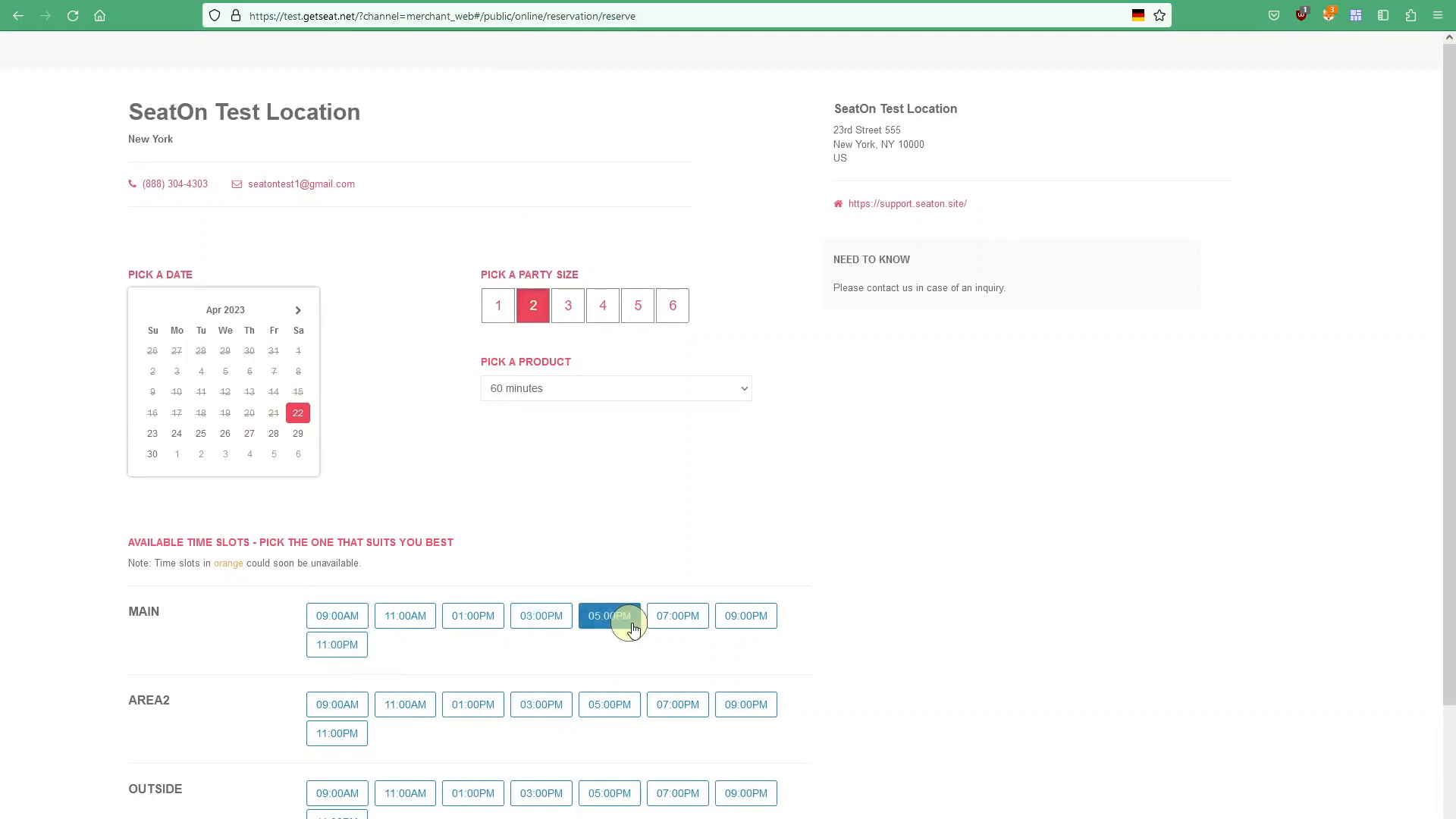
# Step: Choose the 03:00PM slot in the MAIN area and enter "Test" as first name and "Reservation" as last name
pyautogui.click(548, 614)
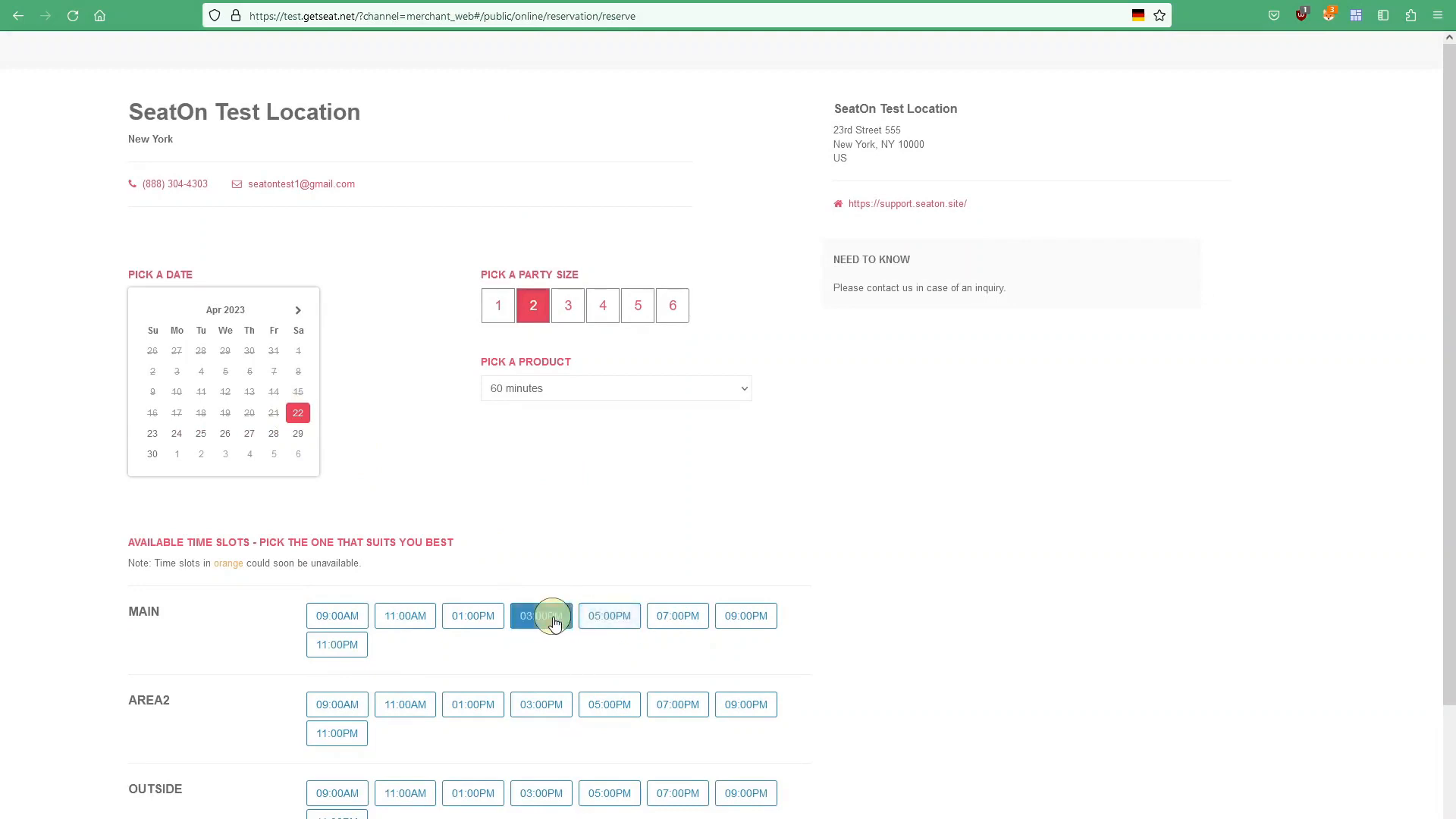
pyautogui.click(278, 319)
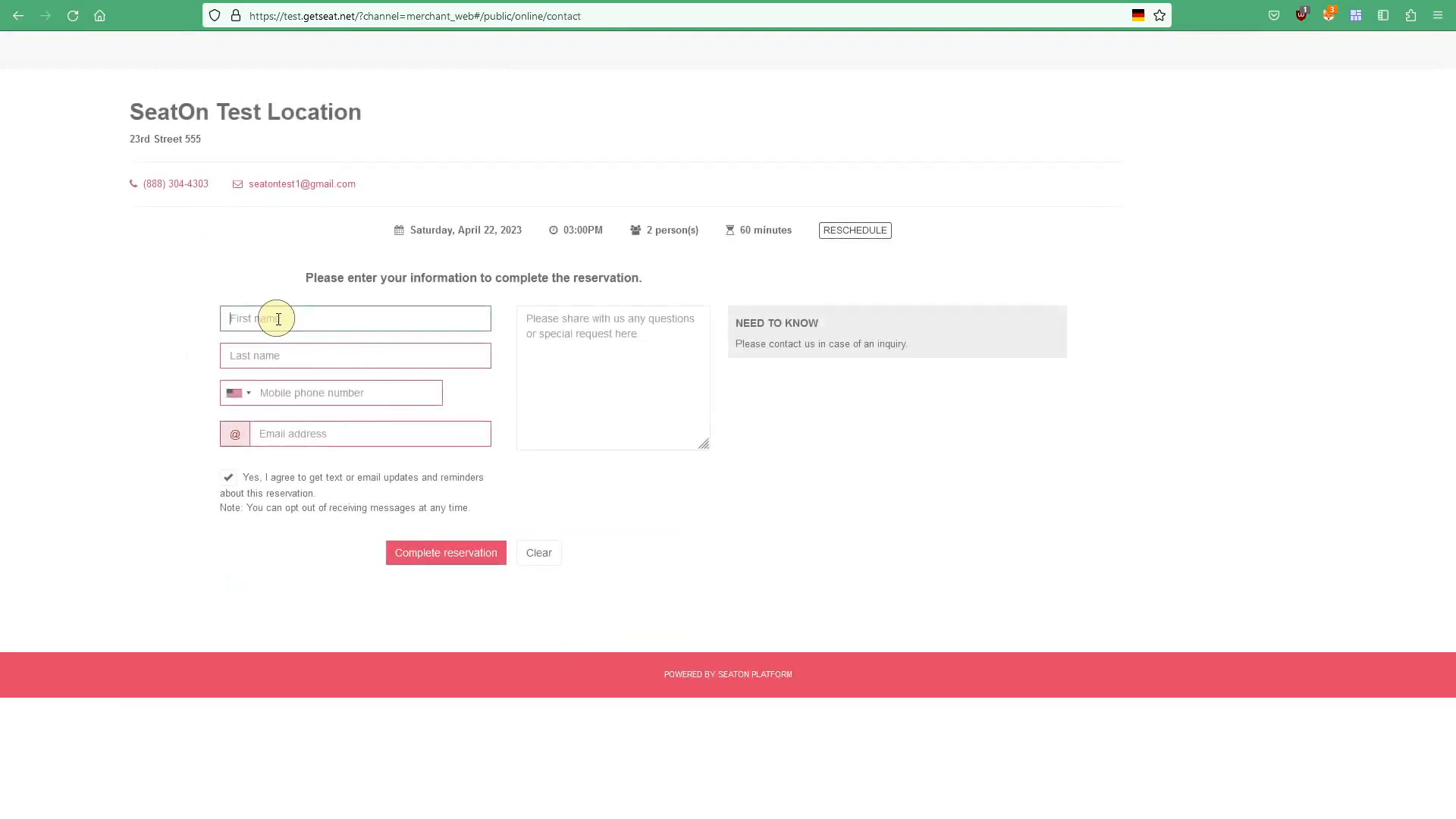
pyautogui.press('Tab')
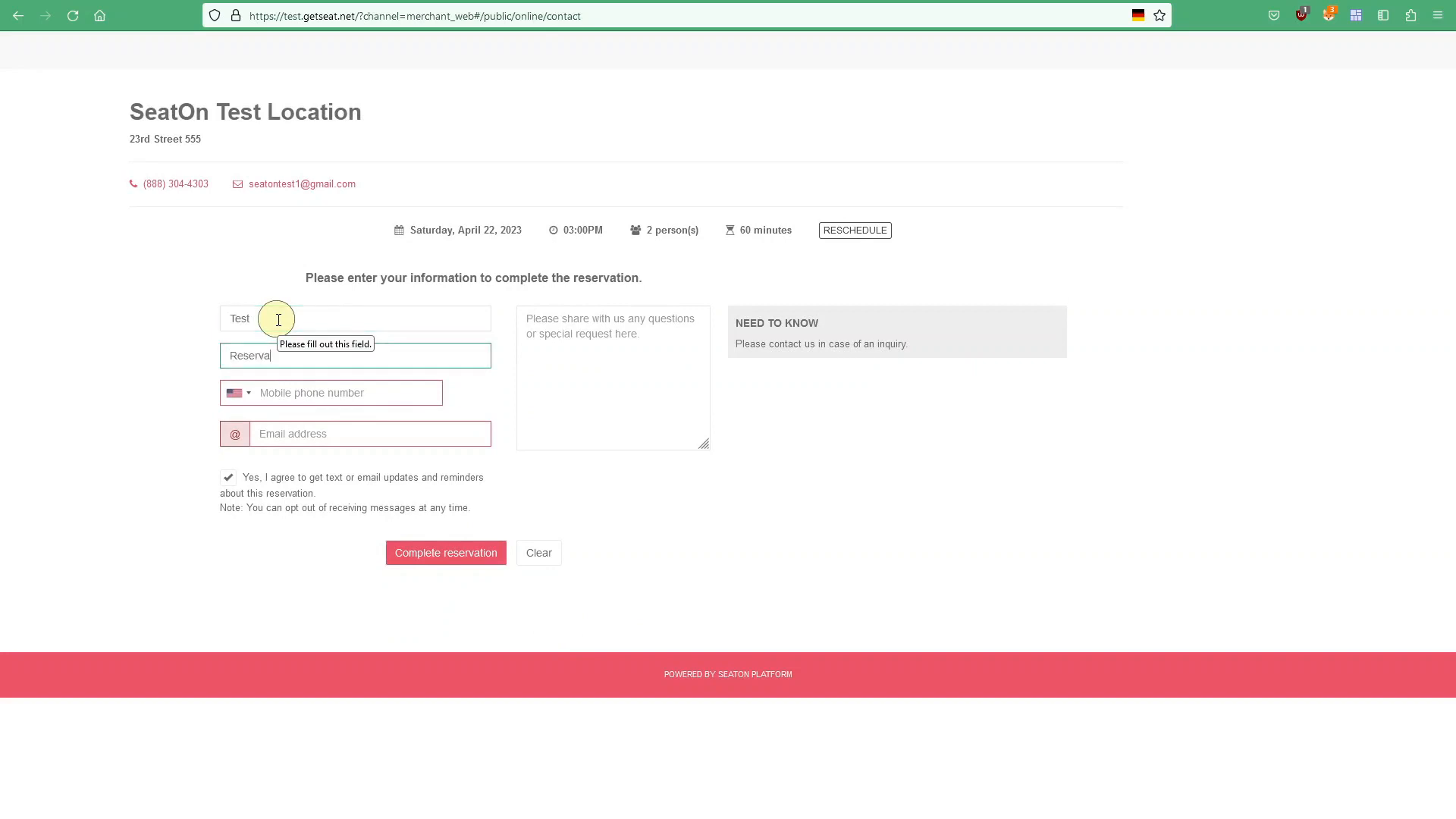
# Step: Fill in the guest's e-mail address and mobile phone number, and complete the reservation
pyautogui.click(284, 435)
pyautogui.hotkey('ctrl', 'v')
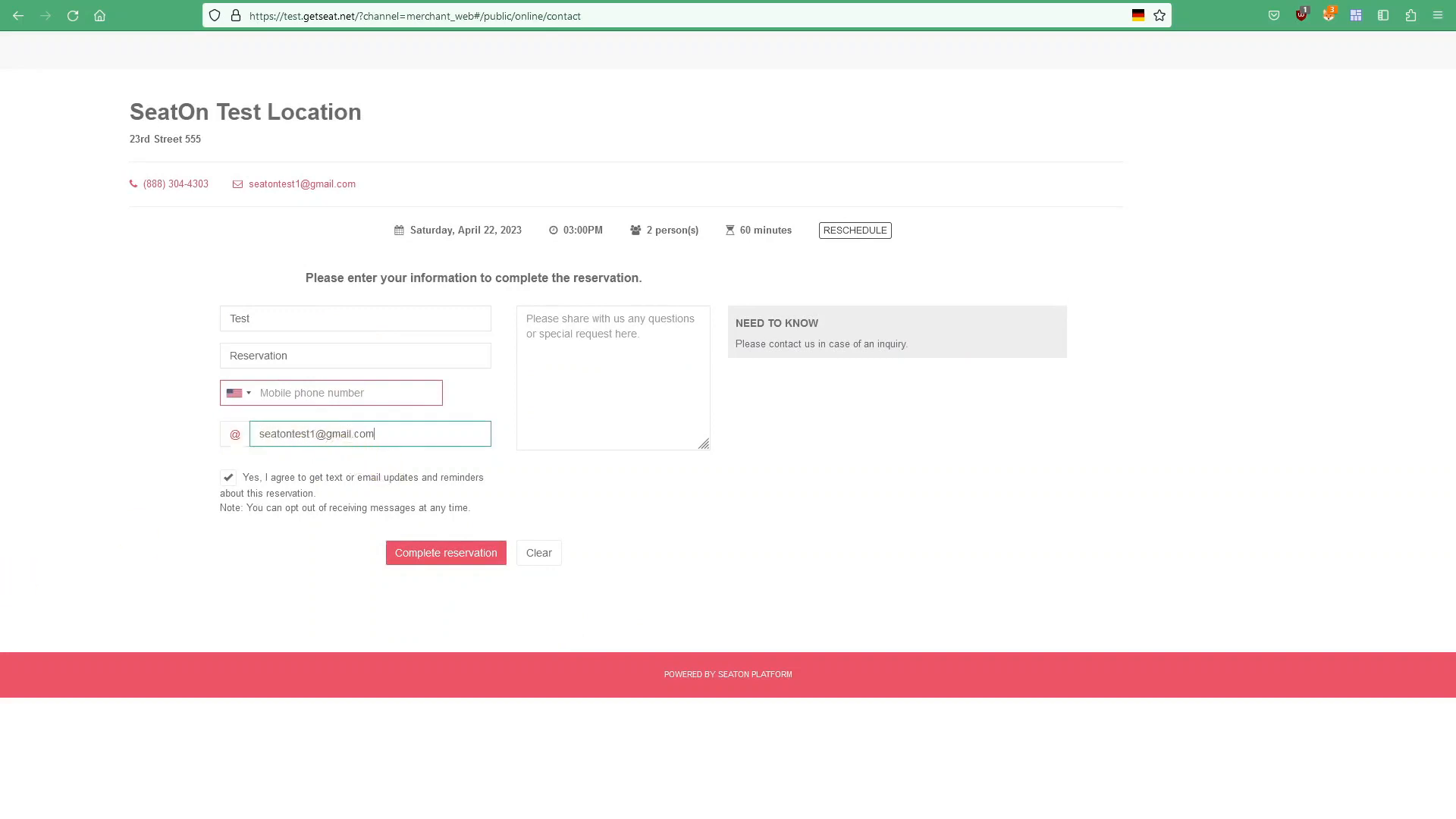
pyautogui.press('Tab')
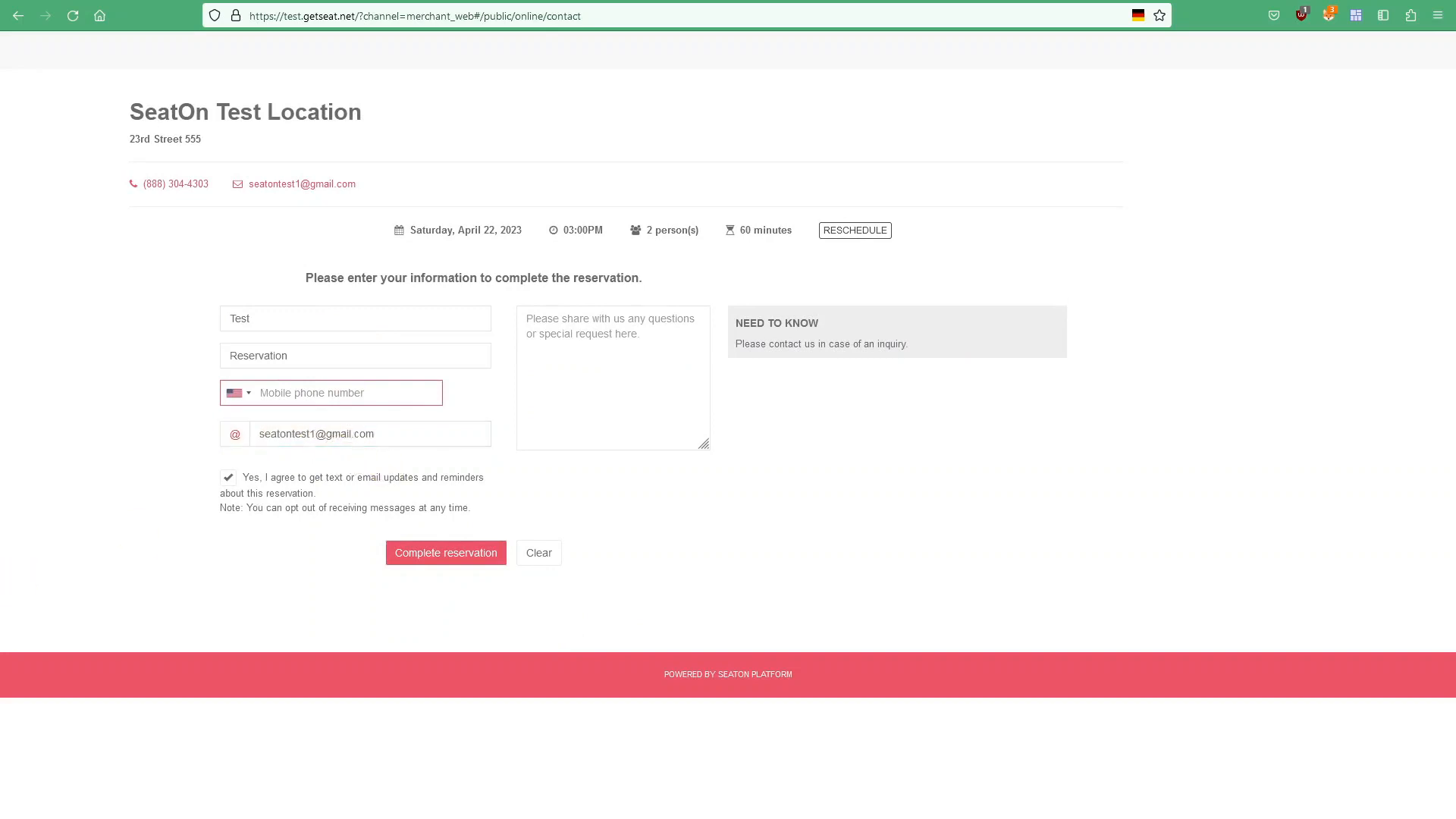
pyautogui.moveTo(296, 395); pyautogui.dragTo(234, 389)
pyautogui.hotkey('ctrl', 'v')
pyautogui.click(424, 560)
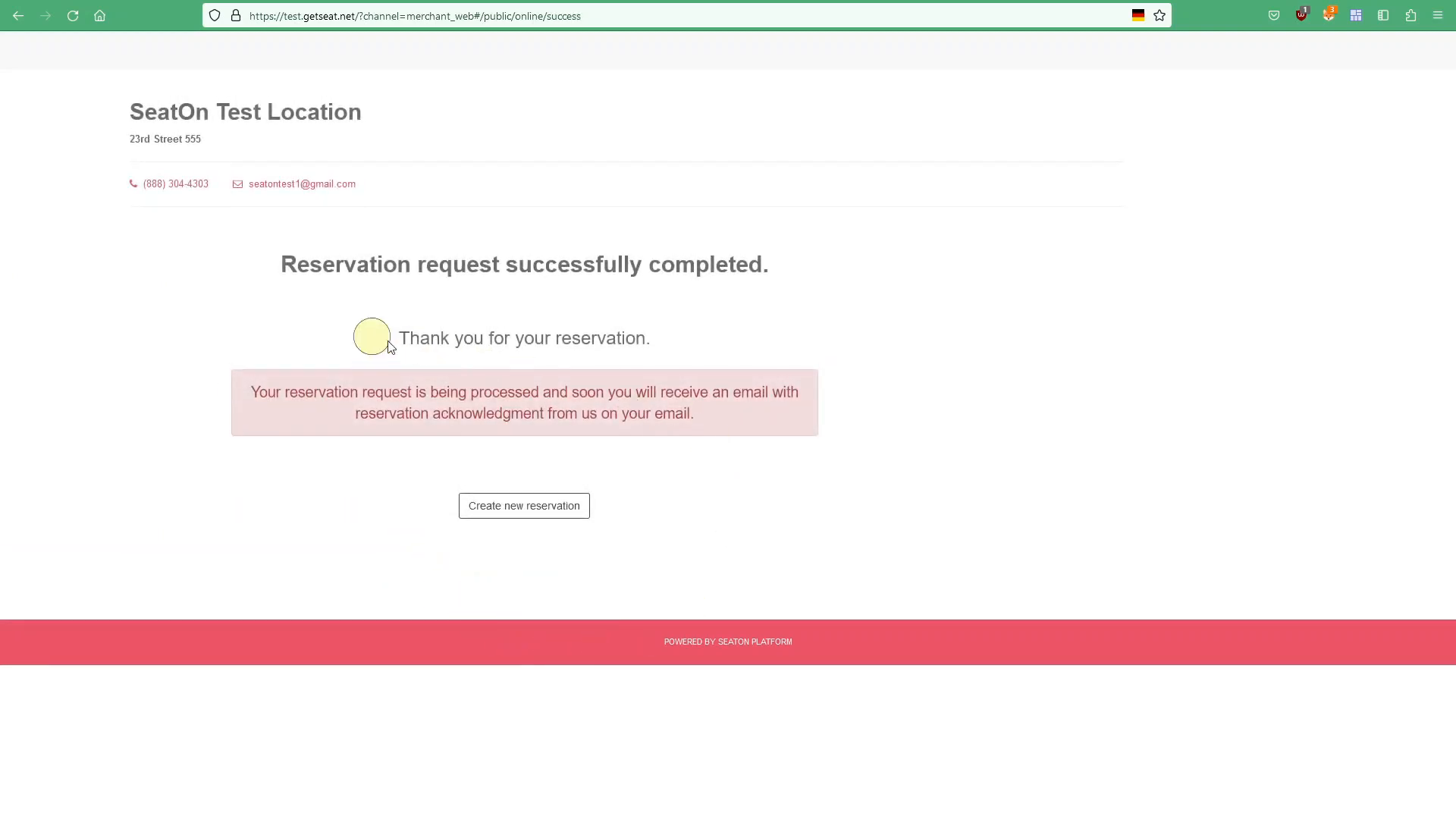
# Step: Switch to the SeatOn management site and view today's expected arrivals
pyautogui.click(103, 4)
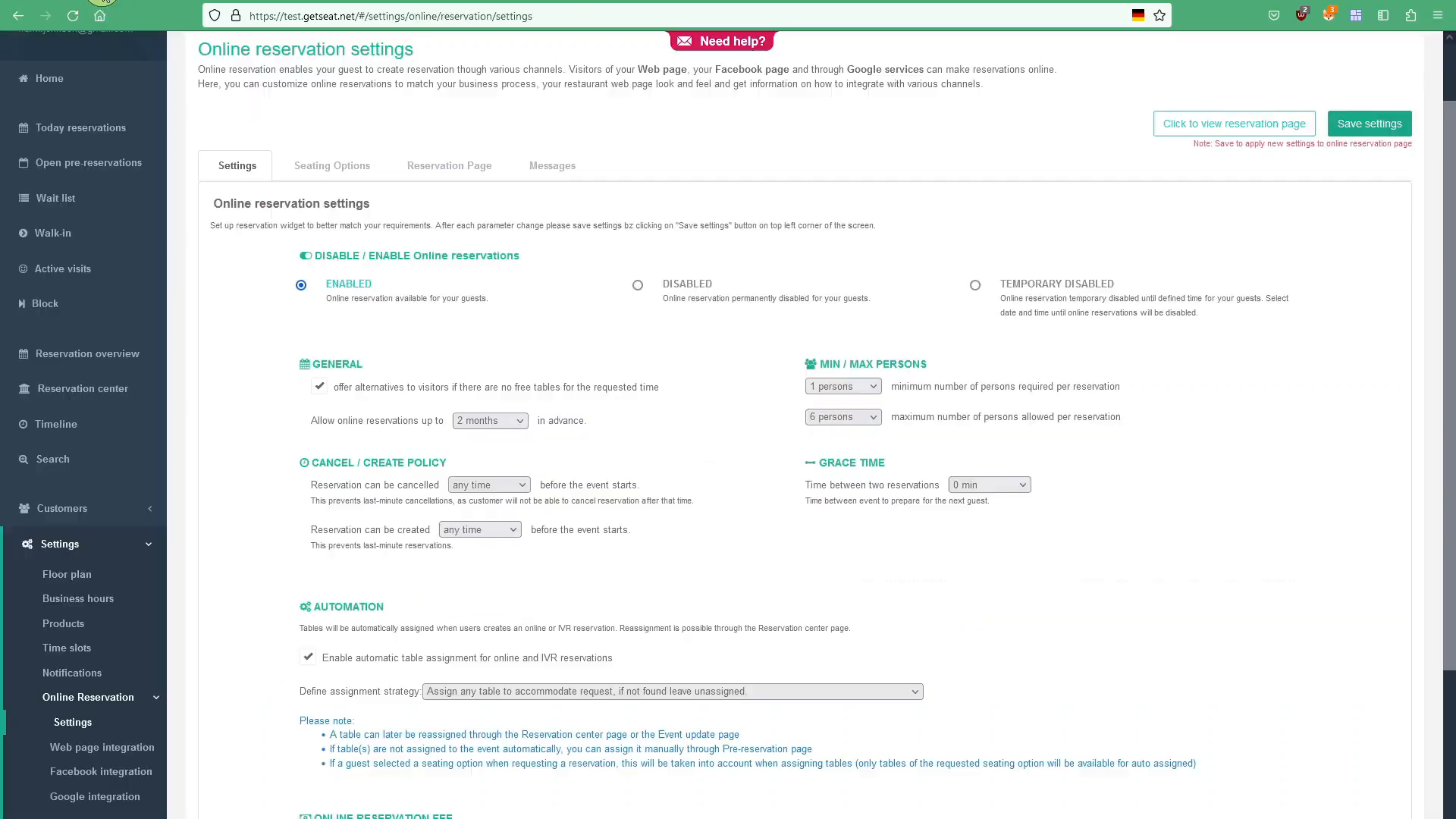
pyautogui.click(65, 133)
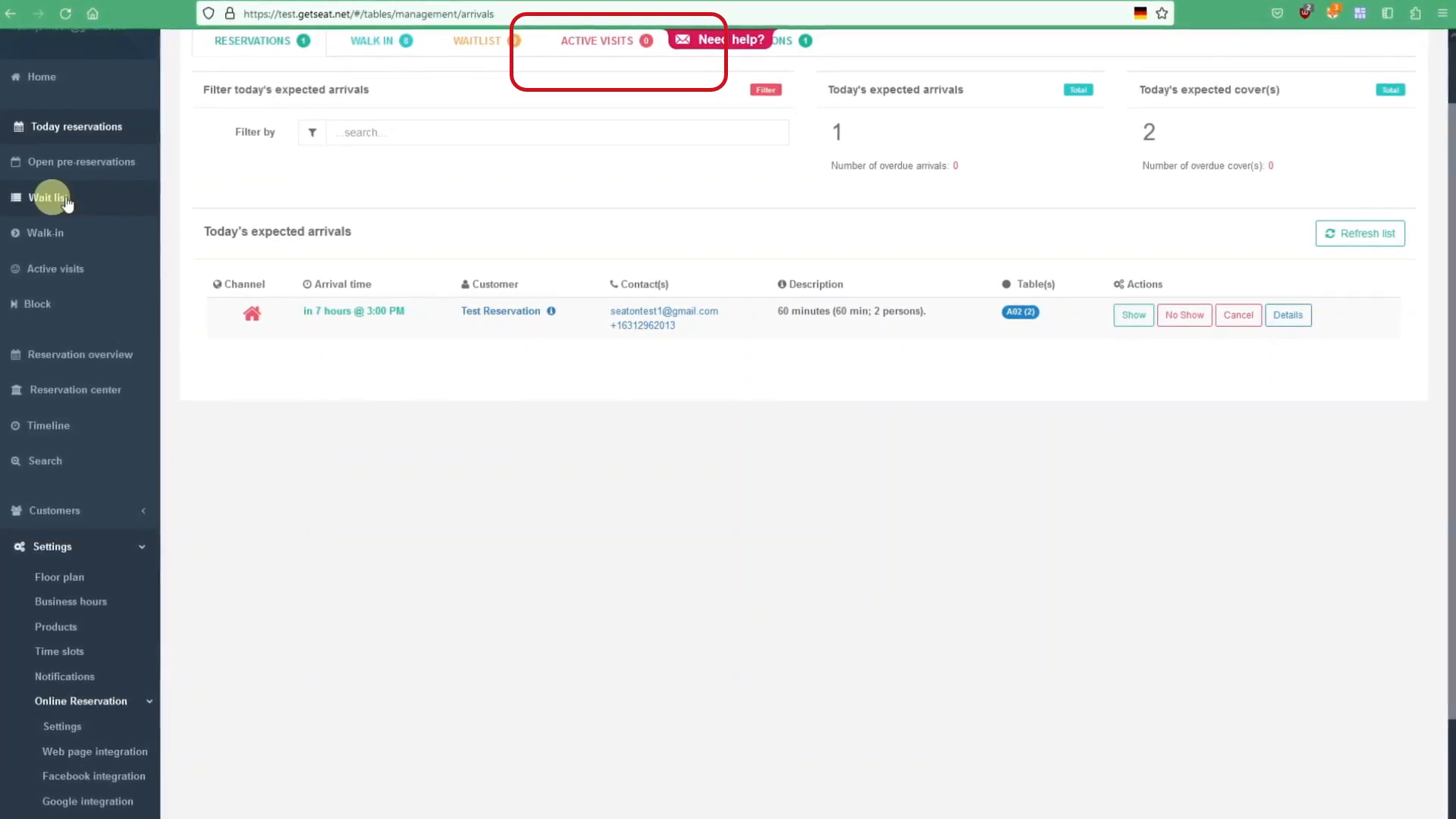
# Step: Start a new waitlist entry for 2 persons with a quoted wait time of 15 min
pyautogui.click(67, 201)
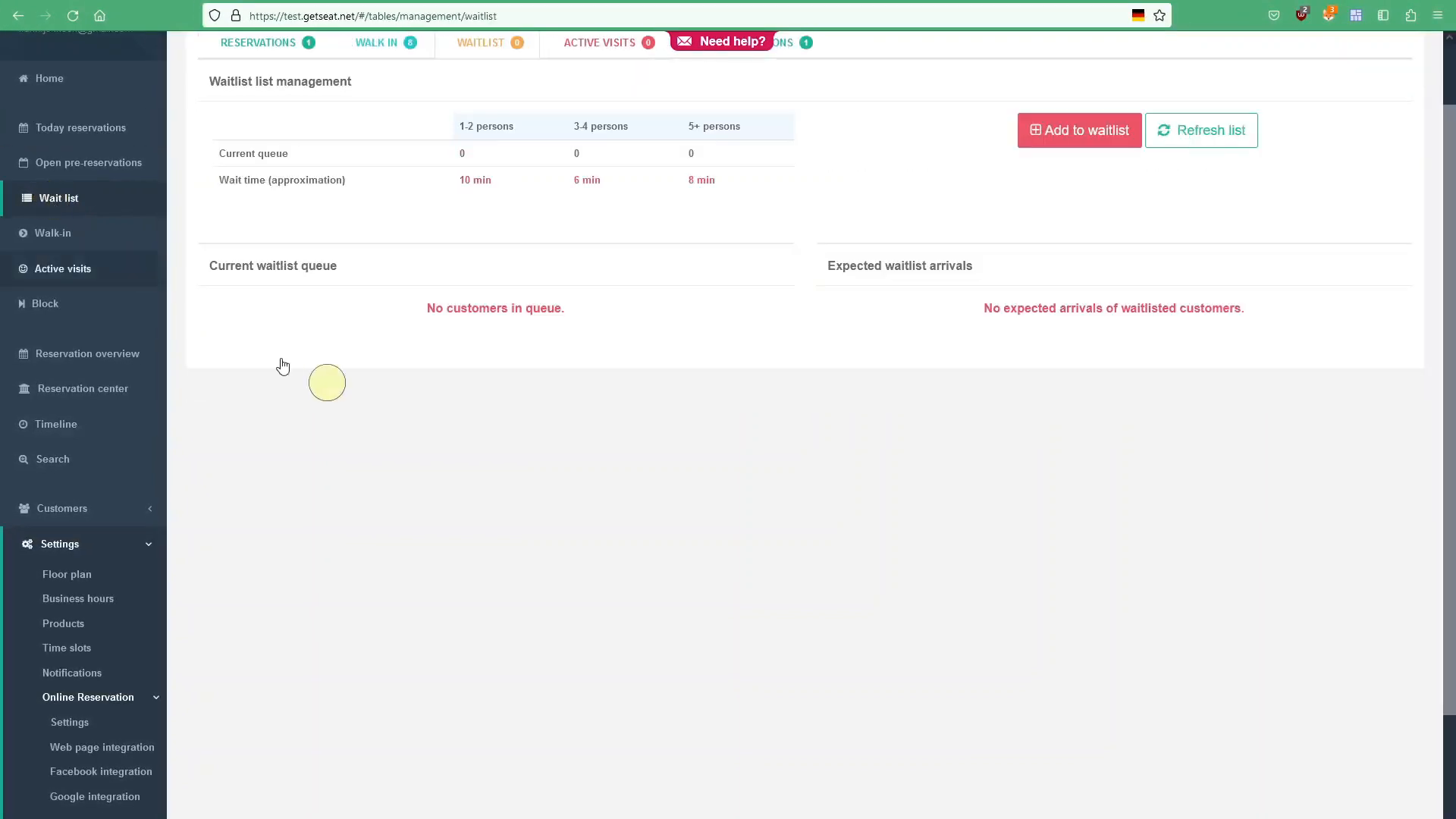
pyautogui.scroll(2, 379, 401)
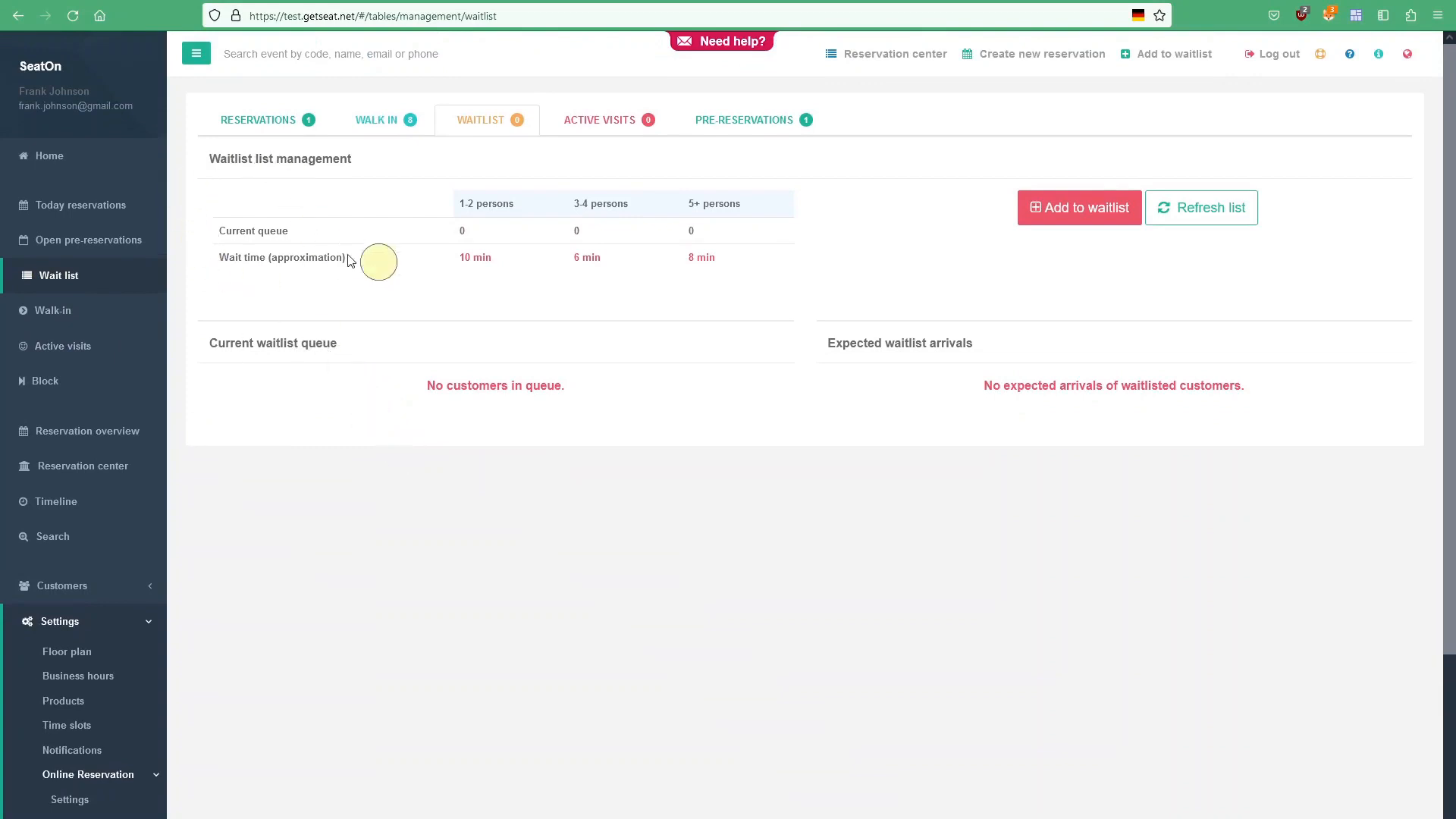
pyautogui.click(1078, 211)
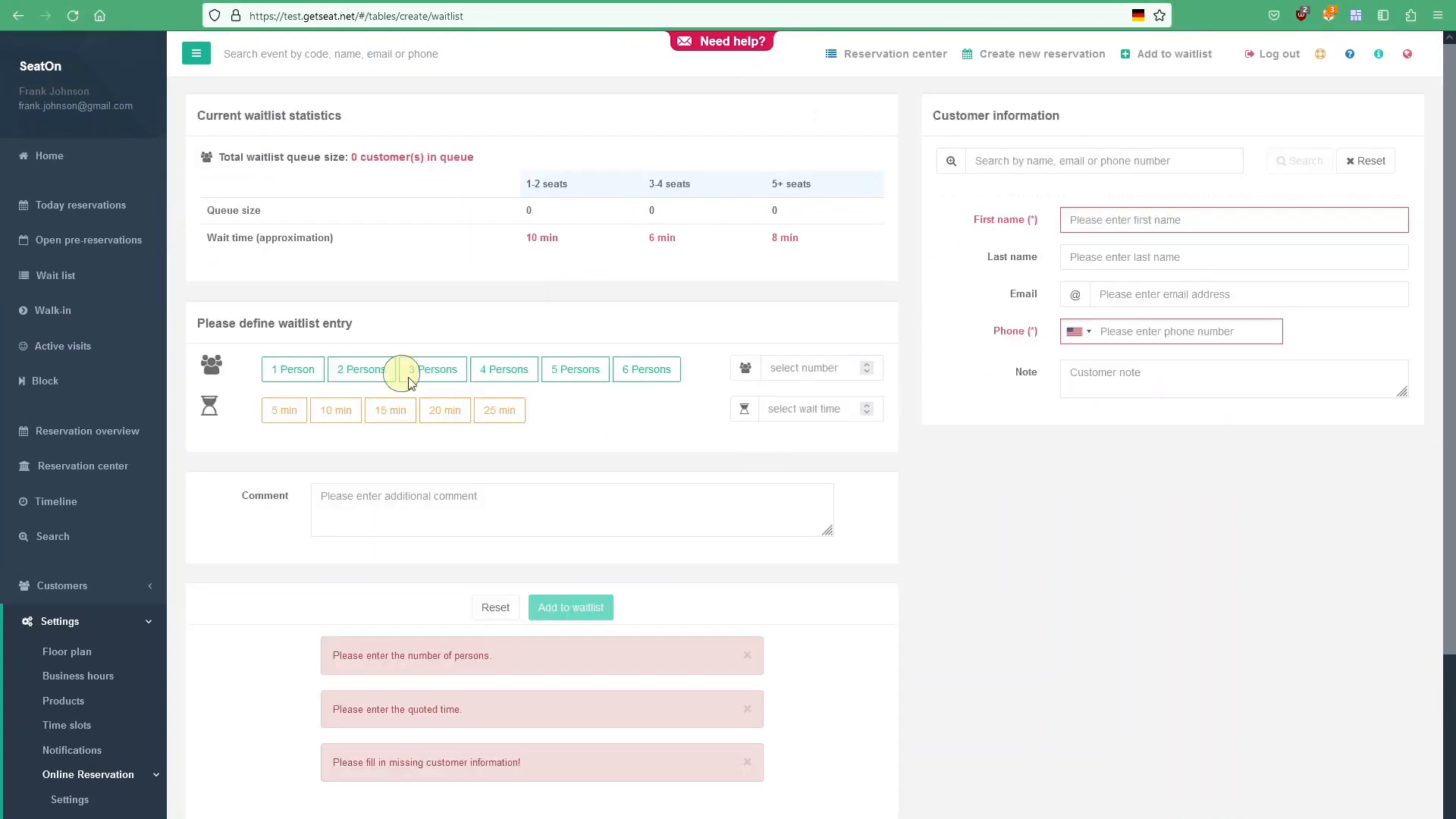
pyautogui.click(358, 369)
pyautogui.click(390, 409)
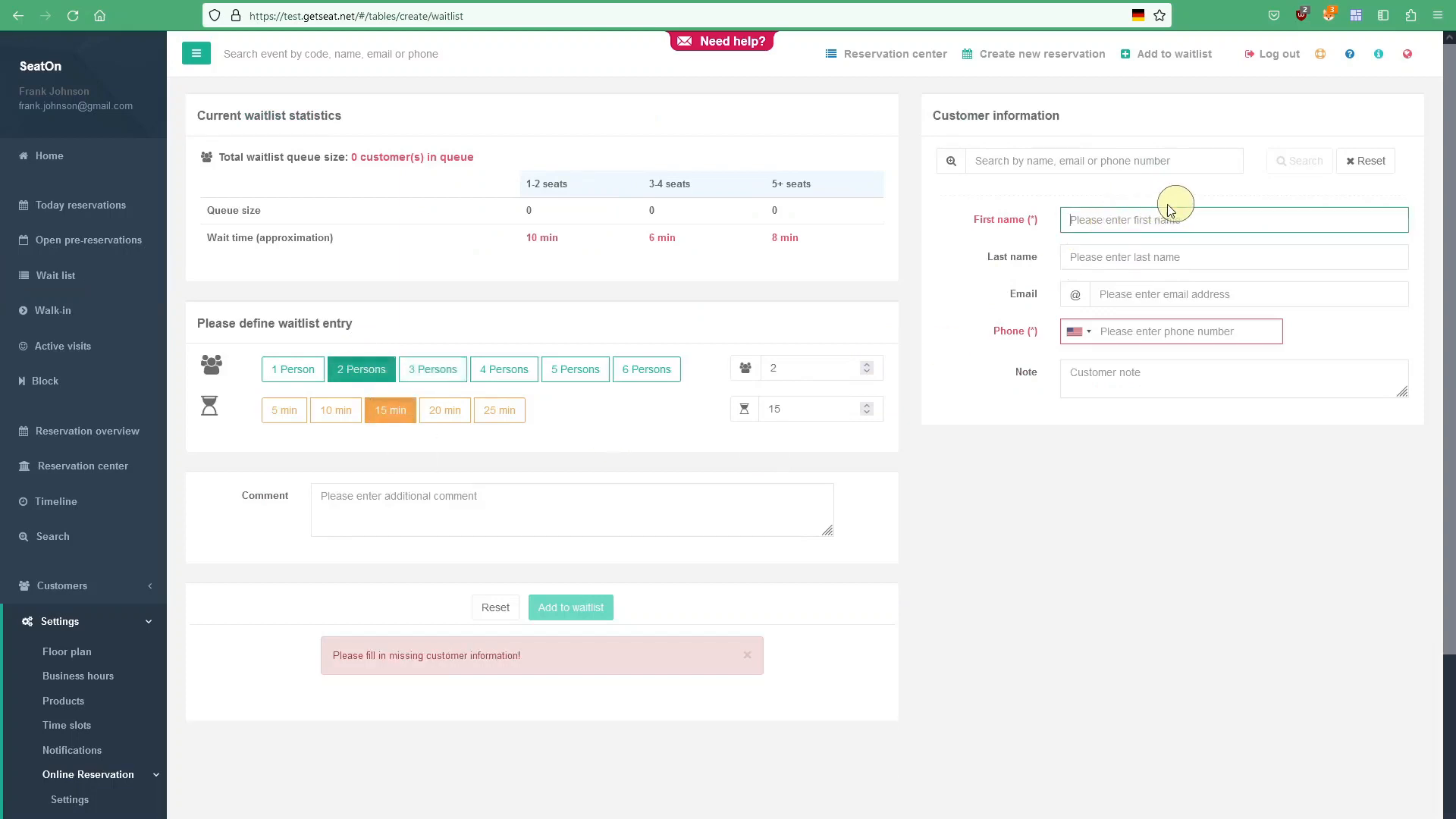
# Step: Enter the customer as first name "Test", last name "Waitist" with a phone number, and add the customer to the waitlist
pyautogui.write('Test')
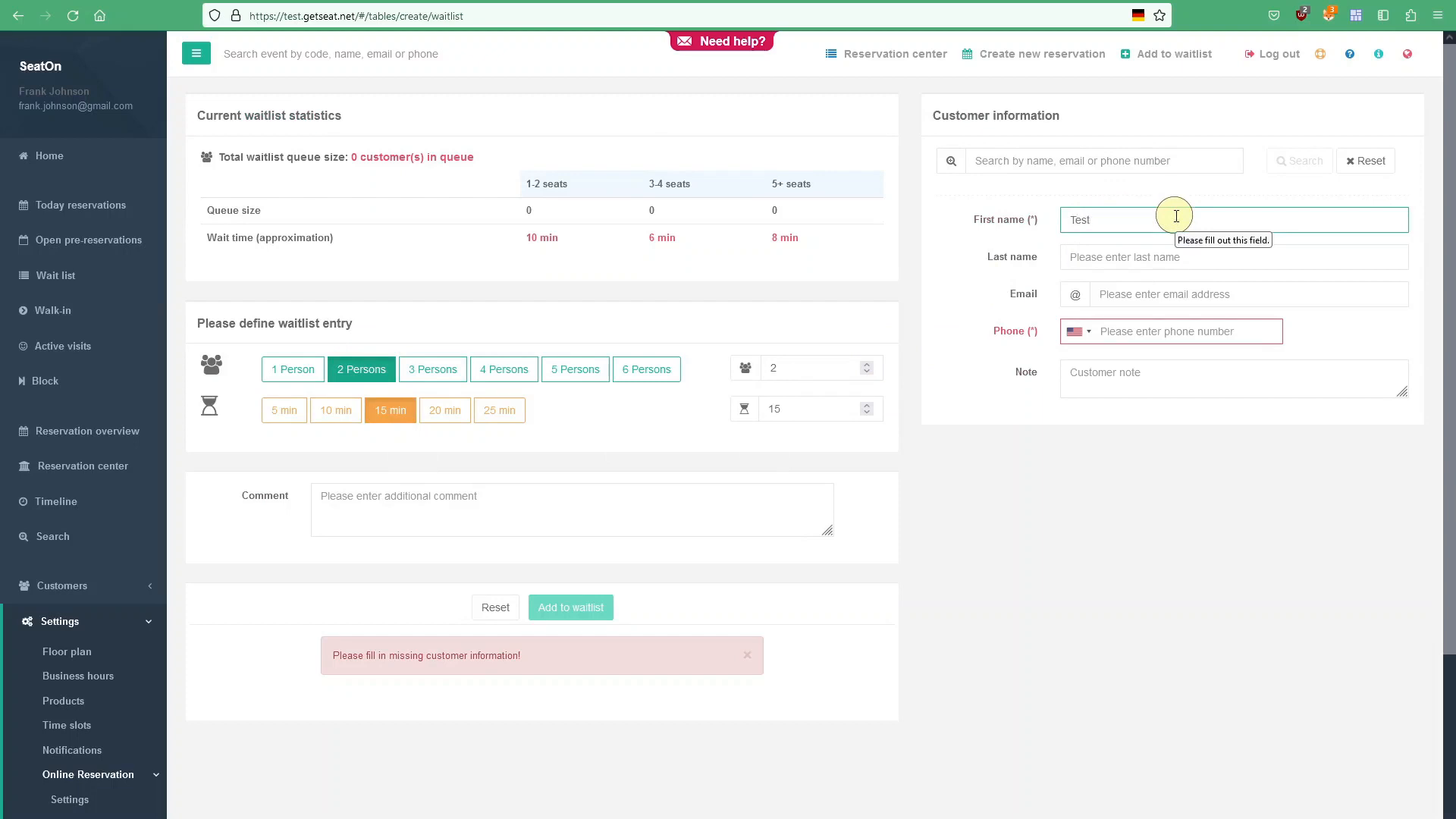
pyautogui.press('Tab')
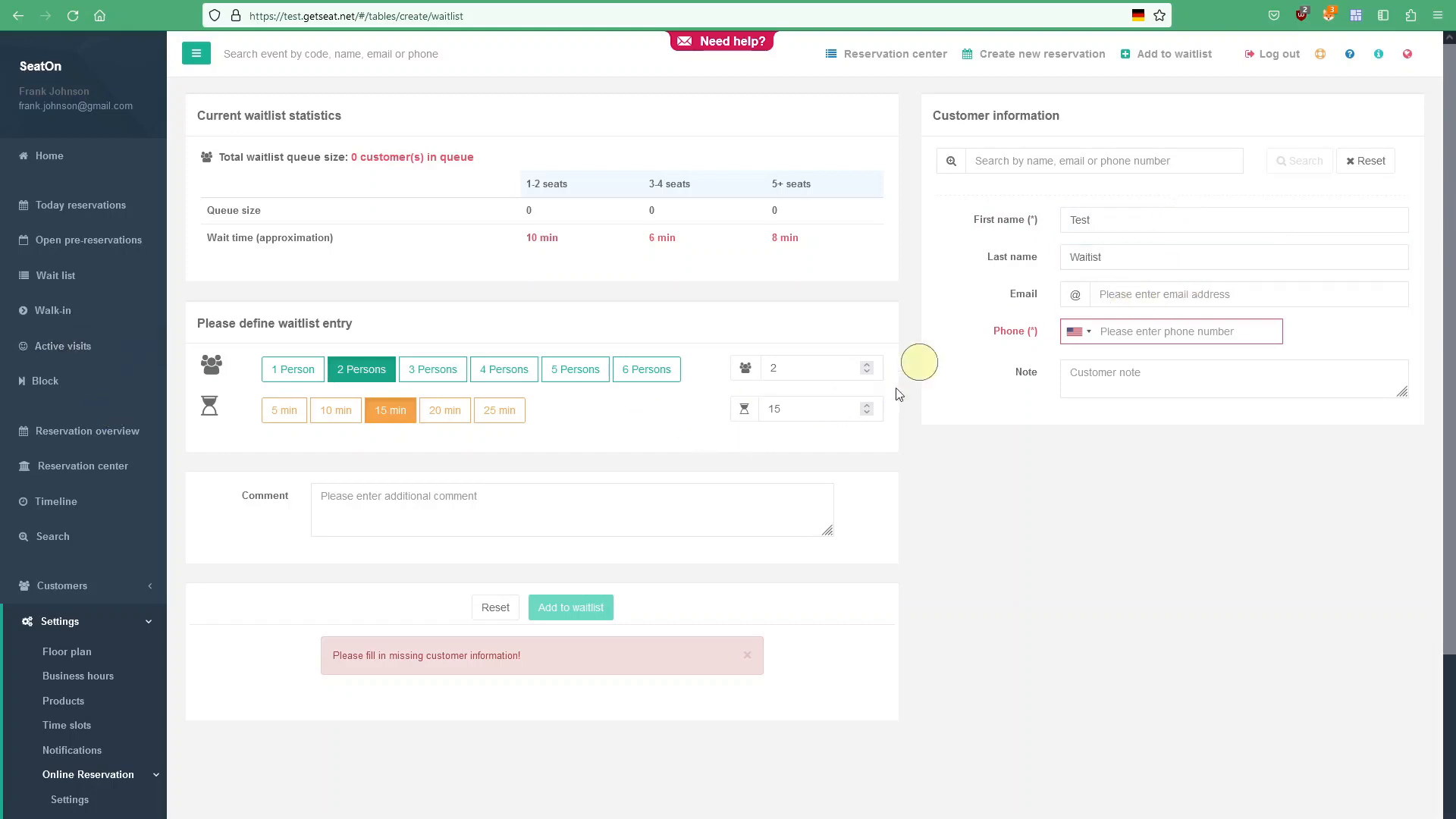
pyautogui.click(1160, 331)
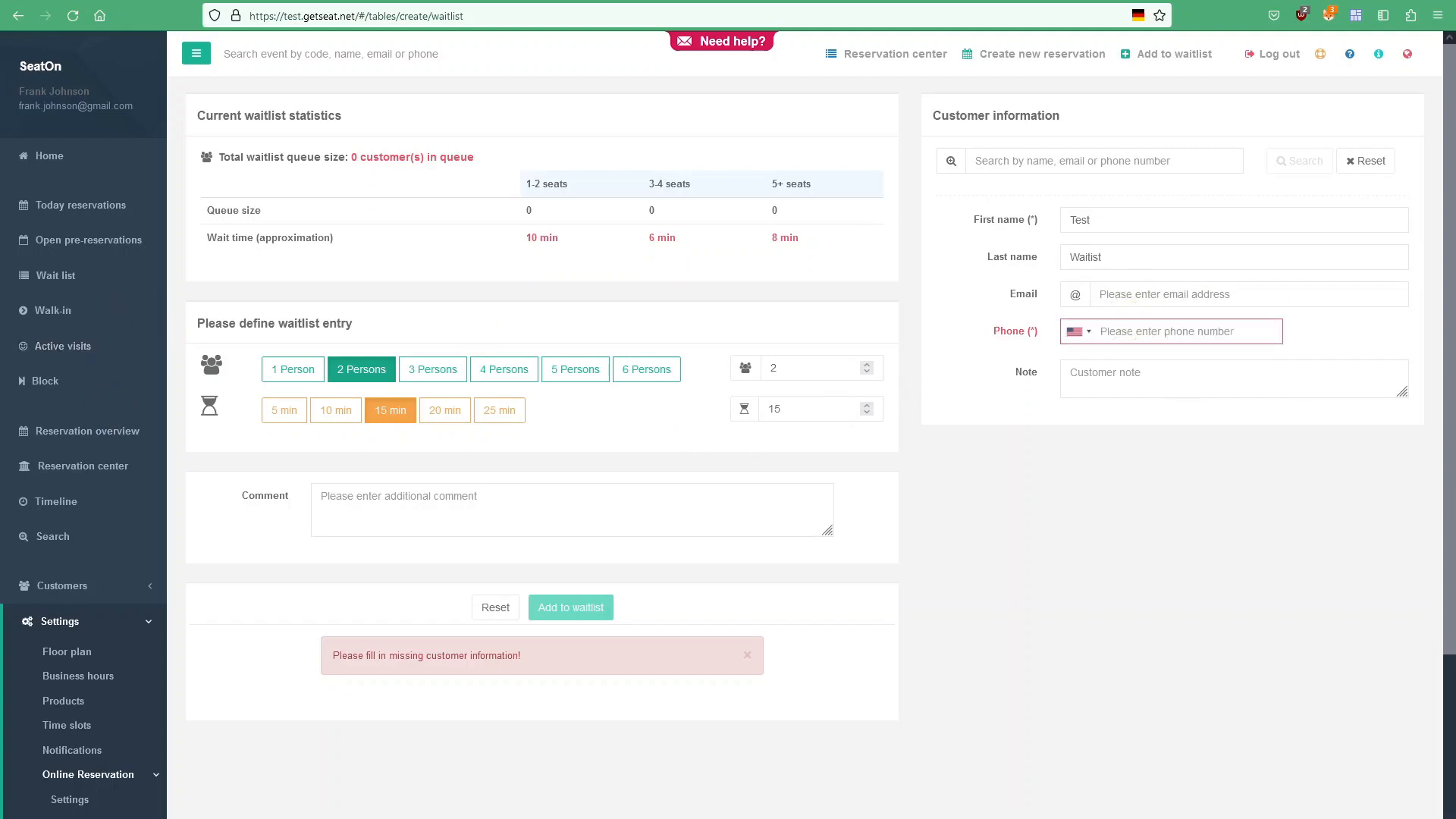
pyautogui.moveTo(1146, 331); pyautogui.dragTo(1088, 339)
pyautogui.hotkey('ctrl', 'v')
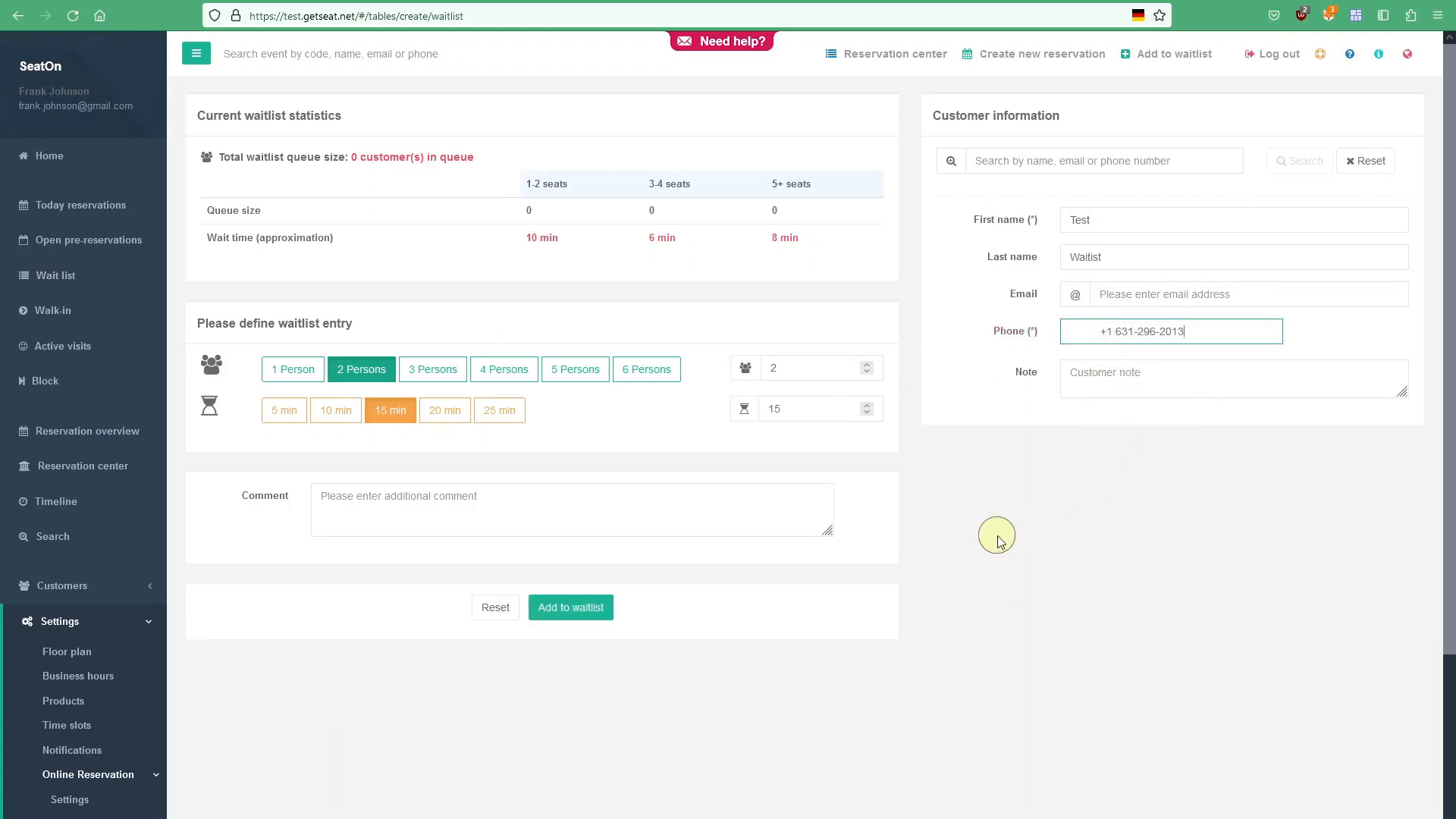
pyautogui.click(582, 616)
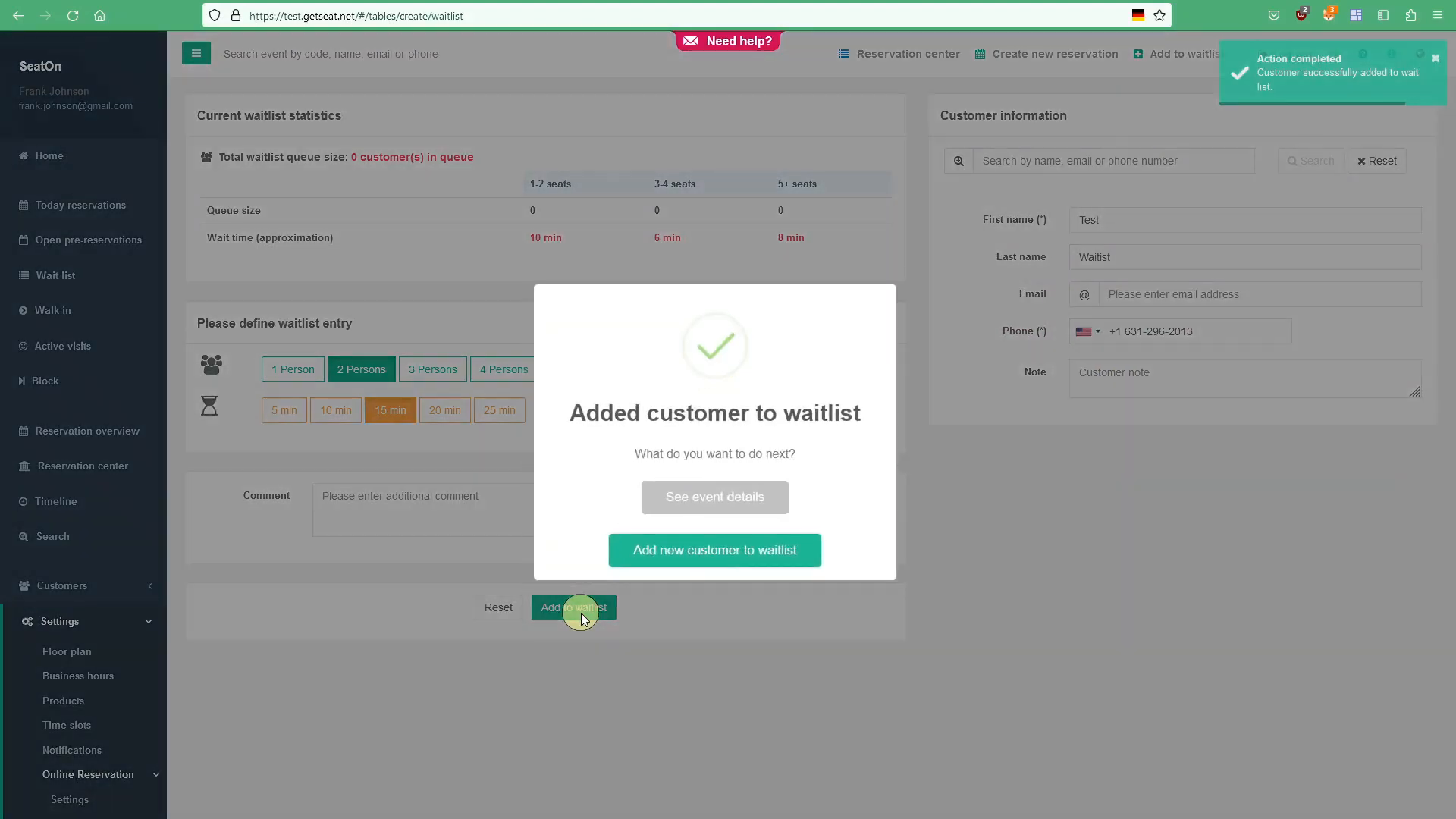
# Step: Review the new waitlist entry's event details, today's reservations and the current waitlist queue
pyautogui.click(694, 498)
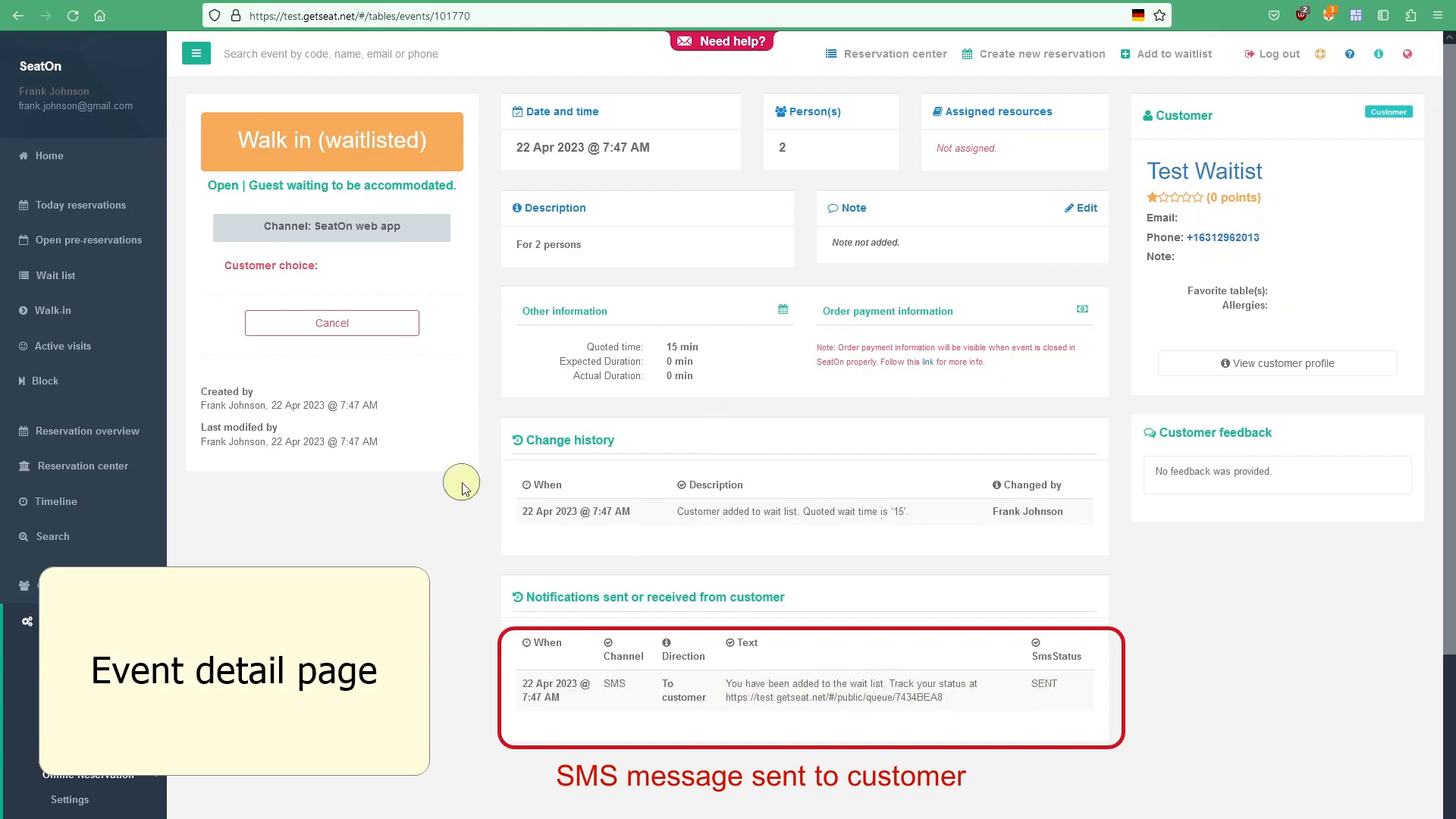
pyautogui.click(64, 212)
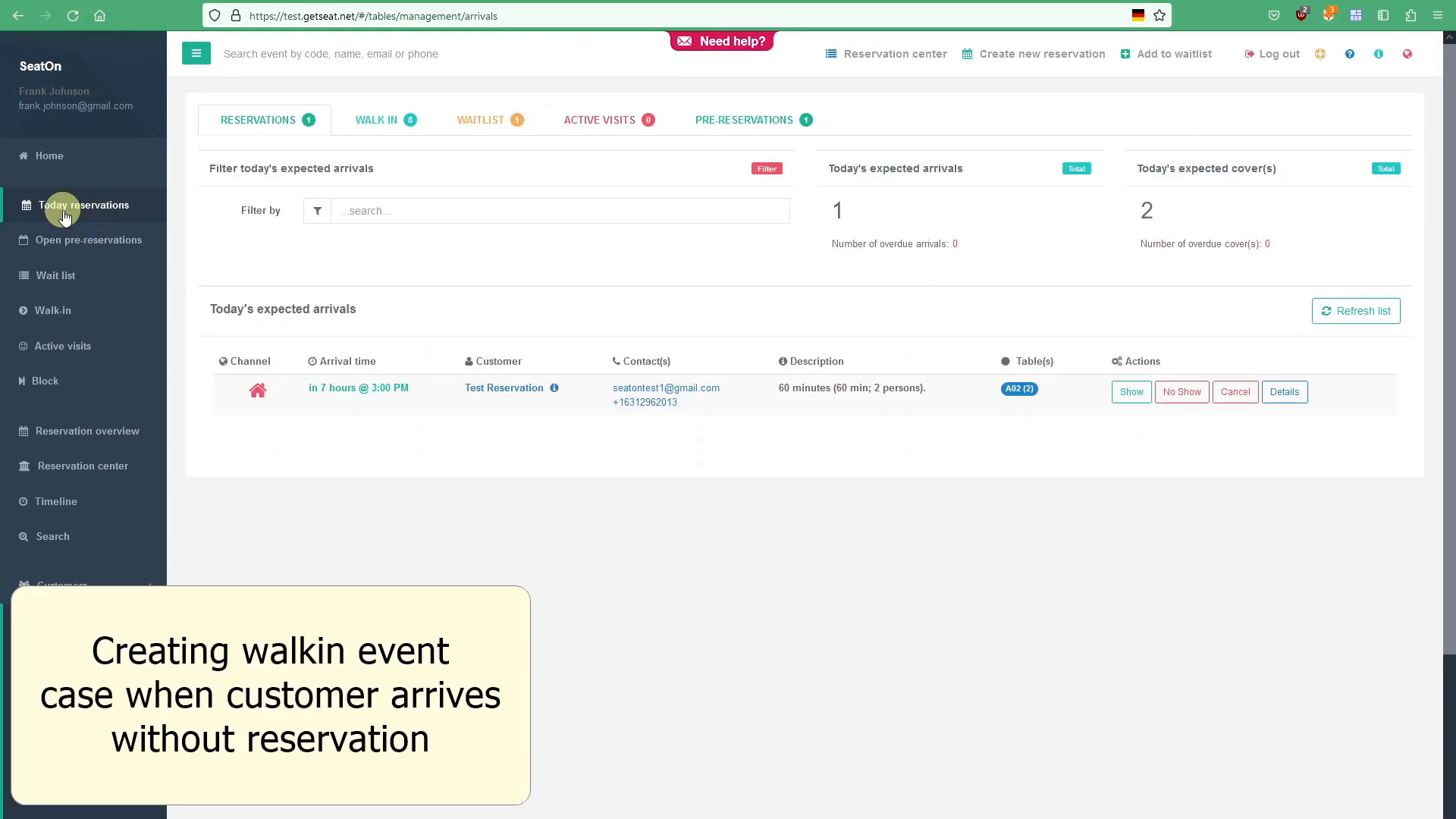
pyautogui.click(50, 274)
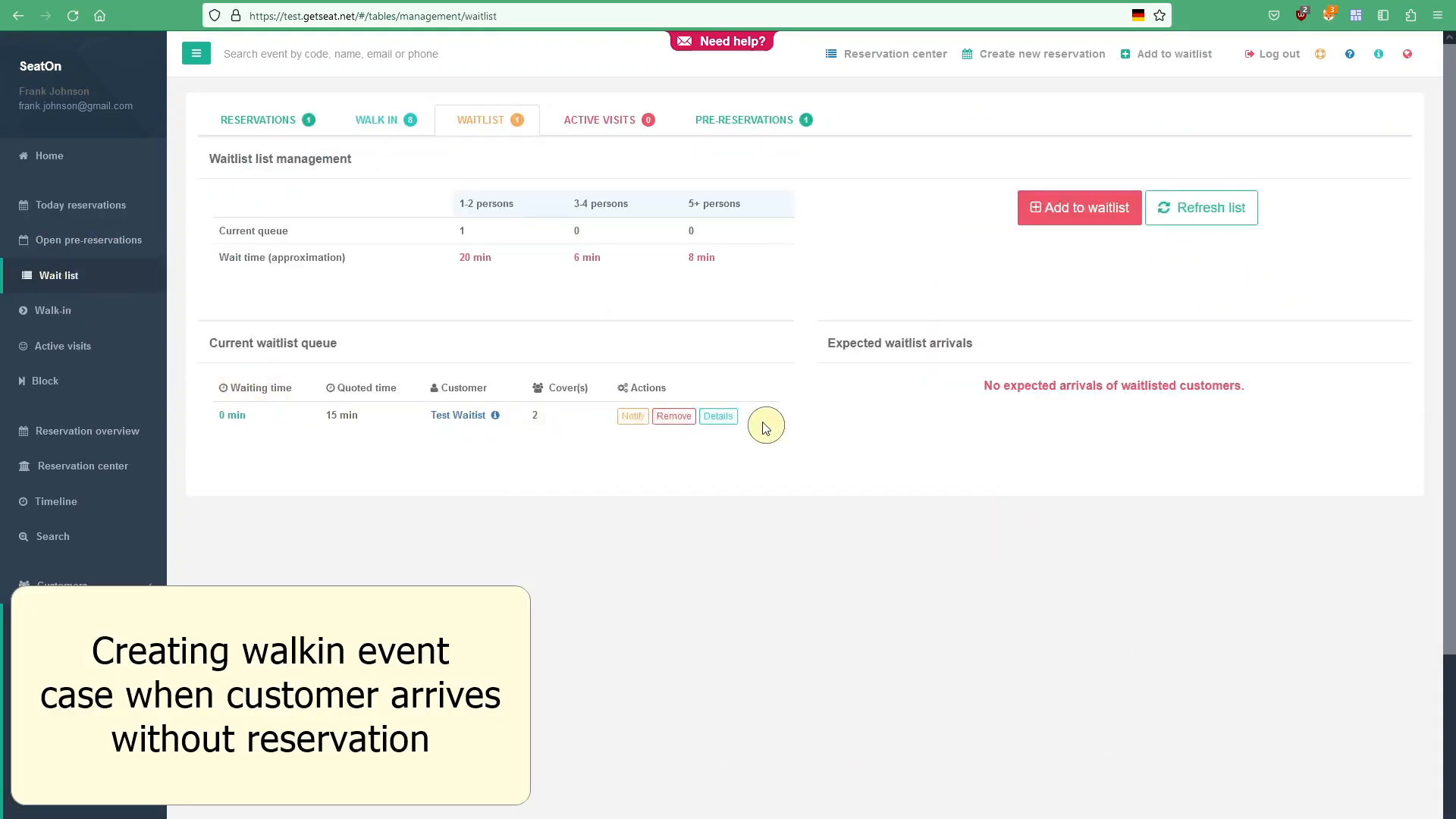
# Step: Start a walk-in event on table A01 for 4 persons with the 90 minutes product
pyautogui.click(53, 318)
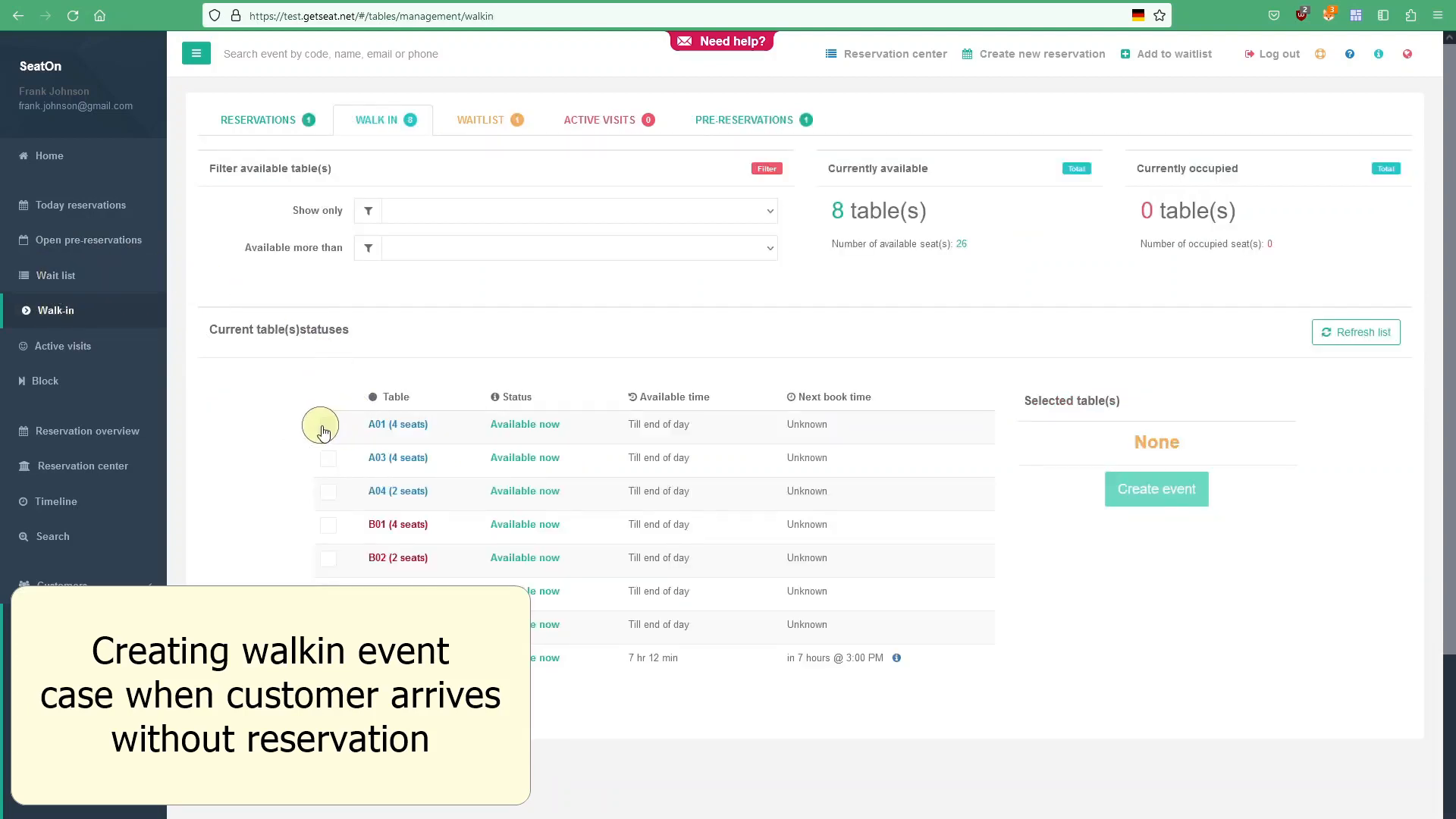
pyautogui.click(326, 427)
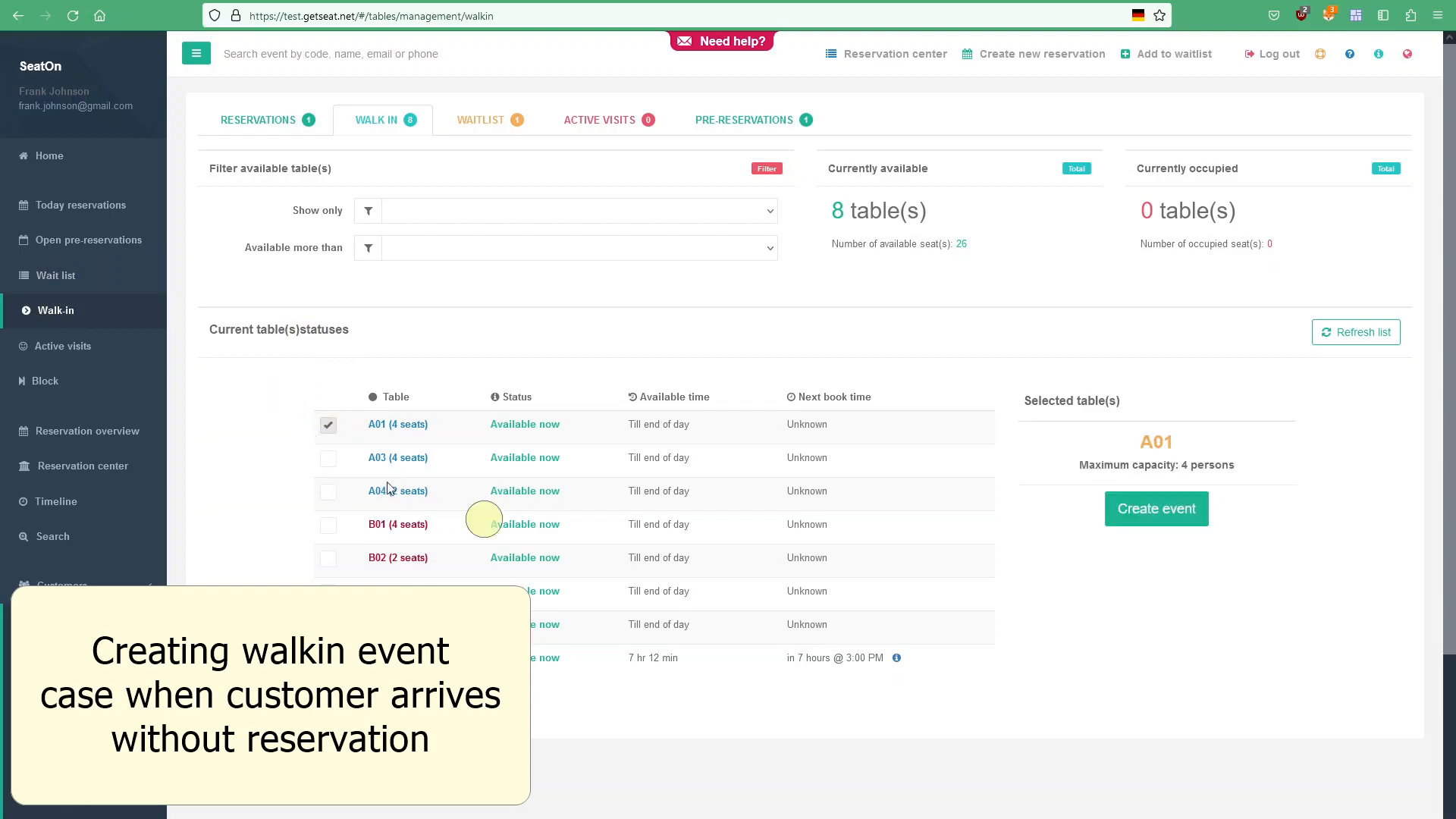
pyautogui.click(1129, 508)
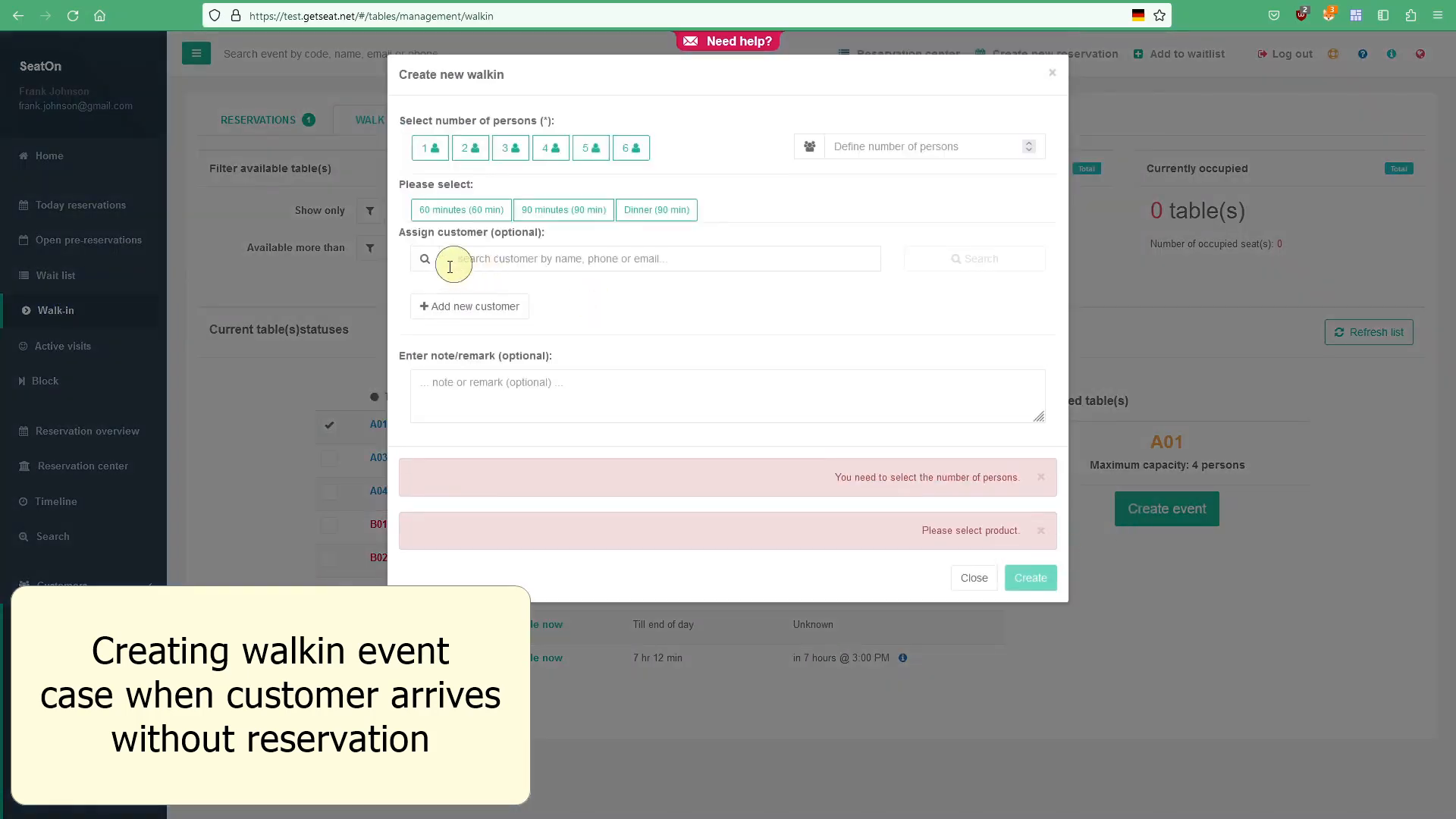
pyautogui.click(476, 147)
pyautogui.click(548, 147)
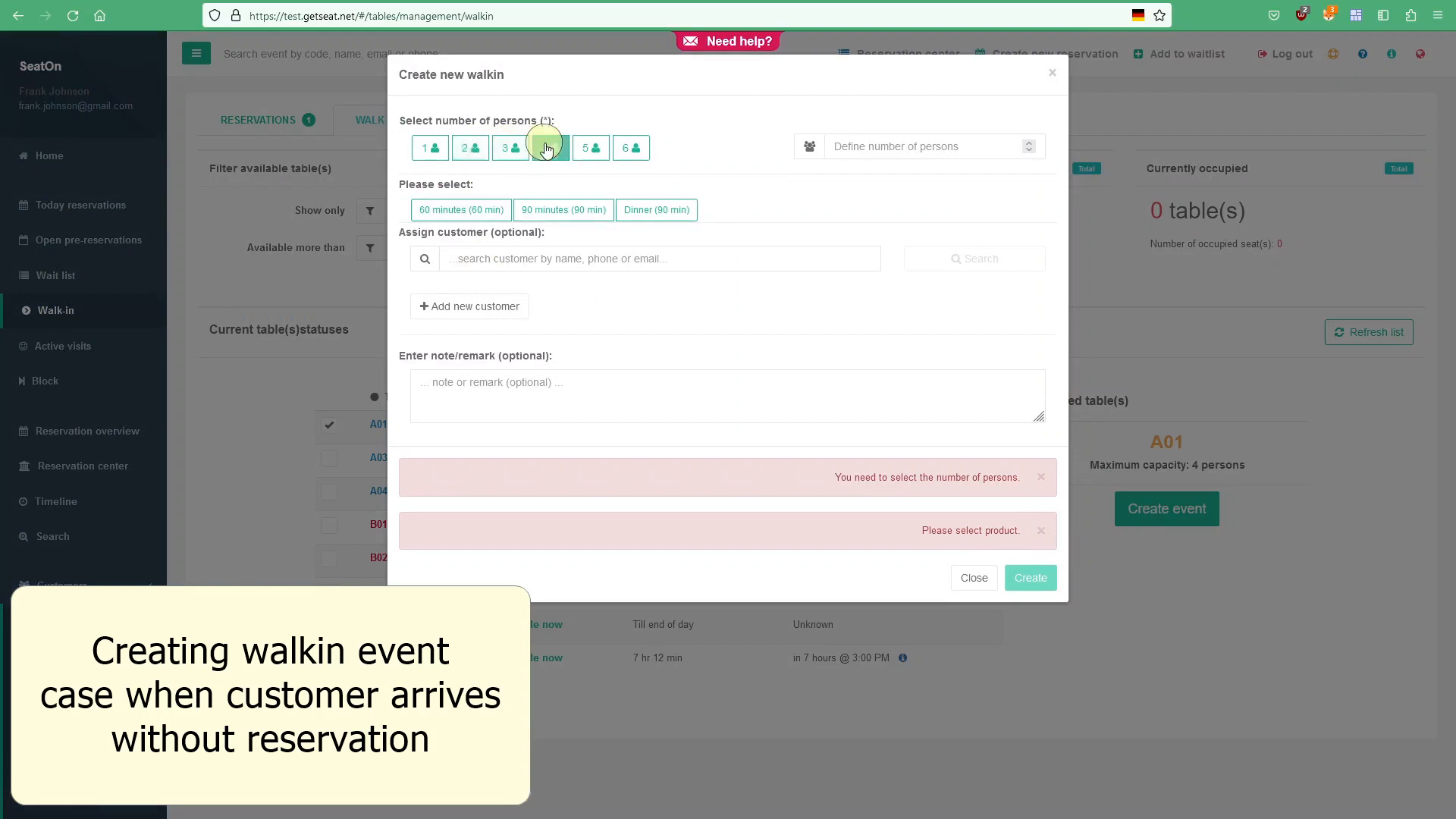
pyautogui.click(536, 212)
# Step: Add a new customer with first name "Test", last name "Walkin" and a phone number, and create the walk-in
pyautogui.click(471, 307)
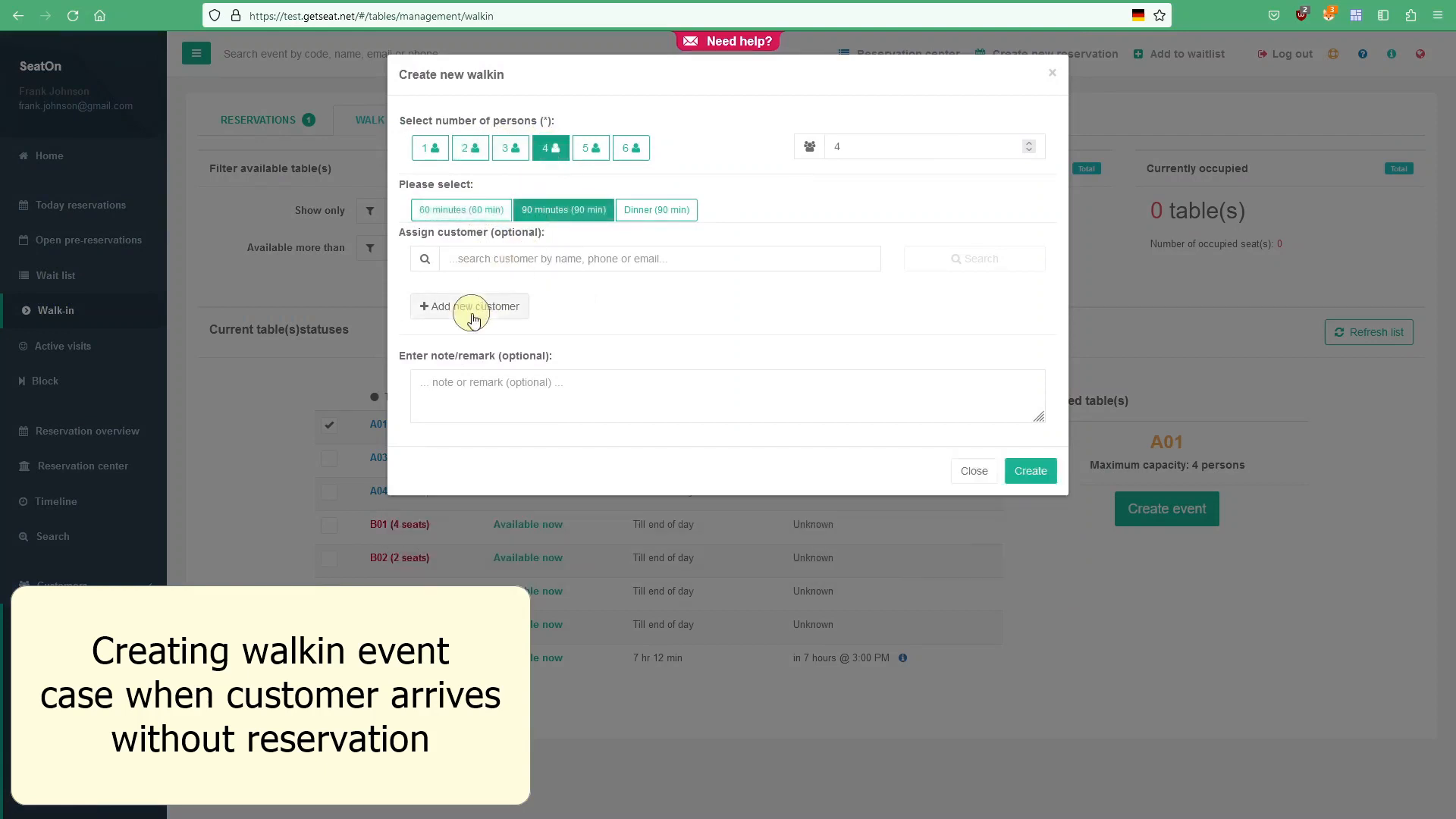
pyautogui.click(614, 327)
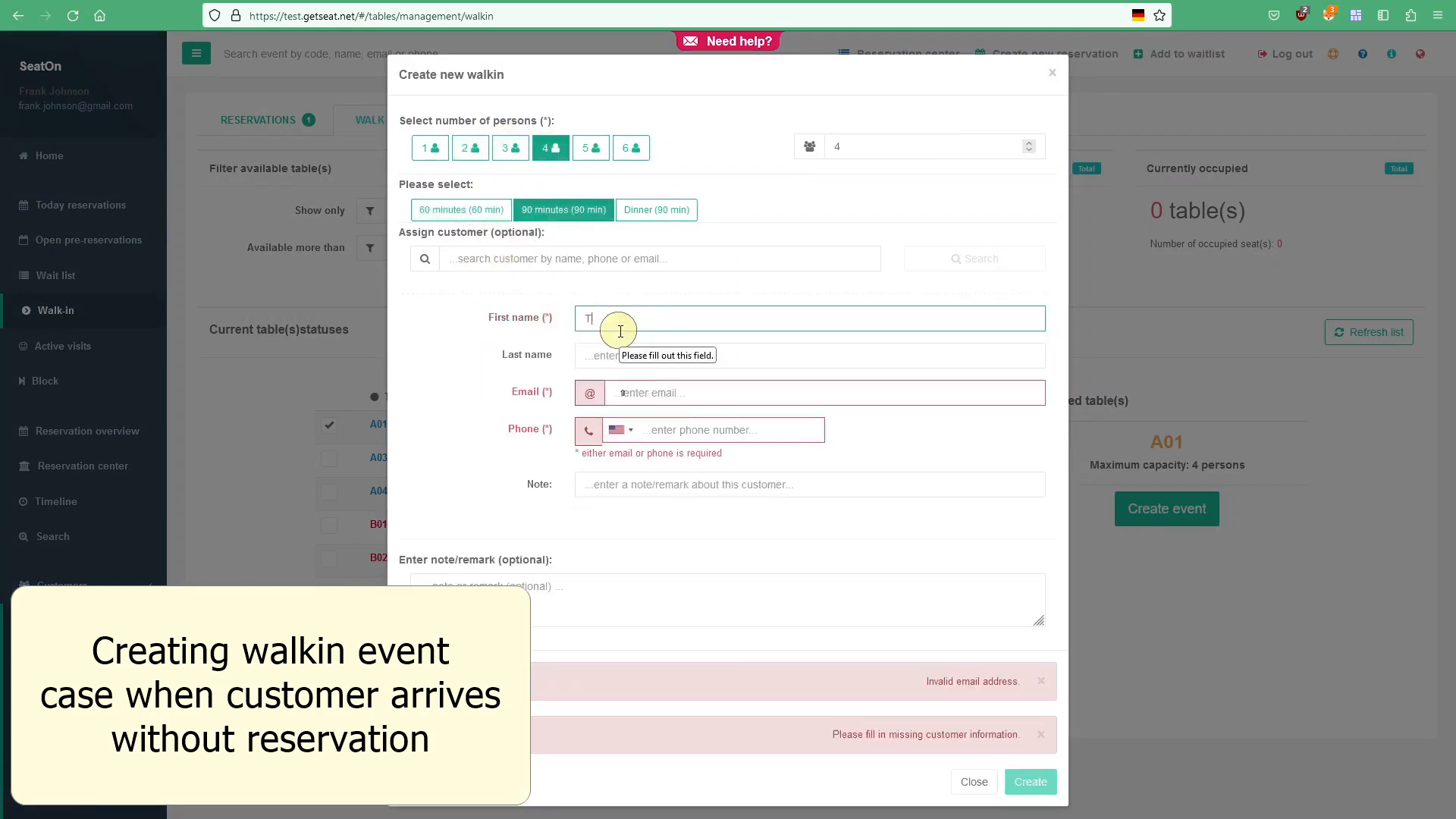
pyautogui.press('Tab')
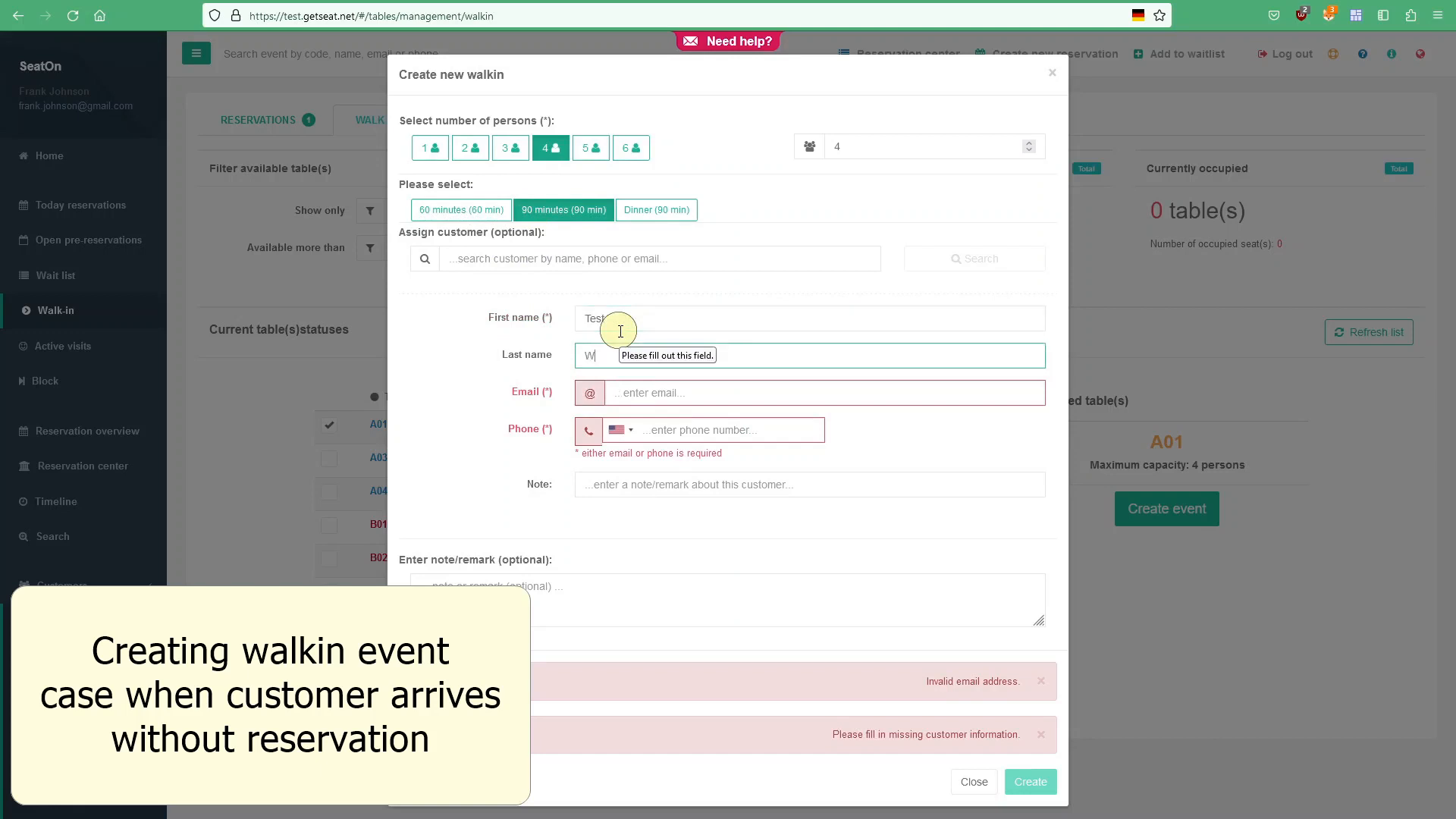
pyautogui.click(662, 429)
pyautogui.hotkey('ctrl', 'v')
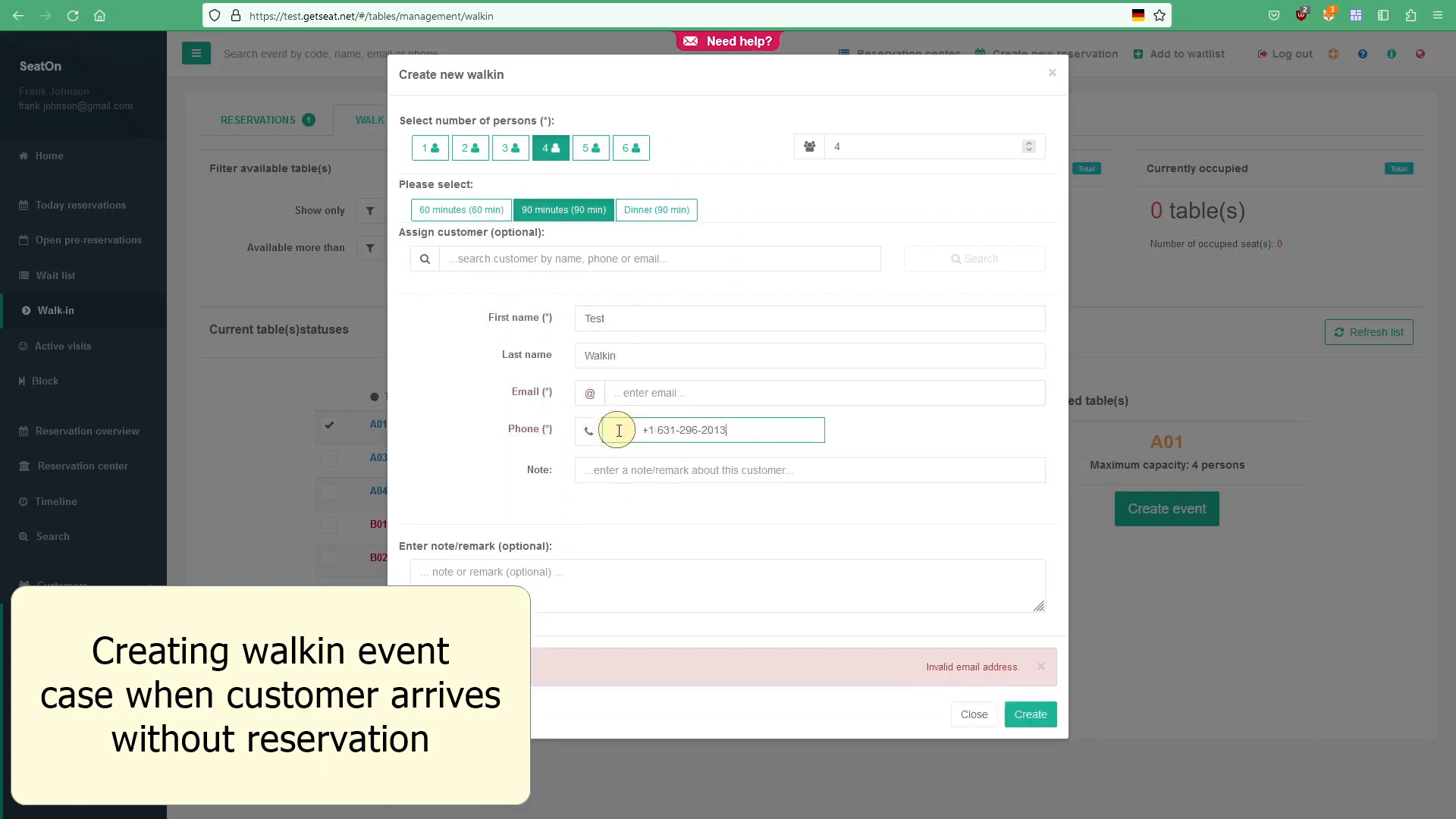
pyautogui.click(1026, 713)
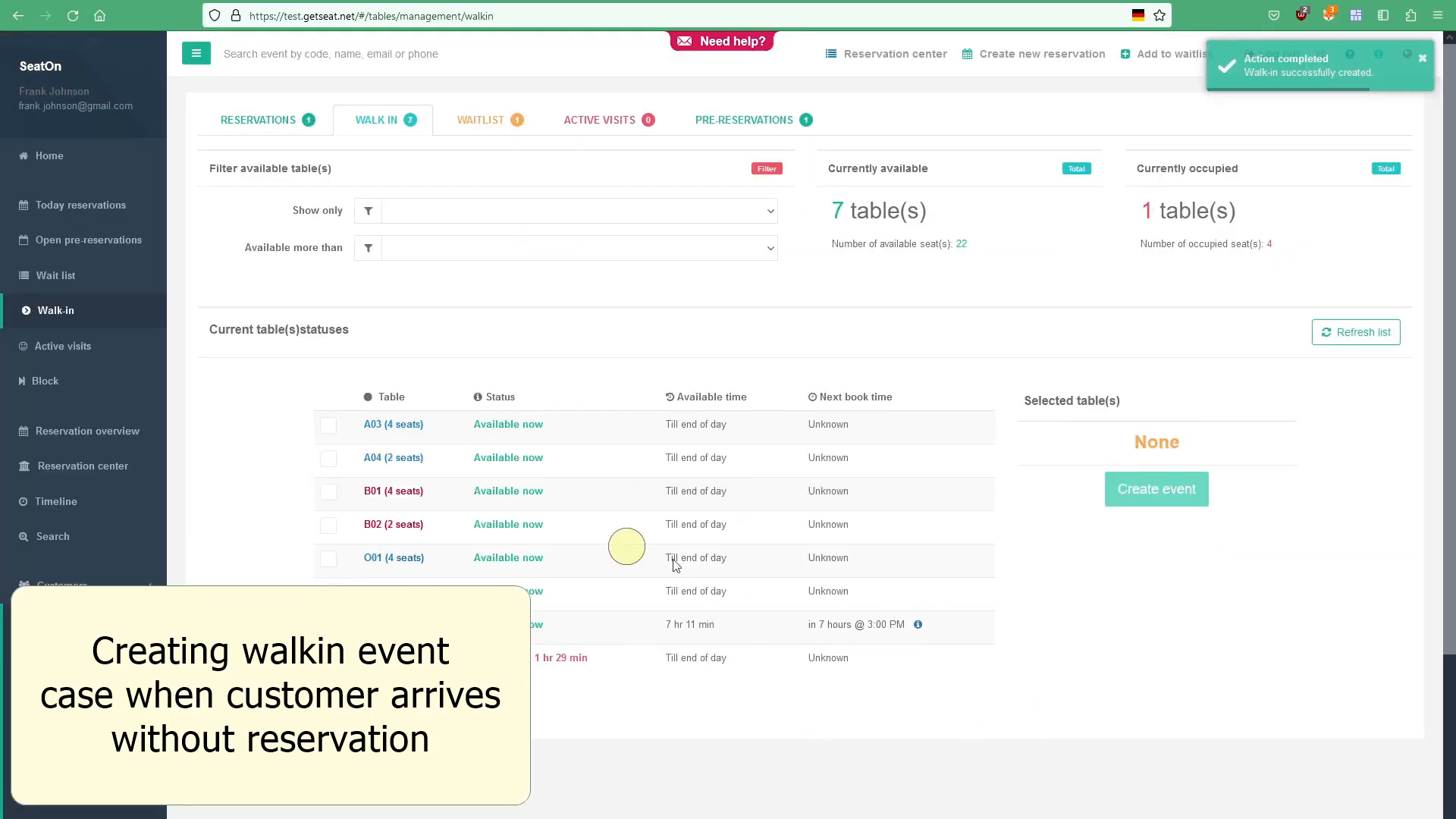
# Step: Check today's reservations and the active visits list for the new walk-in
pyautogui.click(82, 203)
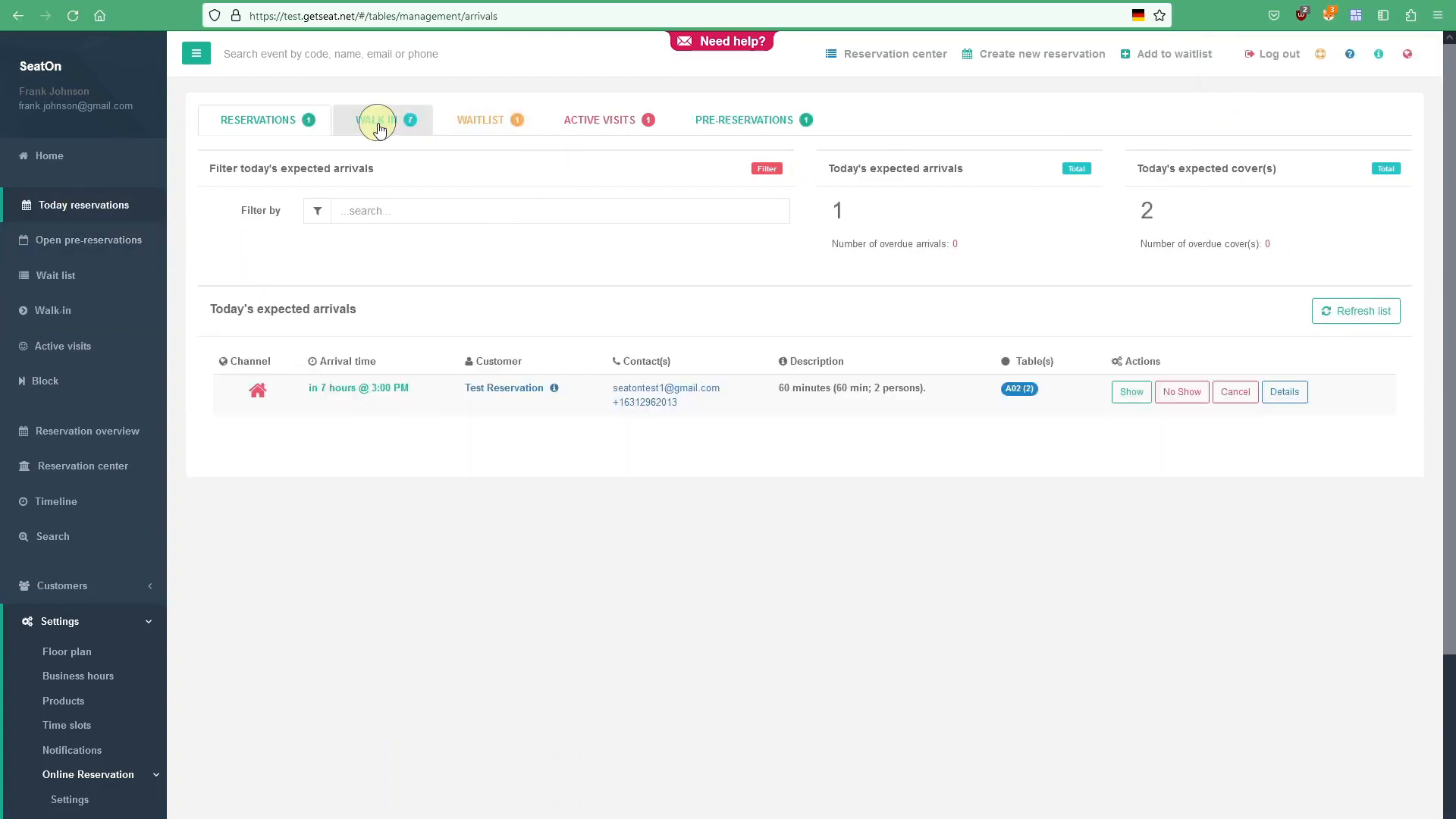
pyautogui.click(573, 125)
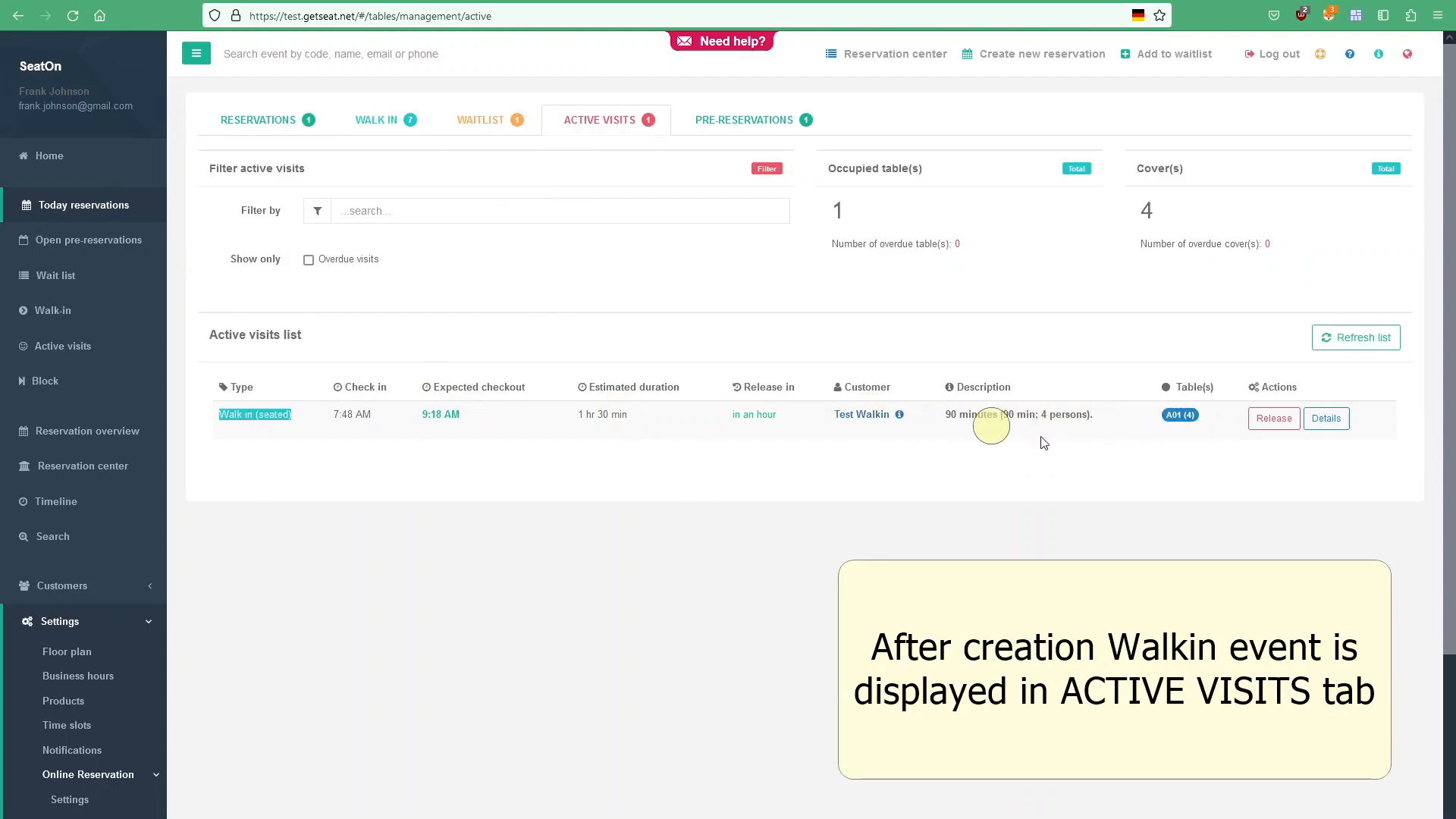
# Step: Assign table A03 and the 90 minutes product to the customer in the waitlist queue and notify them
pyautogui.click(486, 125)
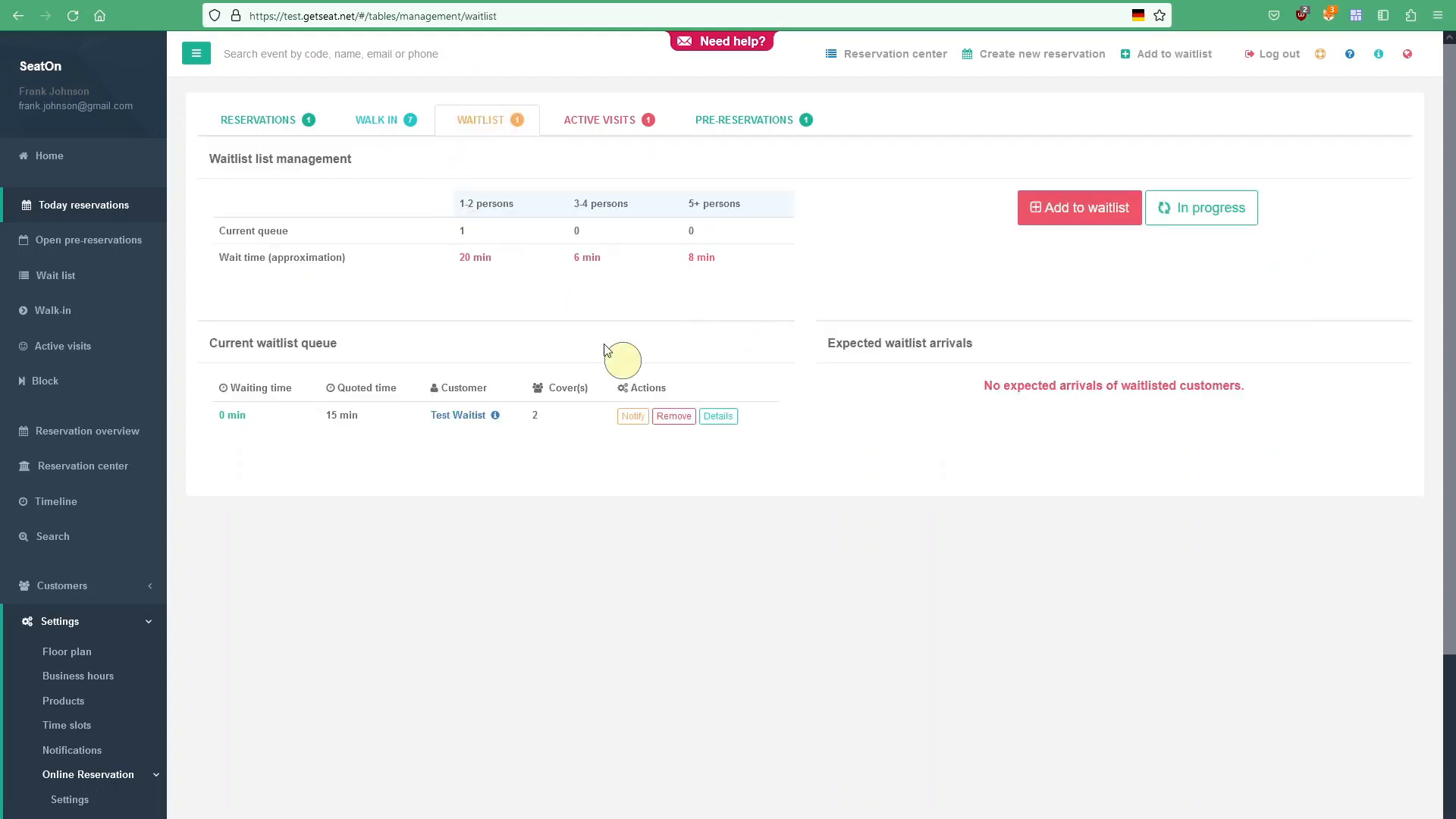
pyautogui.click(633, 417)
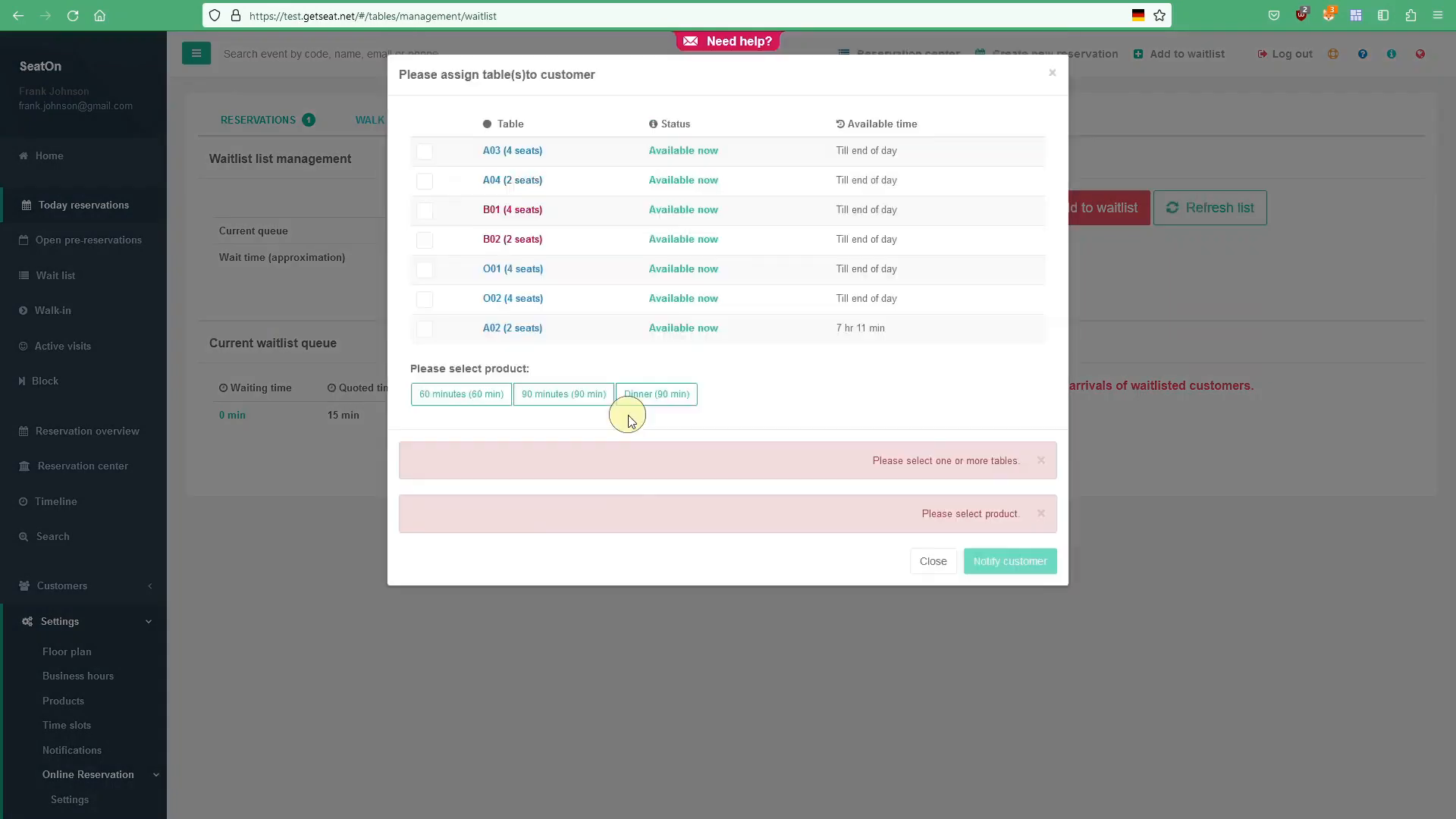
pyautogui.click(425, 152)
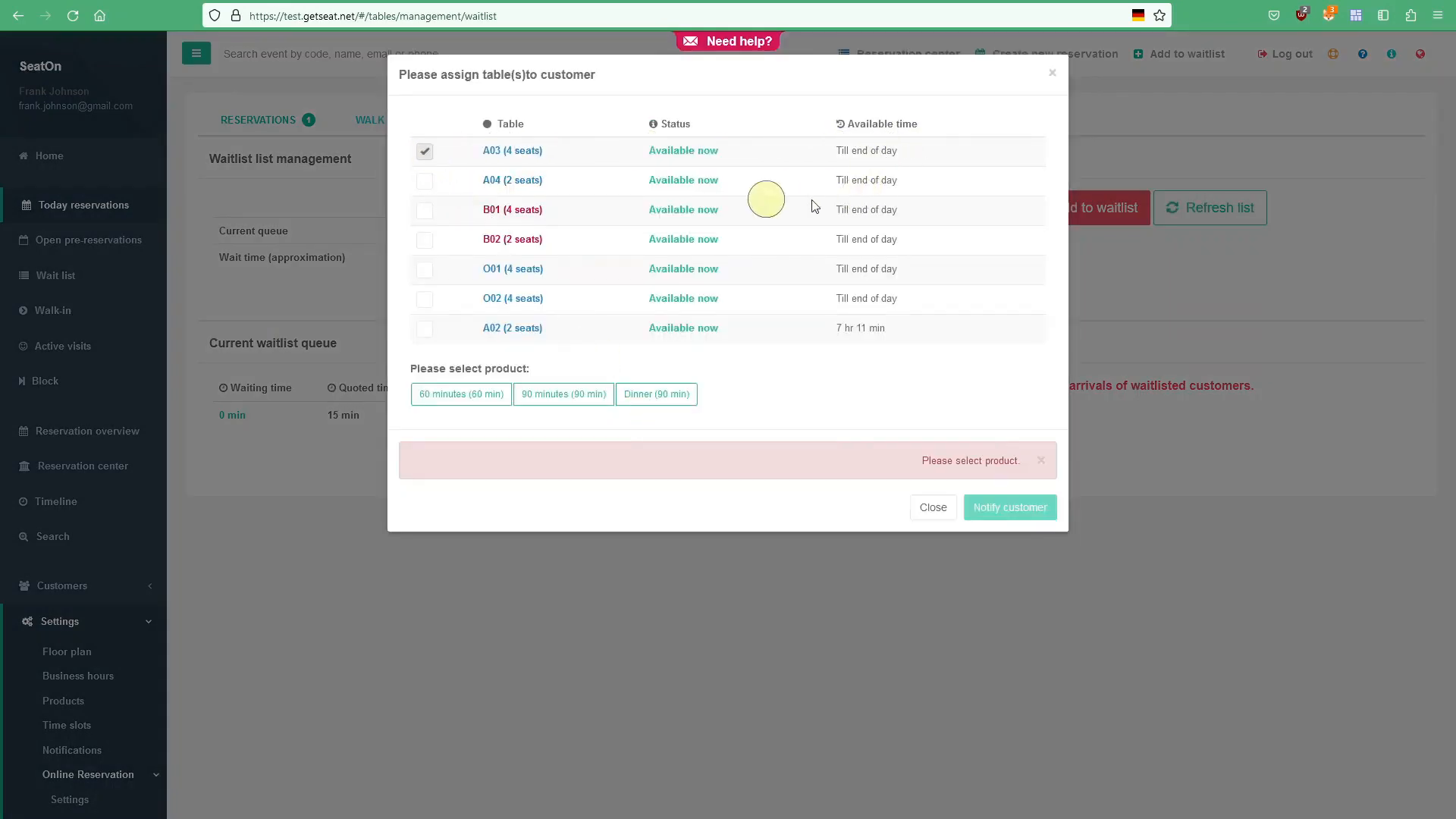
pyautogui.click(543, 398)
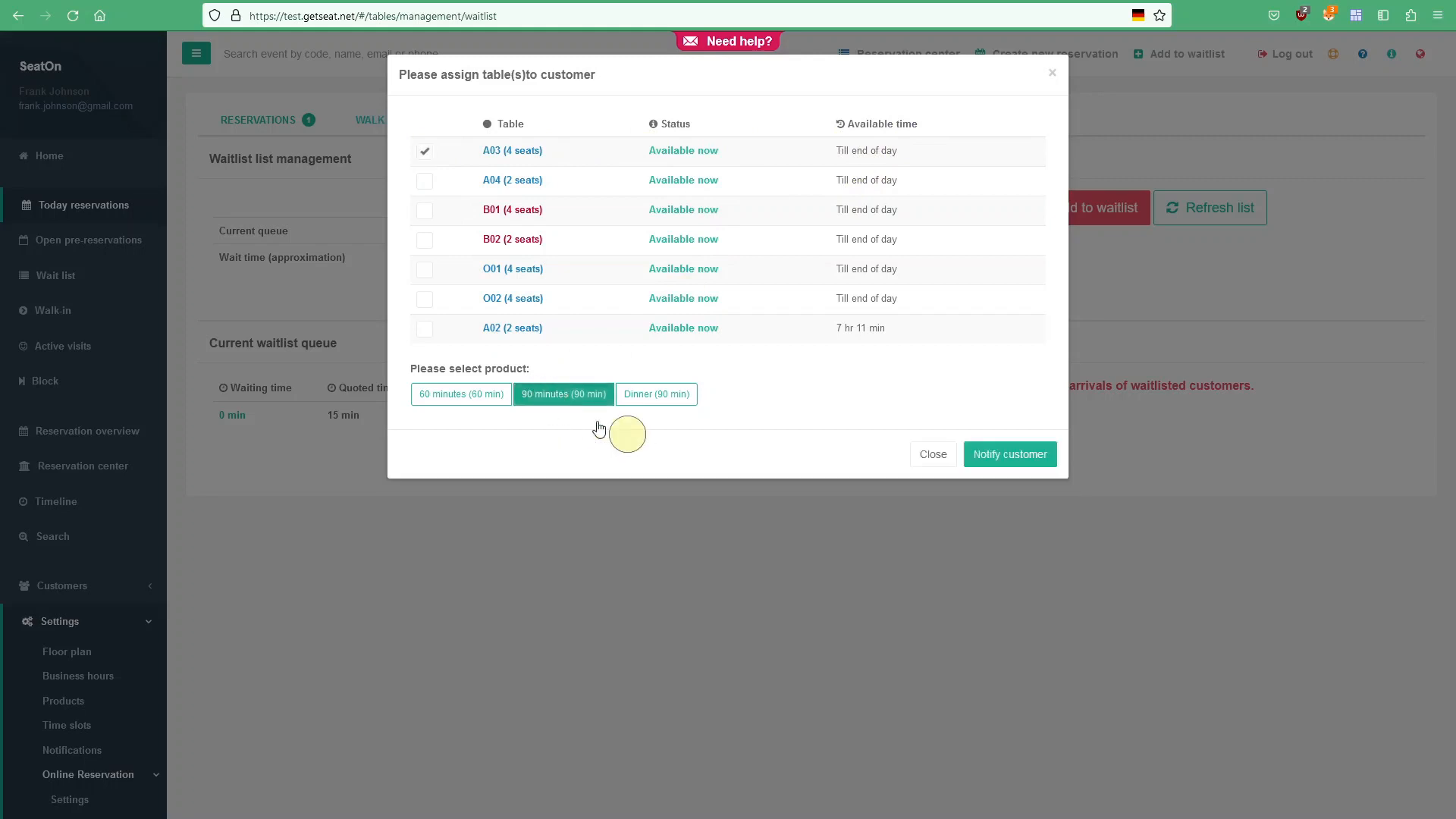
pyautogui.click(989, 457)
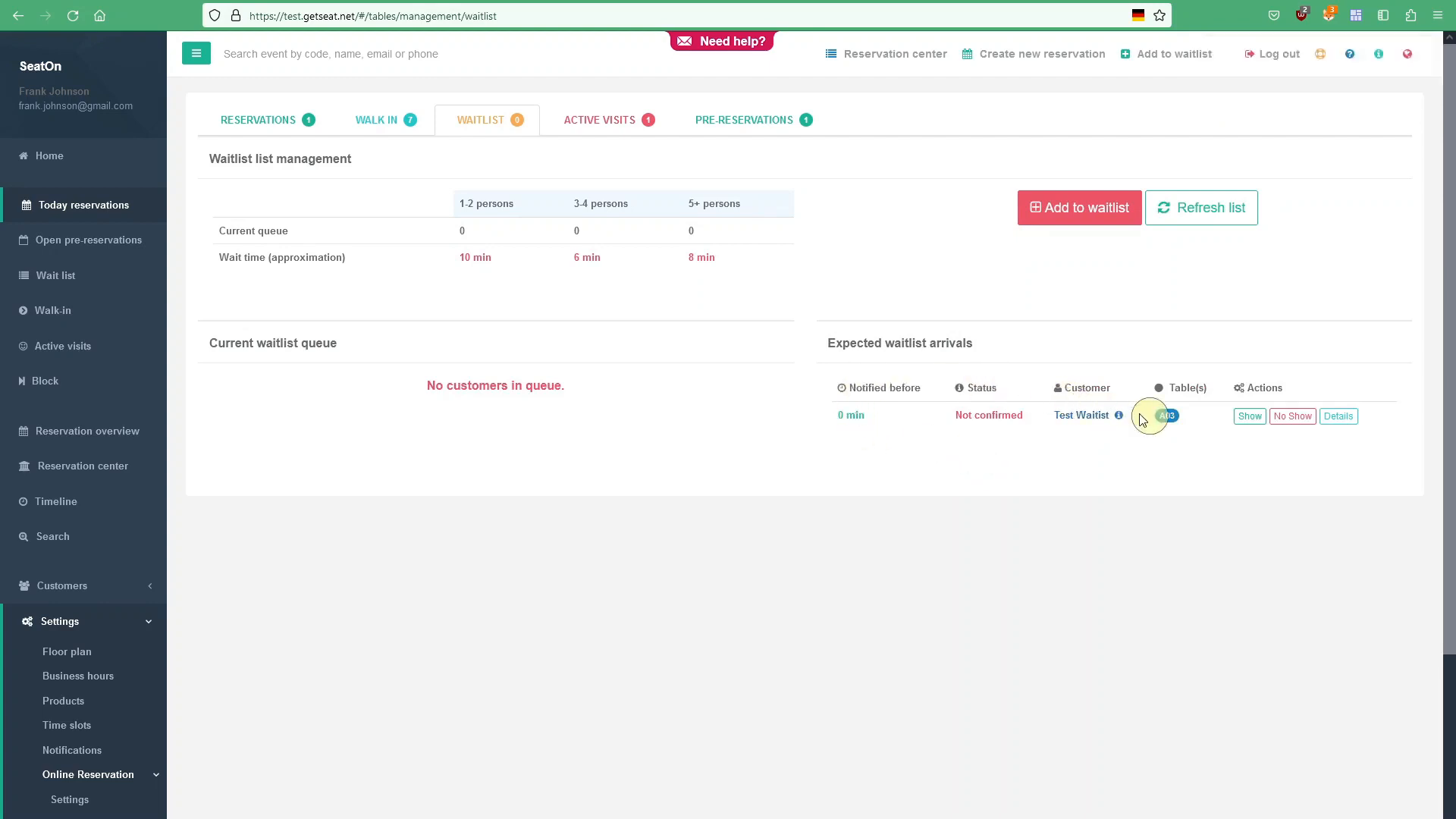
# Step: Review the waitlisted event's details and reload them to check the change history and the customer's SMS reply
pyautogui.click(1342, 415)
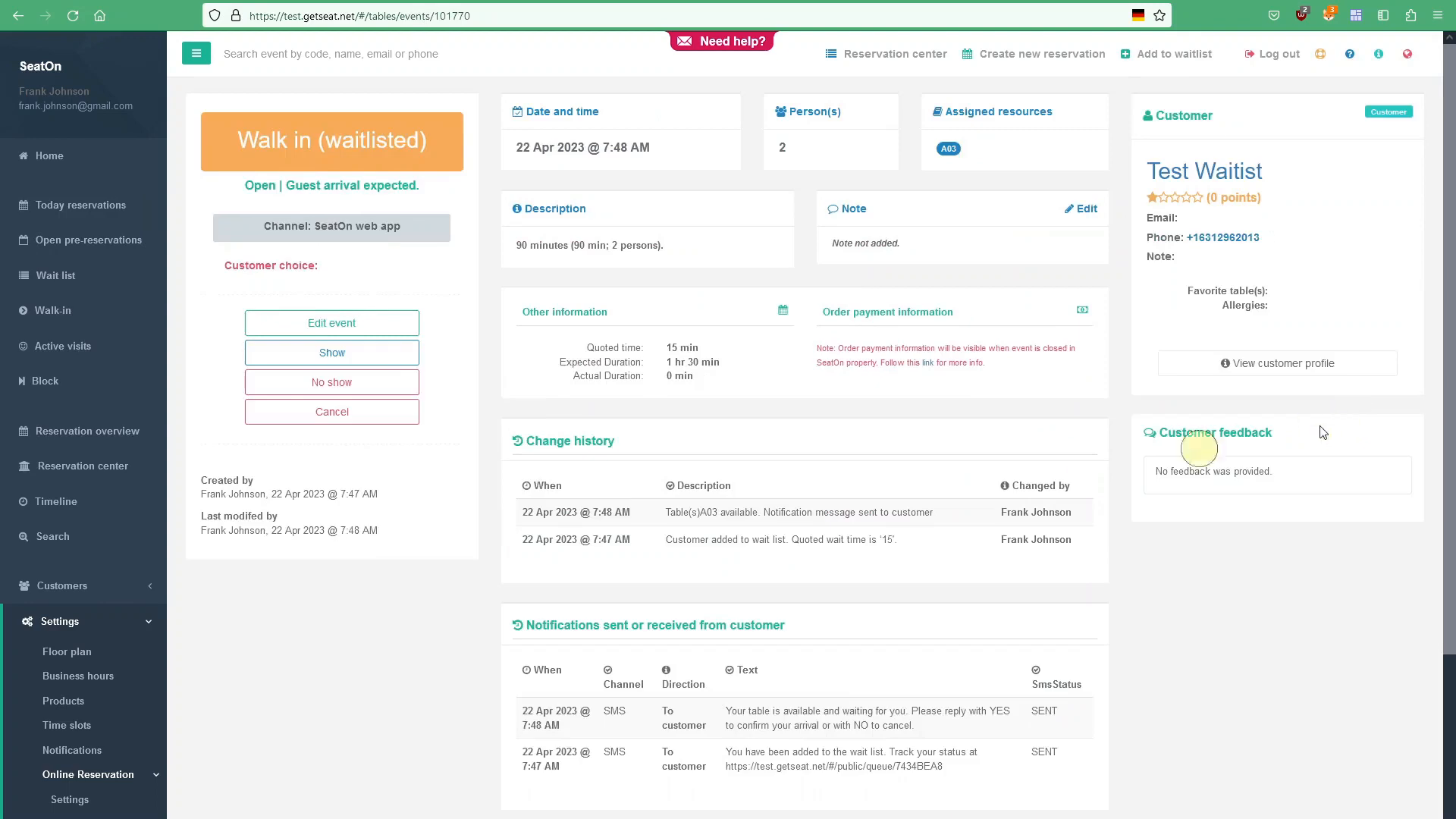
pyautogui.scroll(-2, 512, 277)
pyautogui.scroll(-1, 511, 277)
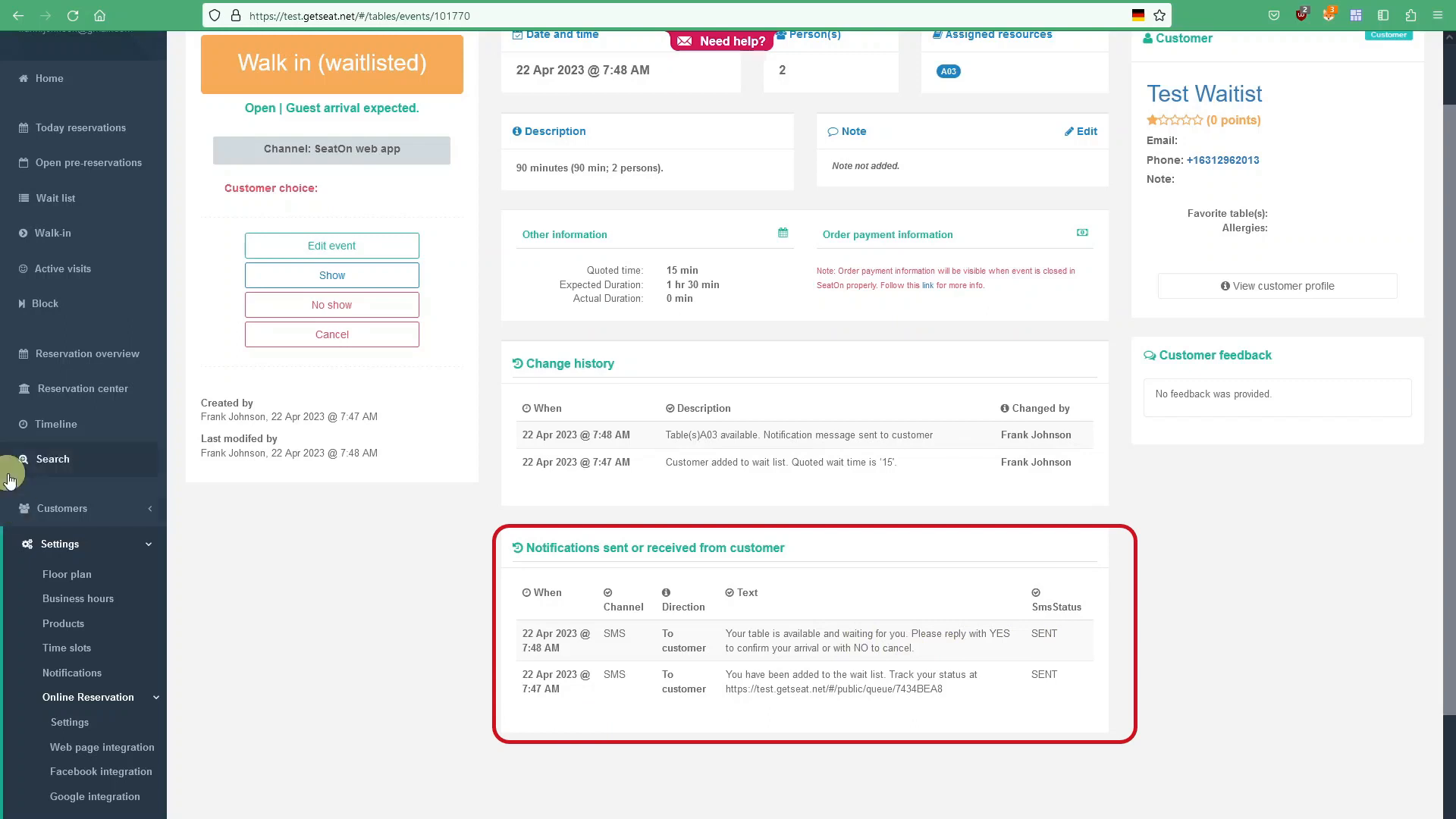
pyautogui.click(332, 276)
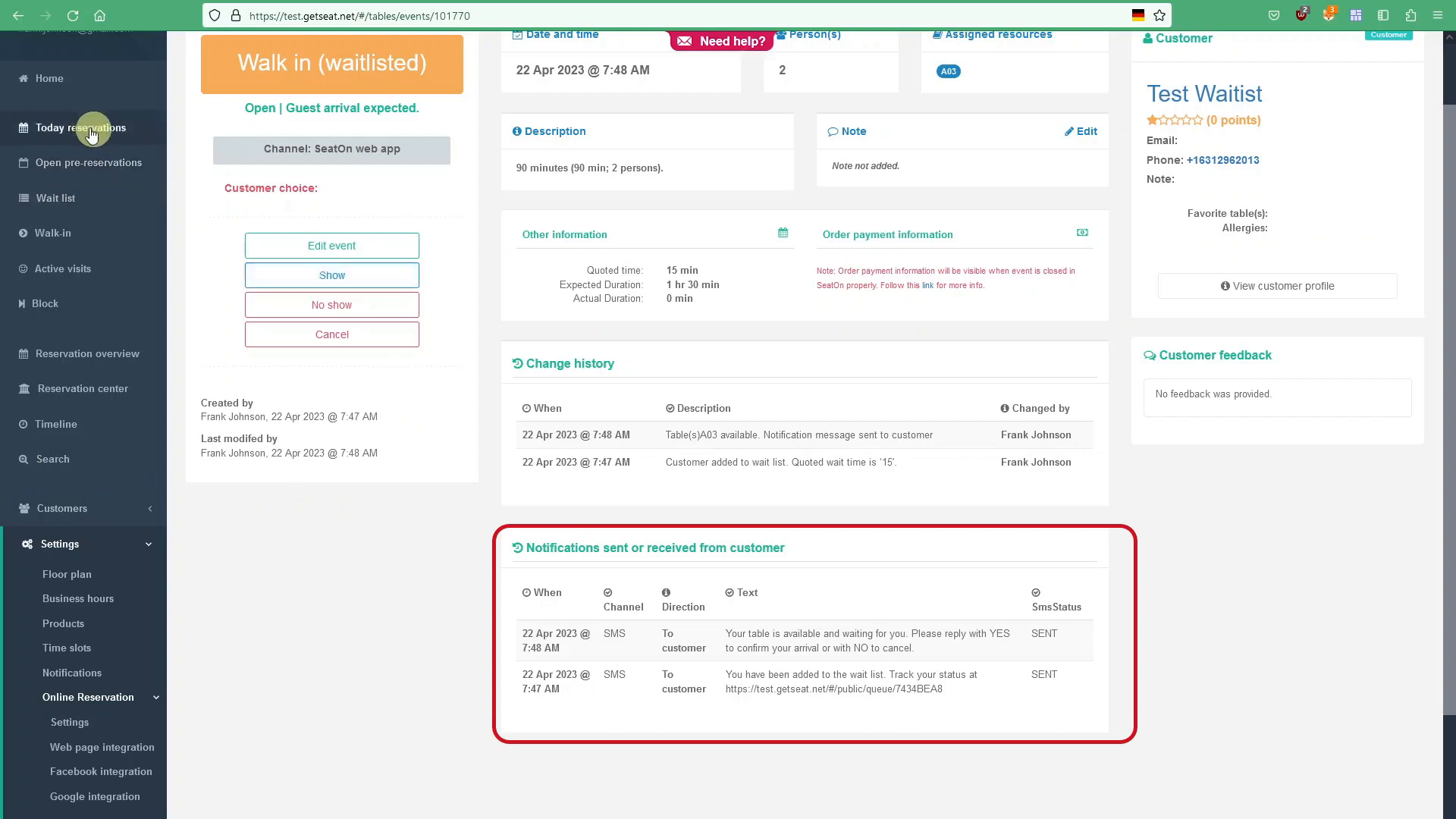
pyautogui.scroll(2, 157, 158)
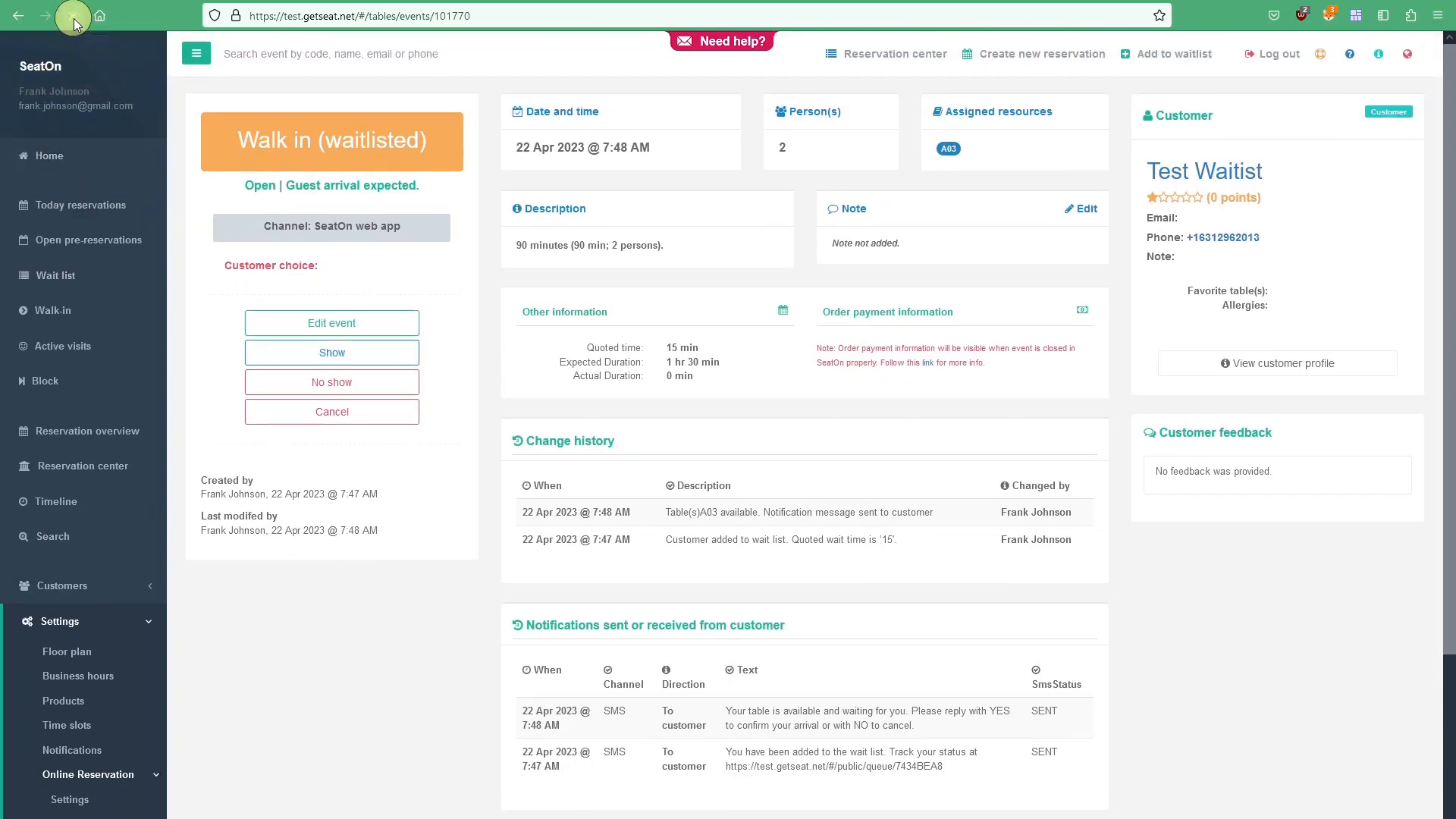
pyautogui.click(74, 17)
pyautogui.scroll(-2, 728, 614)
pyautogui.scroll(2, 690, 672)
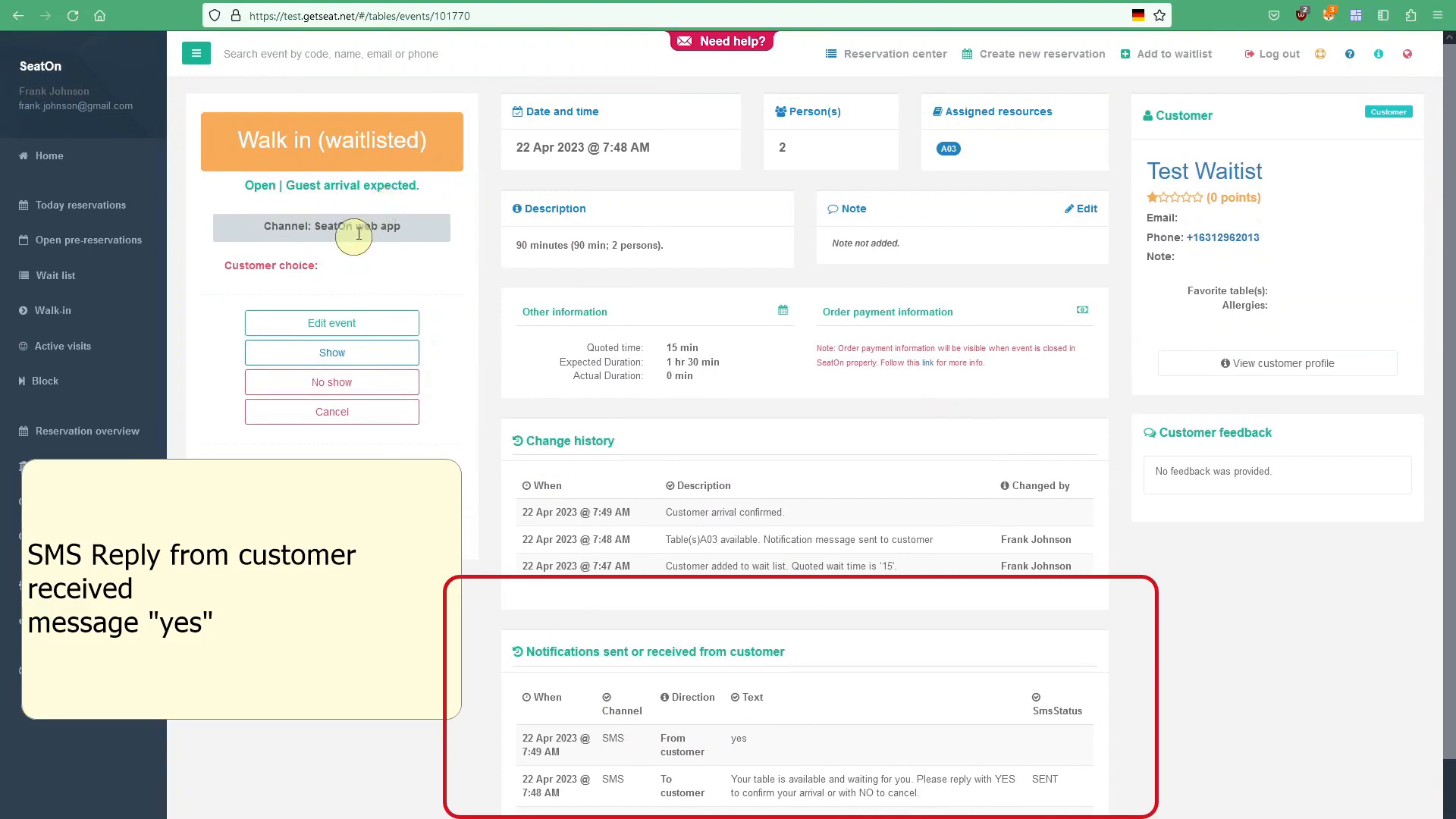
# Step: Mark the confirmed customer in the expected waitlist arrivals as shown, seating them at table A03
pyautogui.click(53, 276)
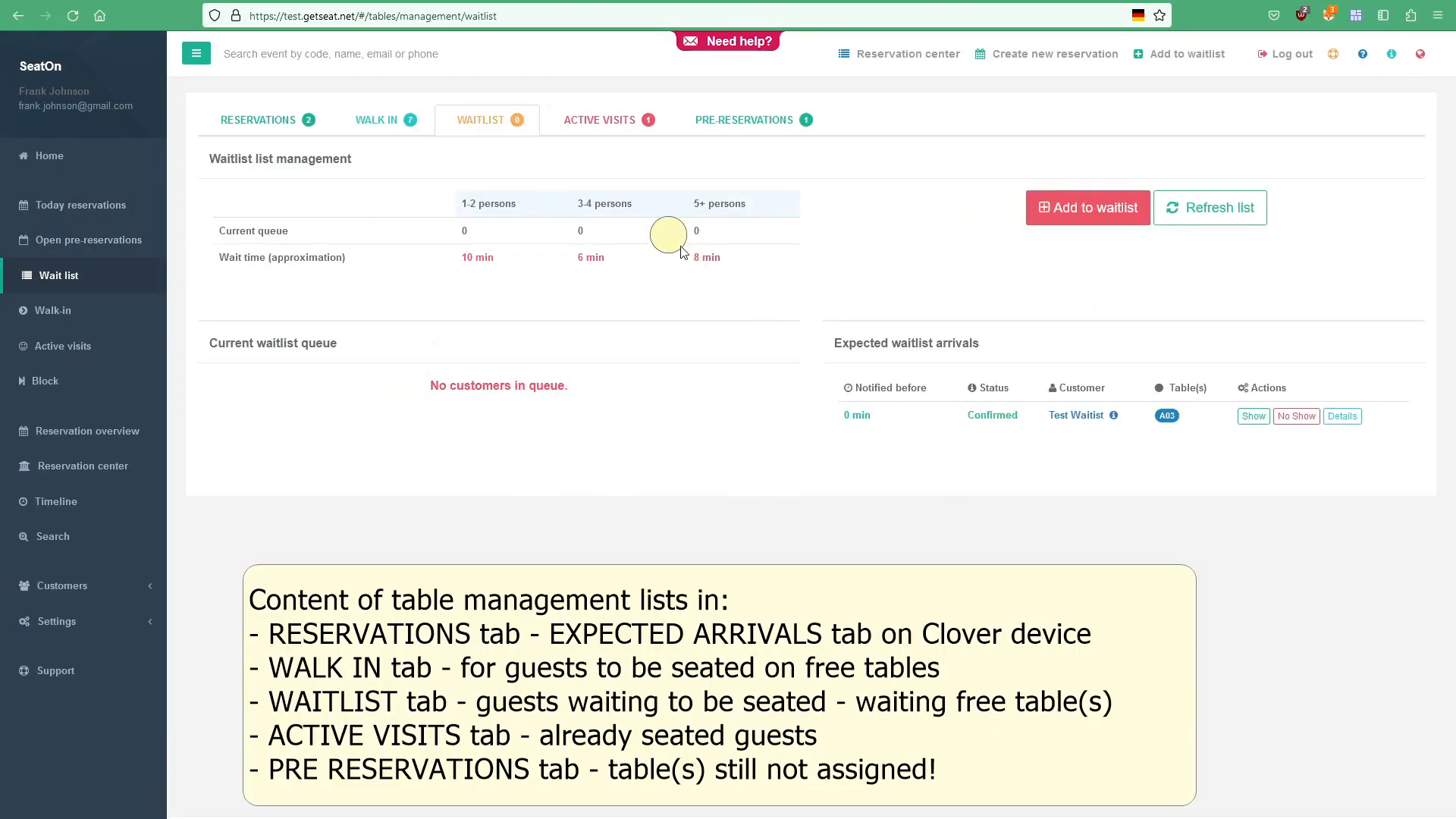
pyautogui.click(604, 131)
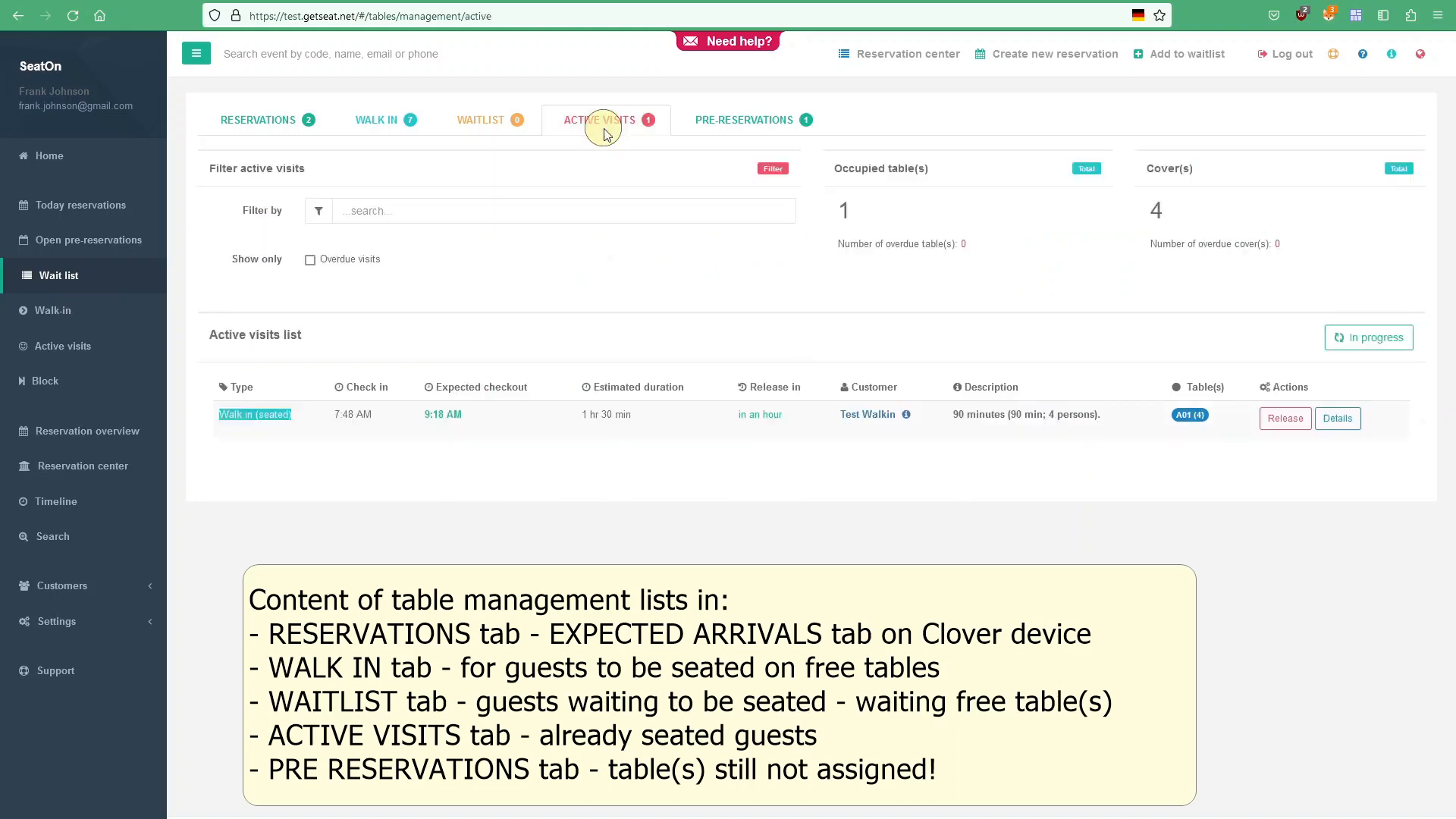
pyautogui.click(493, 125)
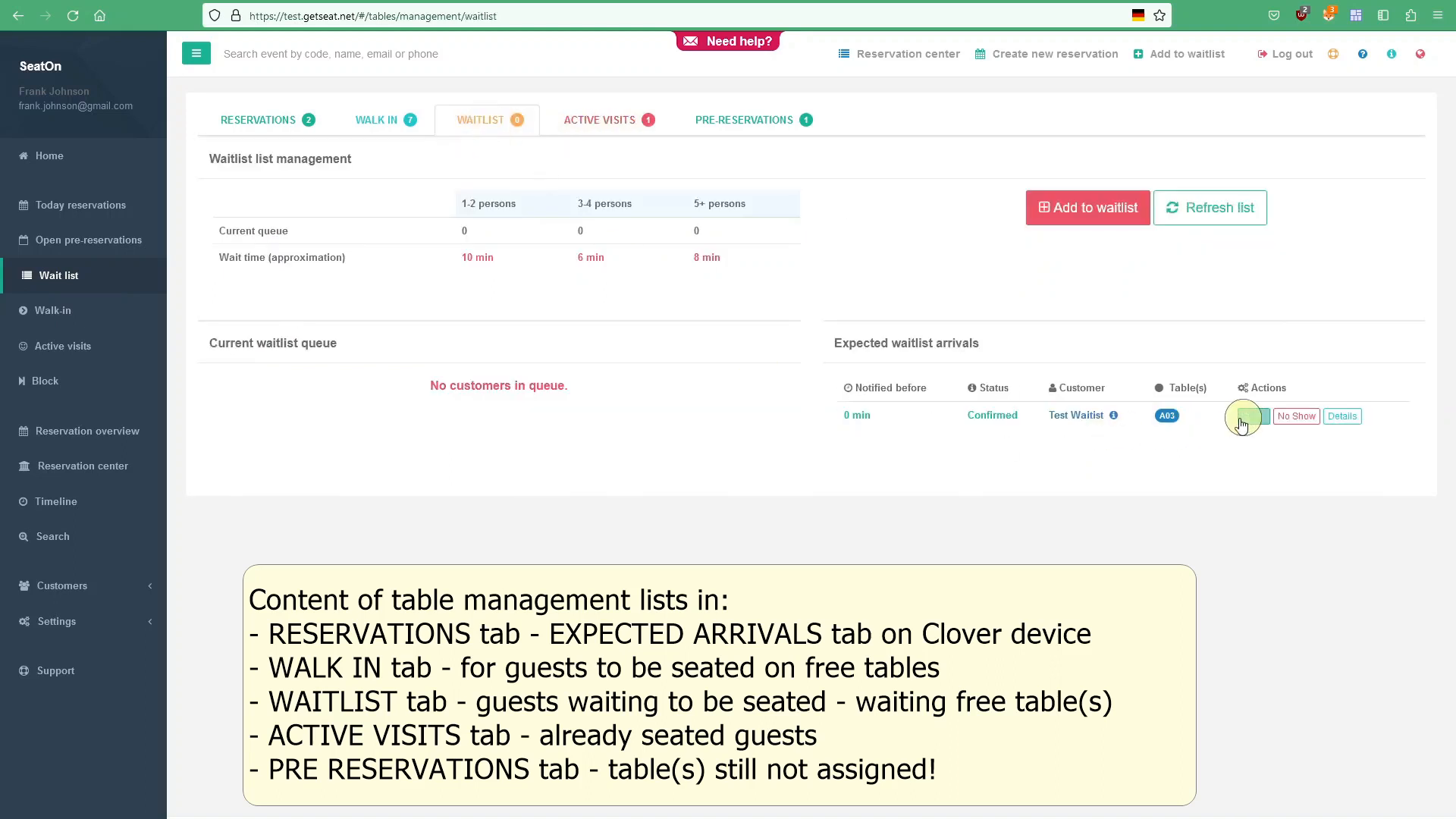
pyautogui.click(1251, 417)
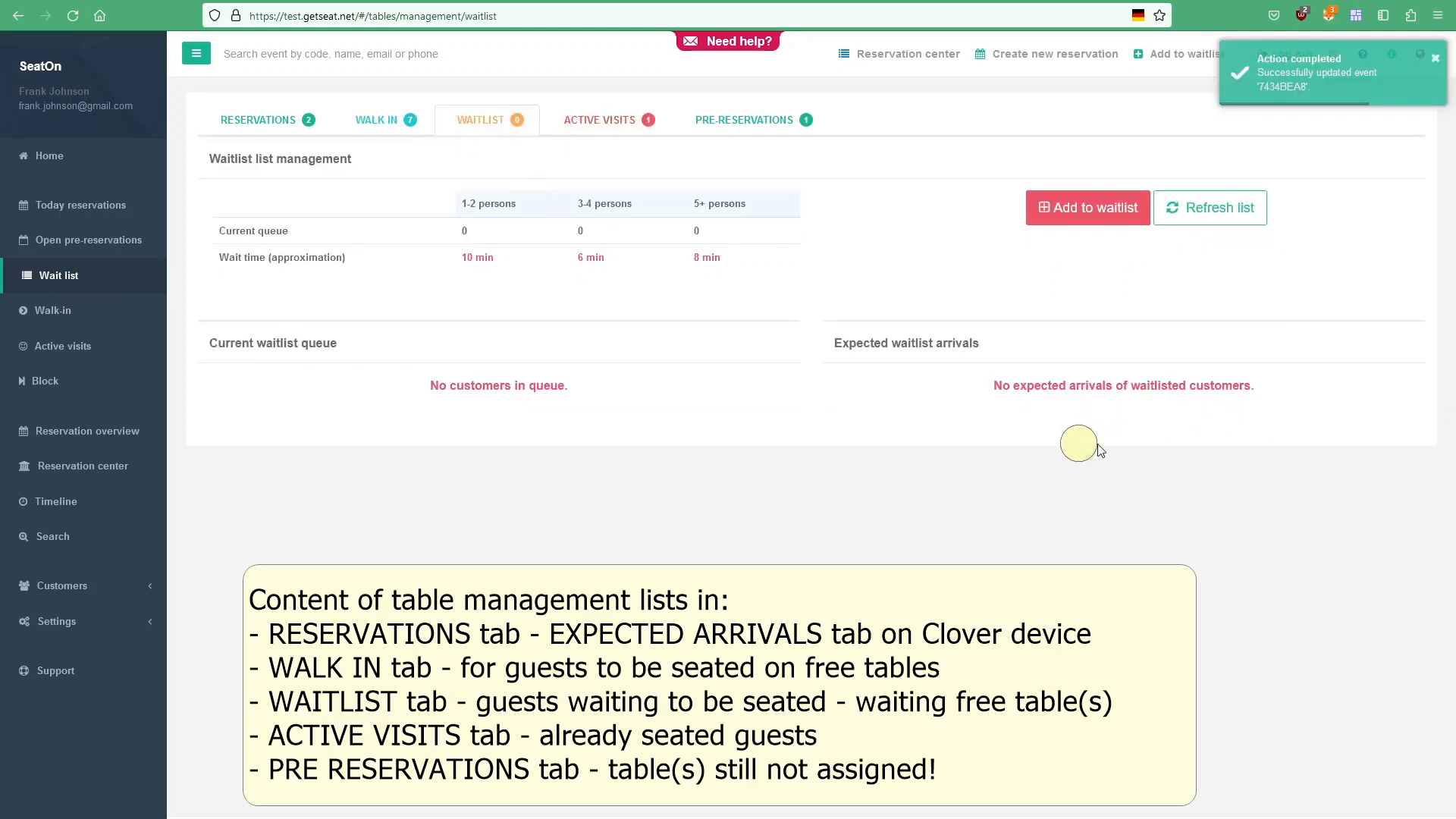
# Step: Check the active visits list for the seated waitlist customer and review today's expected arrivals
pyautogui.click(604, 125)
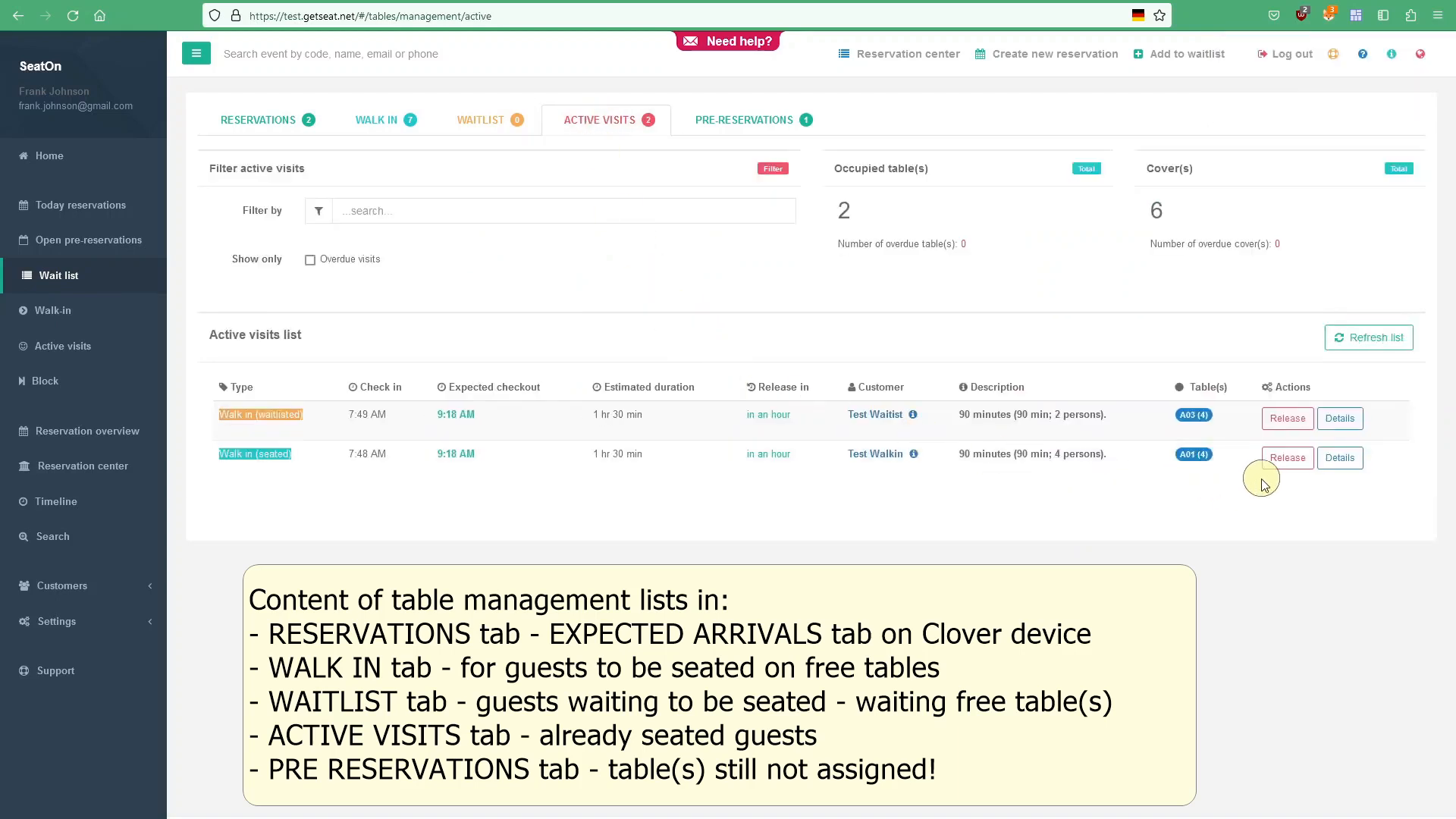
pyautogui.scroll(1, 749, 454)
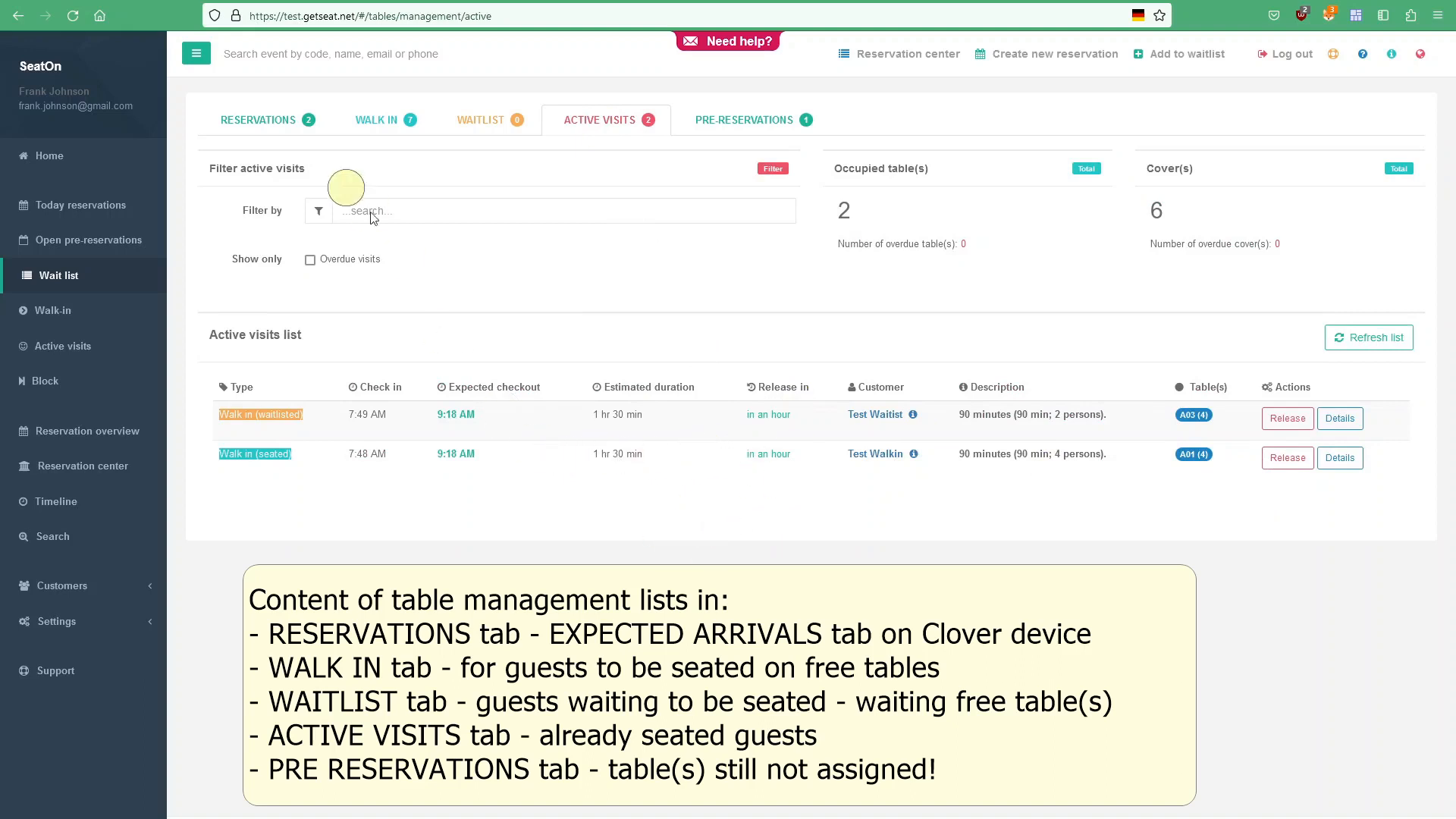
pyautogui.click(265, 120)
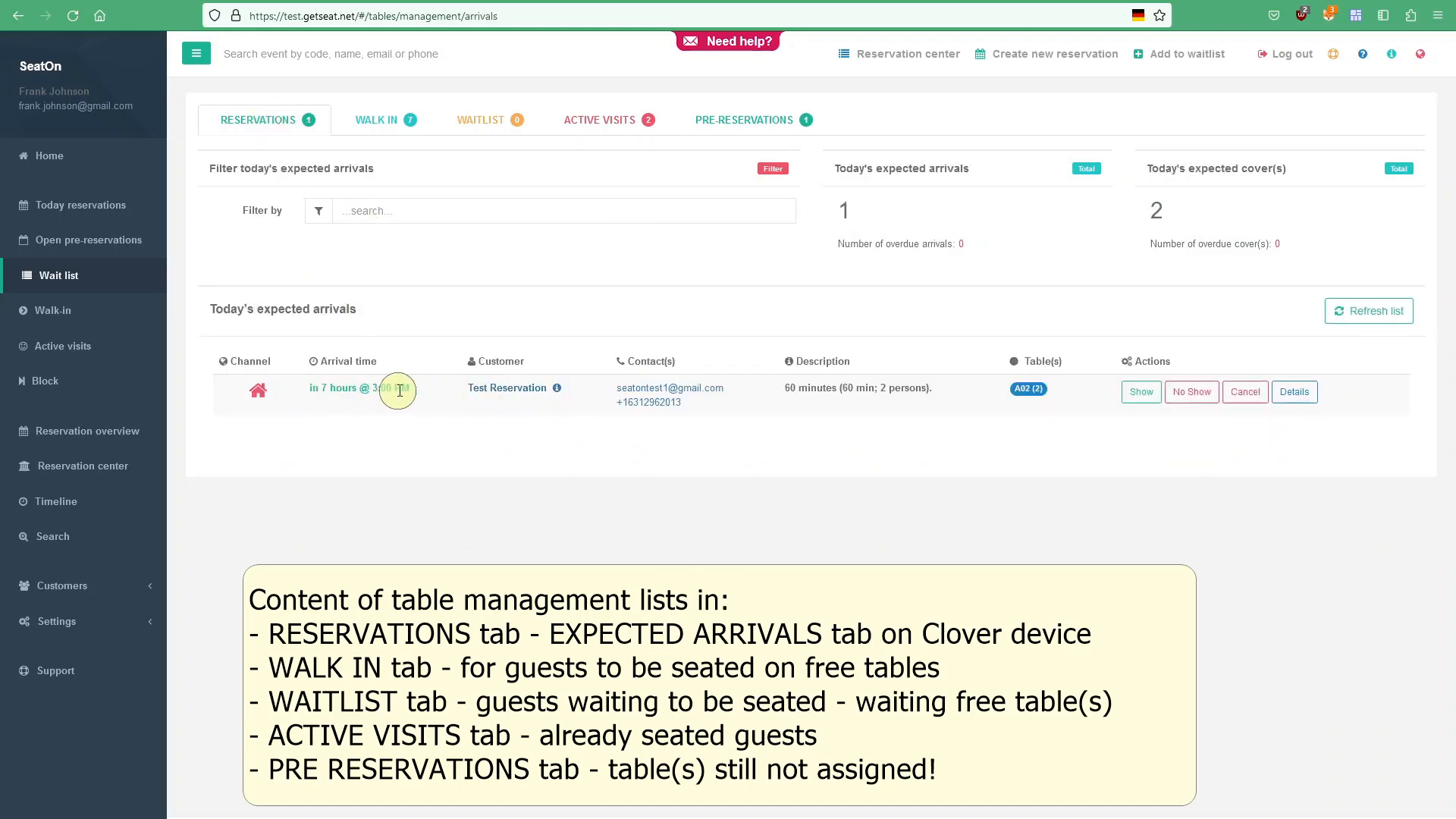
# Step: Assign table A03 to the 5:00 PM pre-reservation for 4 persons, create the reservation and go to the reservation center
pyautogui.click(740, 124)
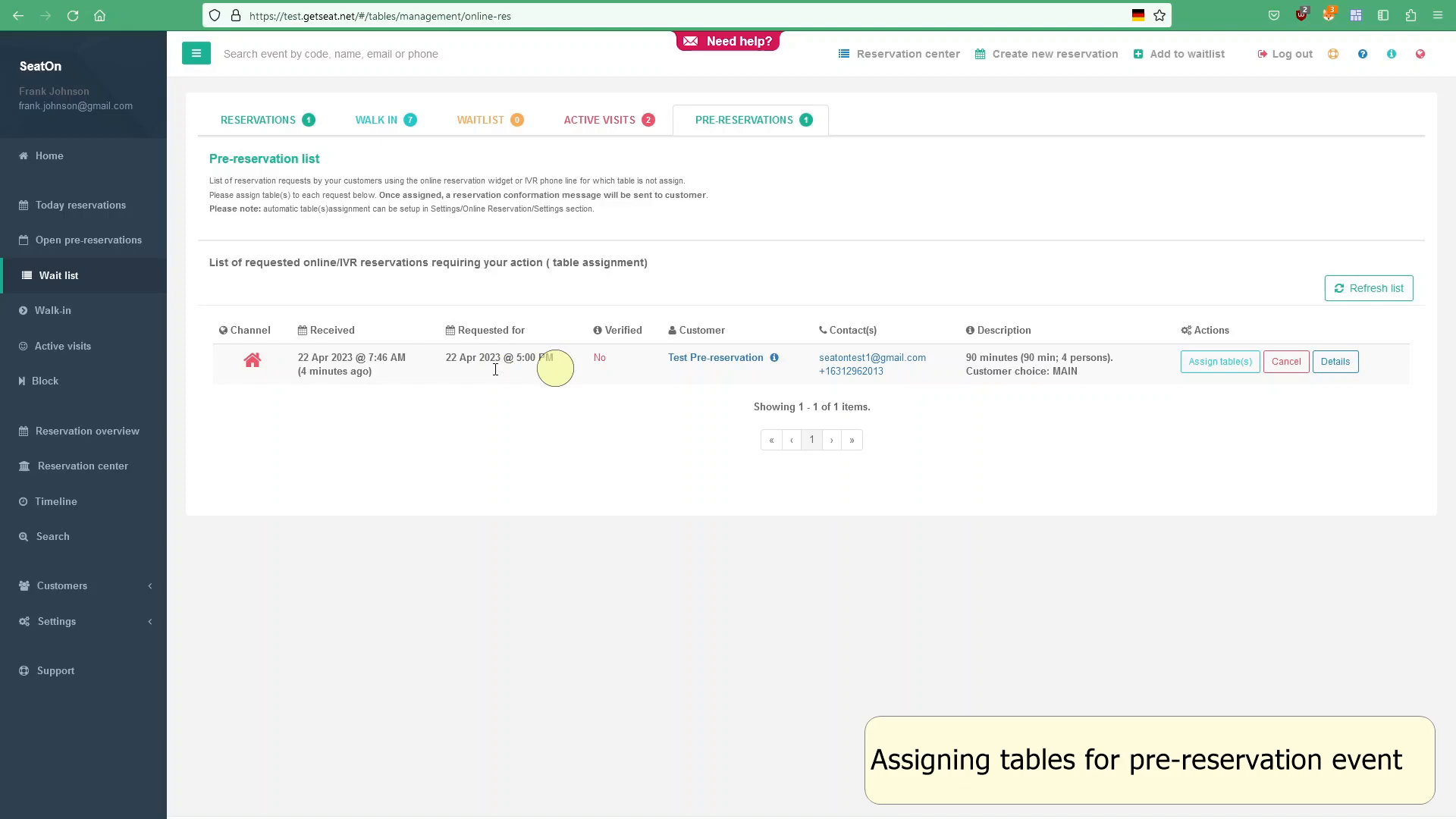
pyautogui.click(1243, 362)
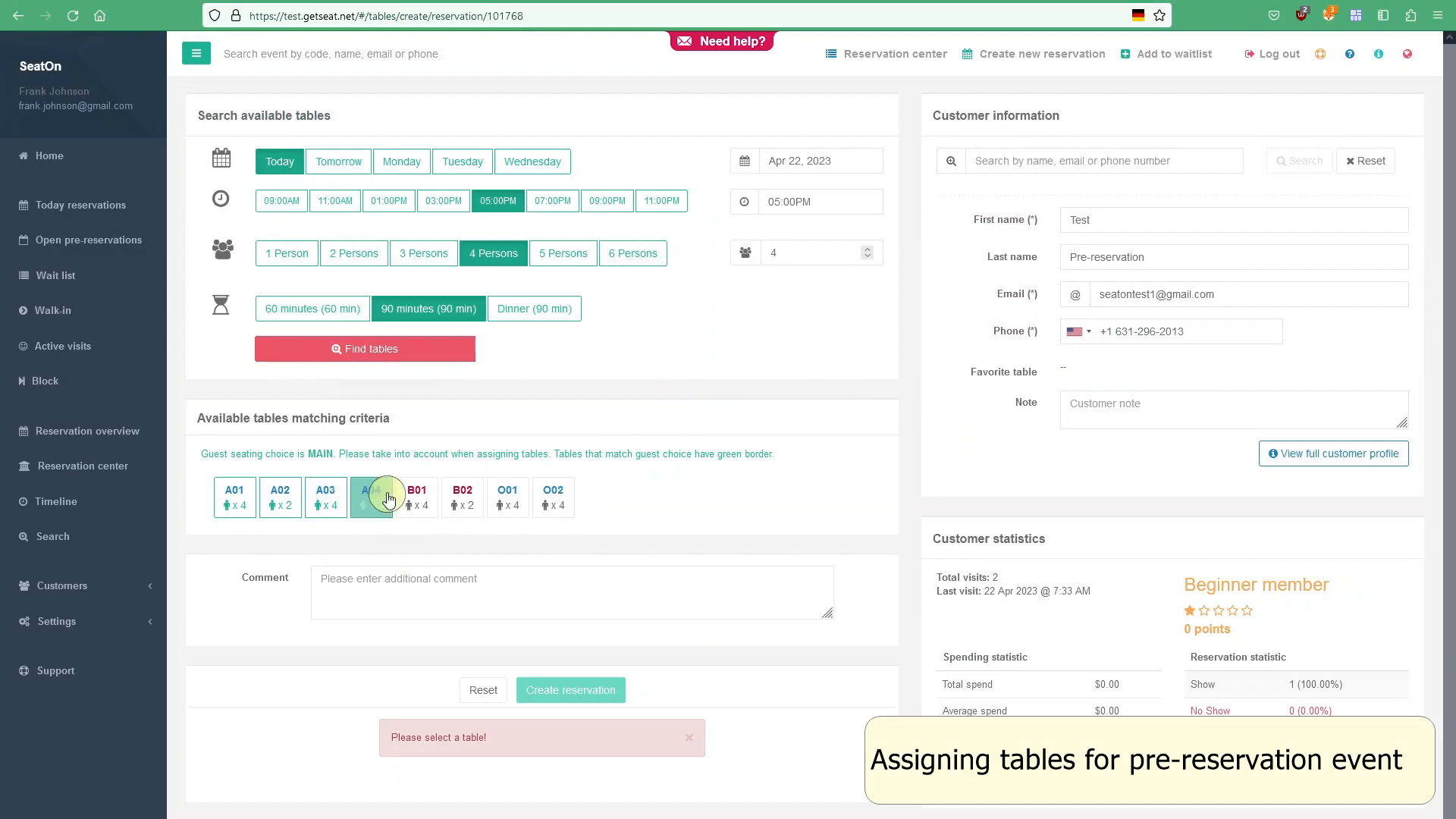
pyautogui.click(329, 504)
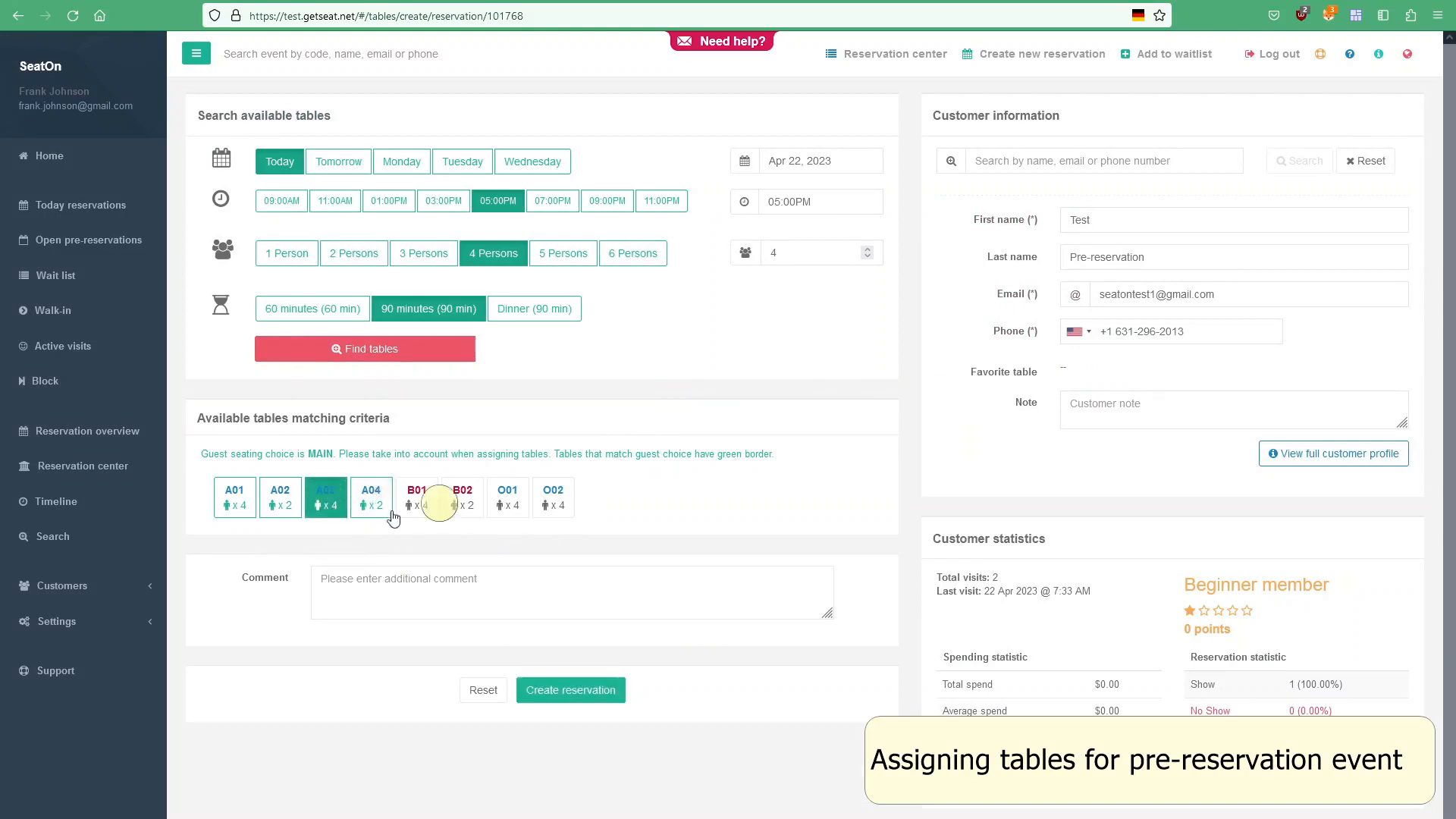
pyautogui.click(578, 689)
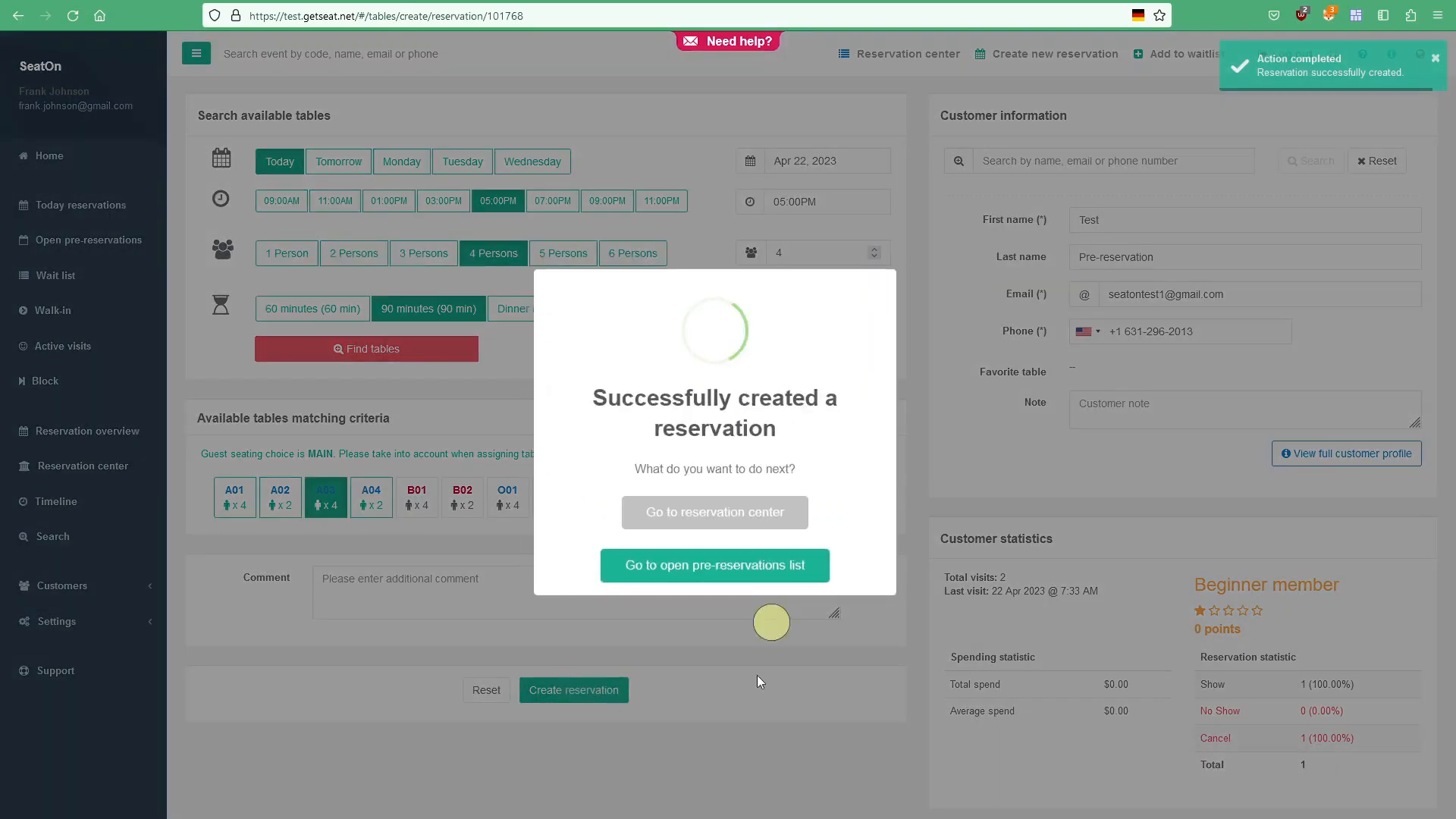
pyautogui.click(711, 513)
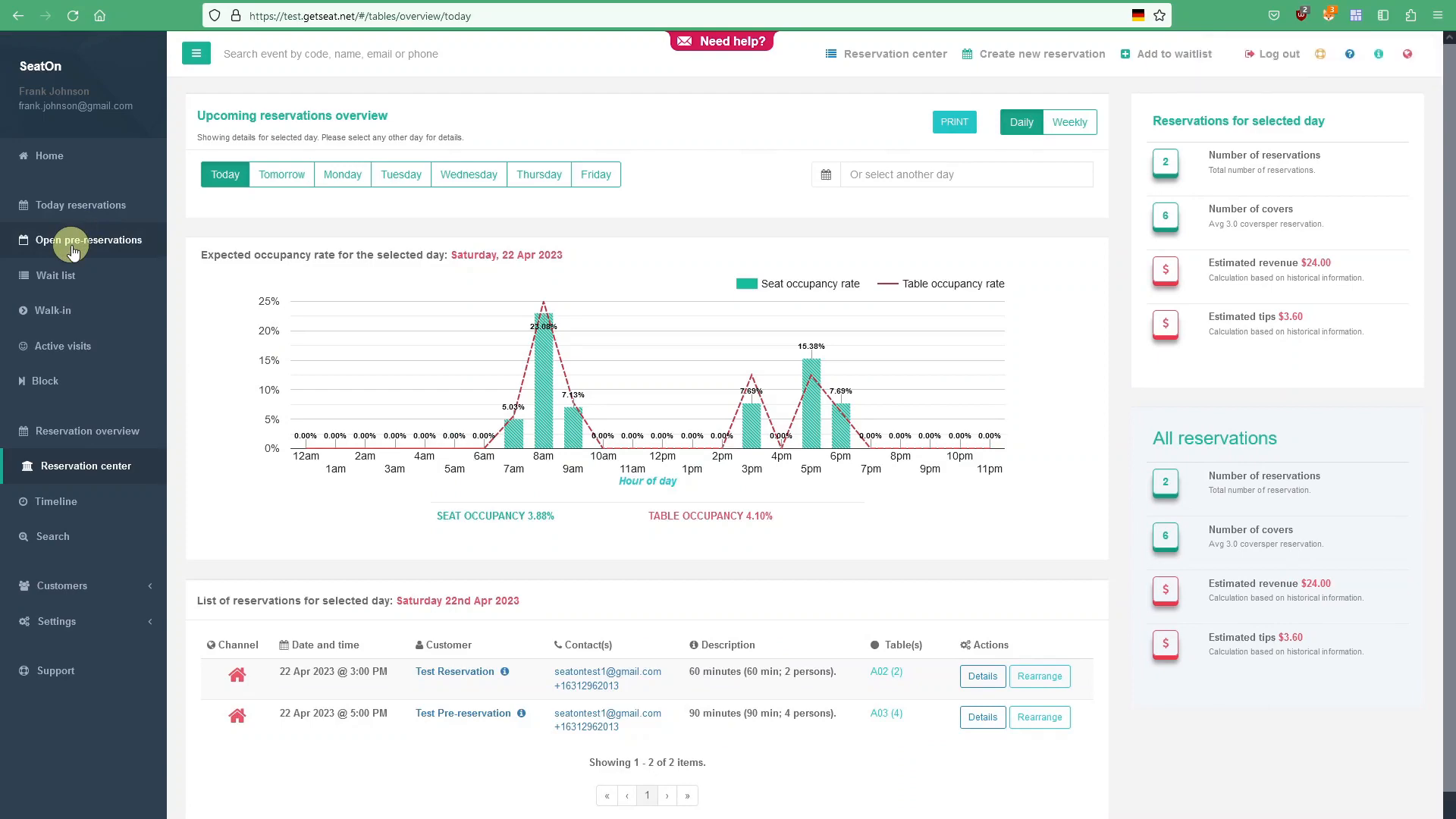
# Step: Check today's reservations, the waitlist, the active visits and the open pre-reservations after the table assignment
pyautogui.click(74, 250)
pyautogui.click(270, 124)
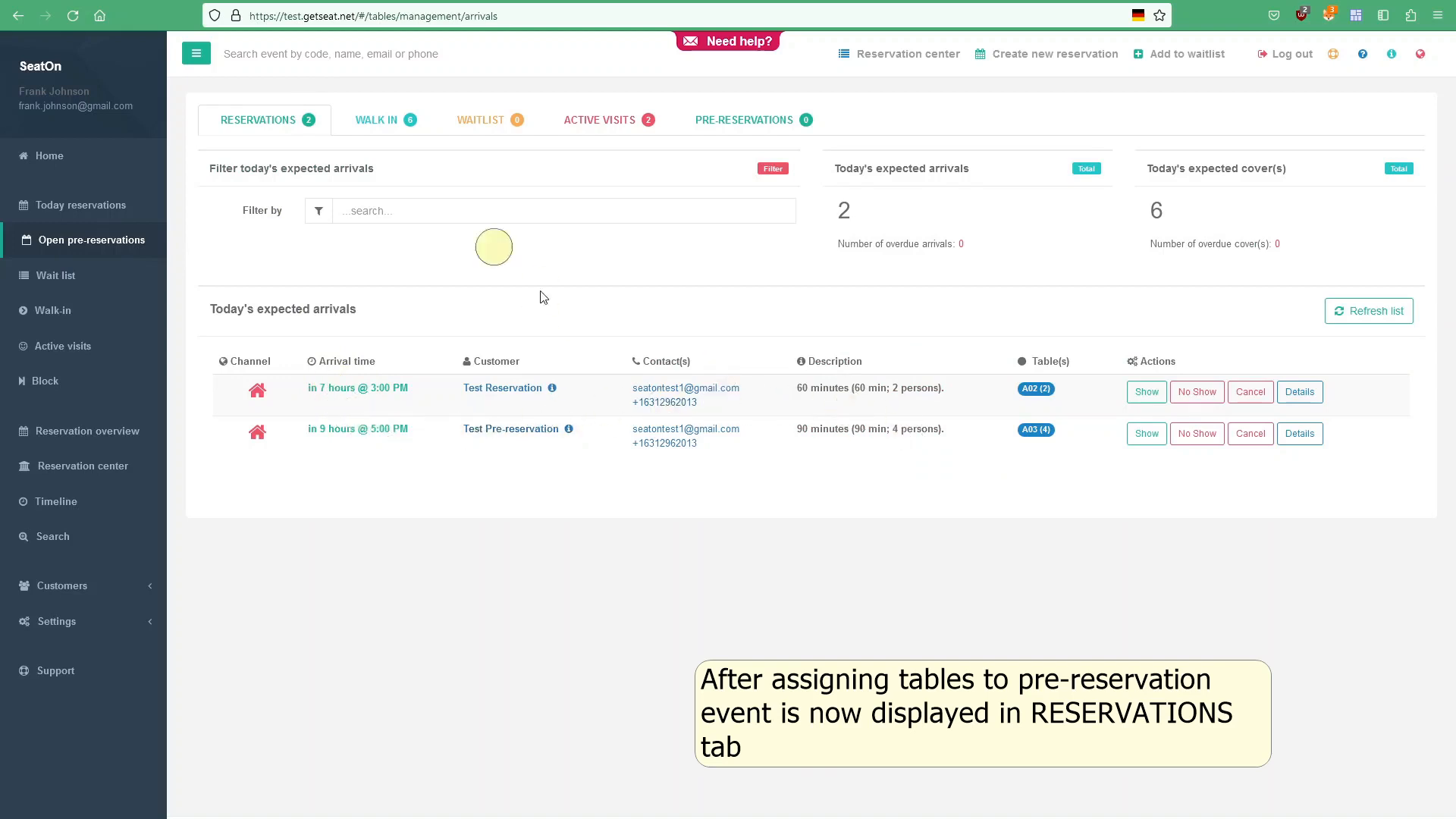
pyautogui.click(485, 126)
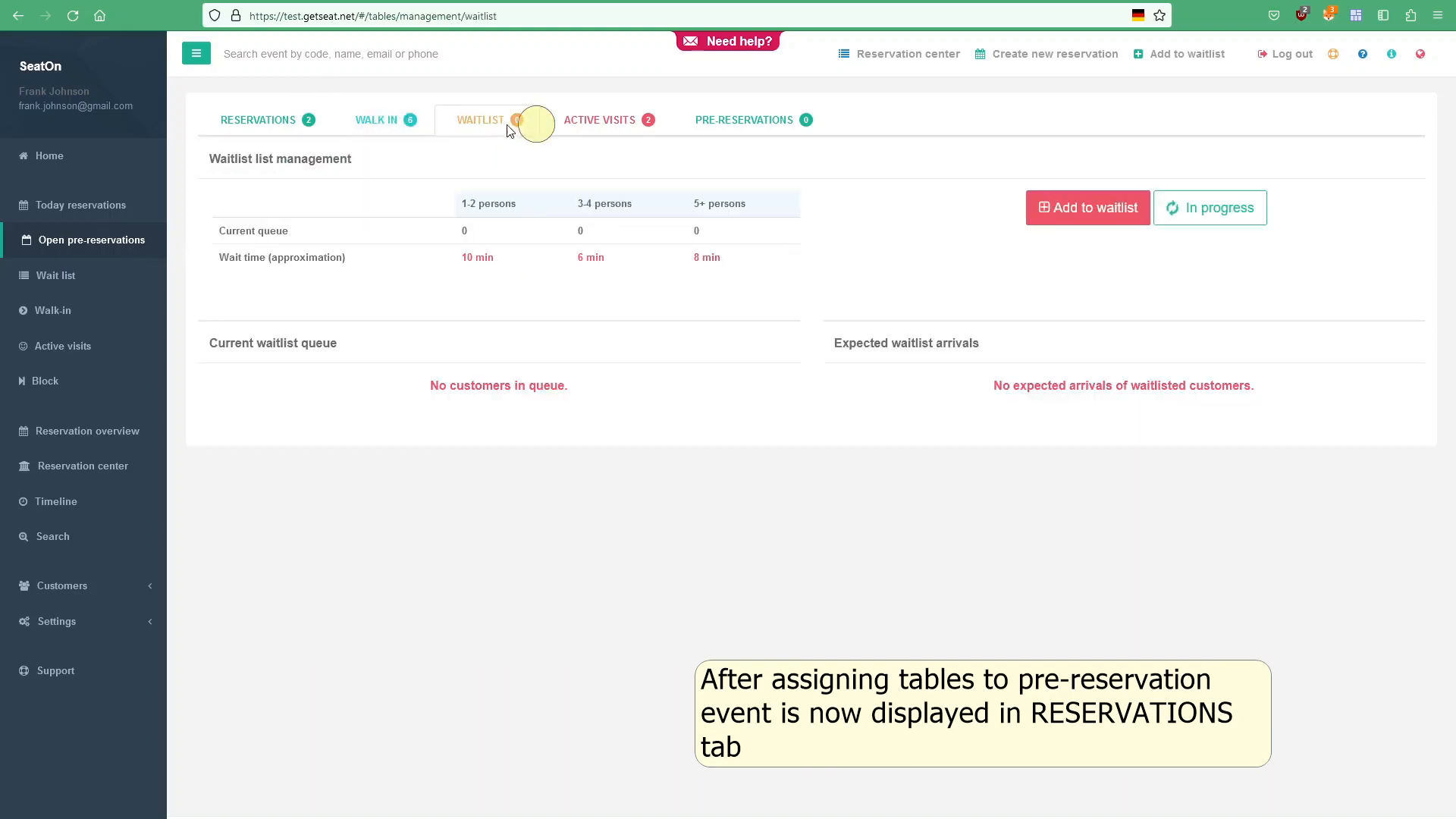
pyautogui.click(582, 131)
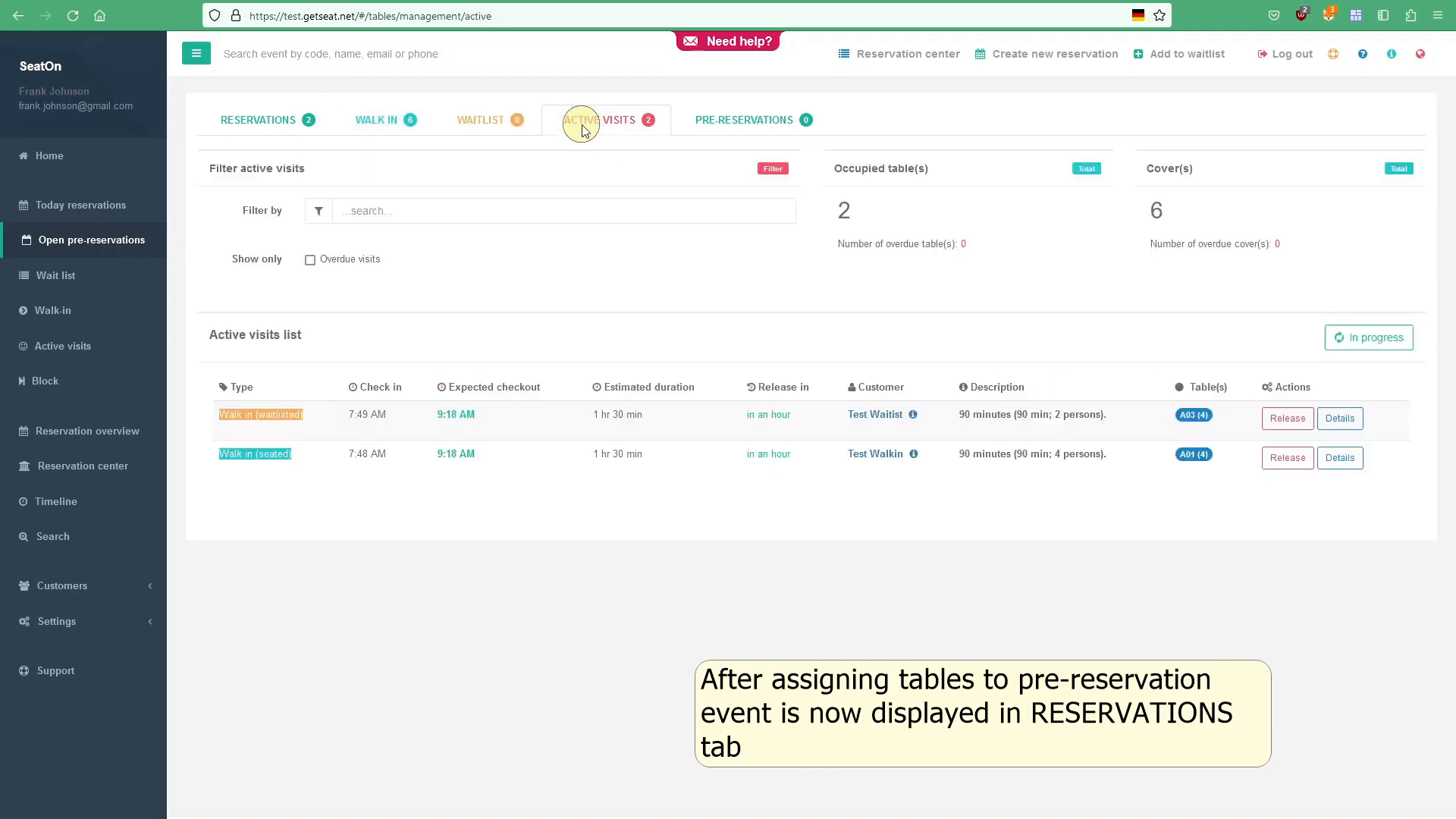
pyautogui.click(740, 126)
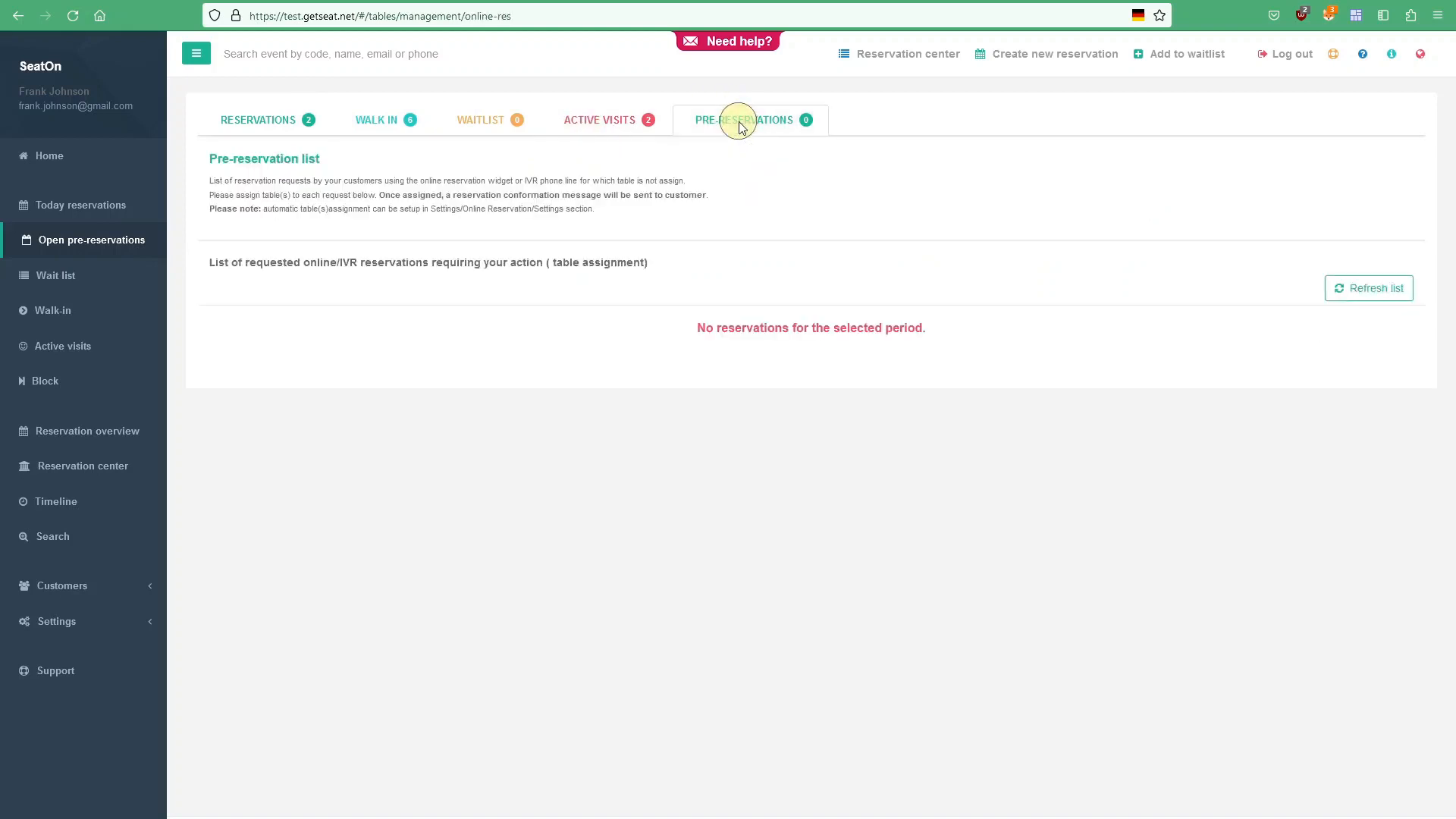
# Step: Examine today's timeline of table bookings from morning to evening and view the details of the walk-in on table A01
pyautogui.click(58, 499)
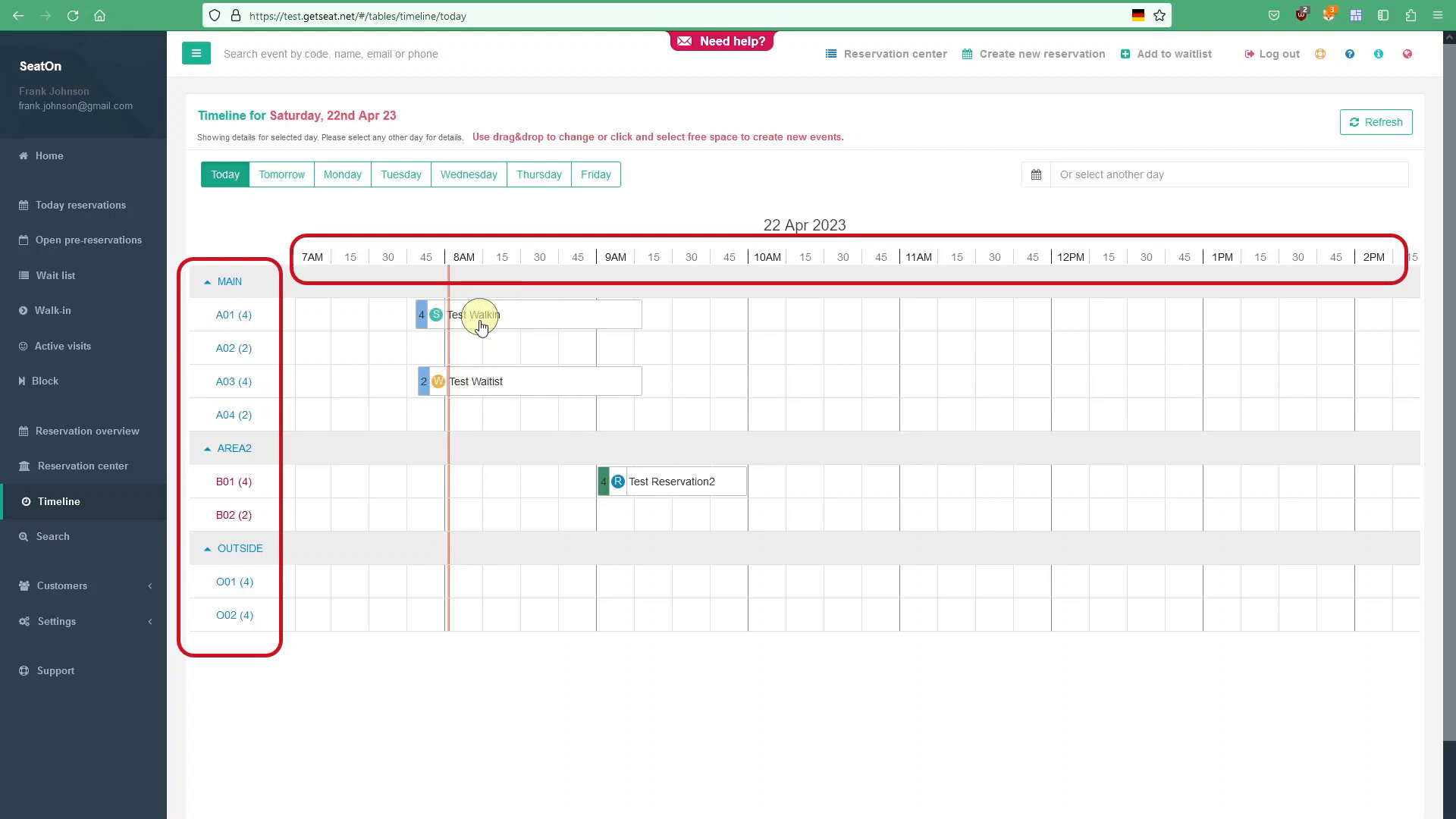
pyautogui.scroll(-2, 480, 326)
pyautogui.moveTo(720, 802); pyautogui.dragTo(1021, 807)
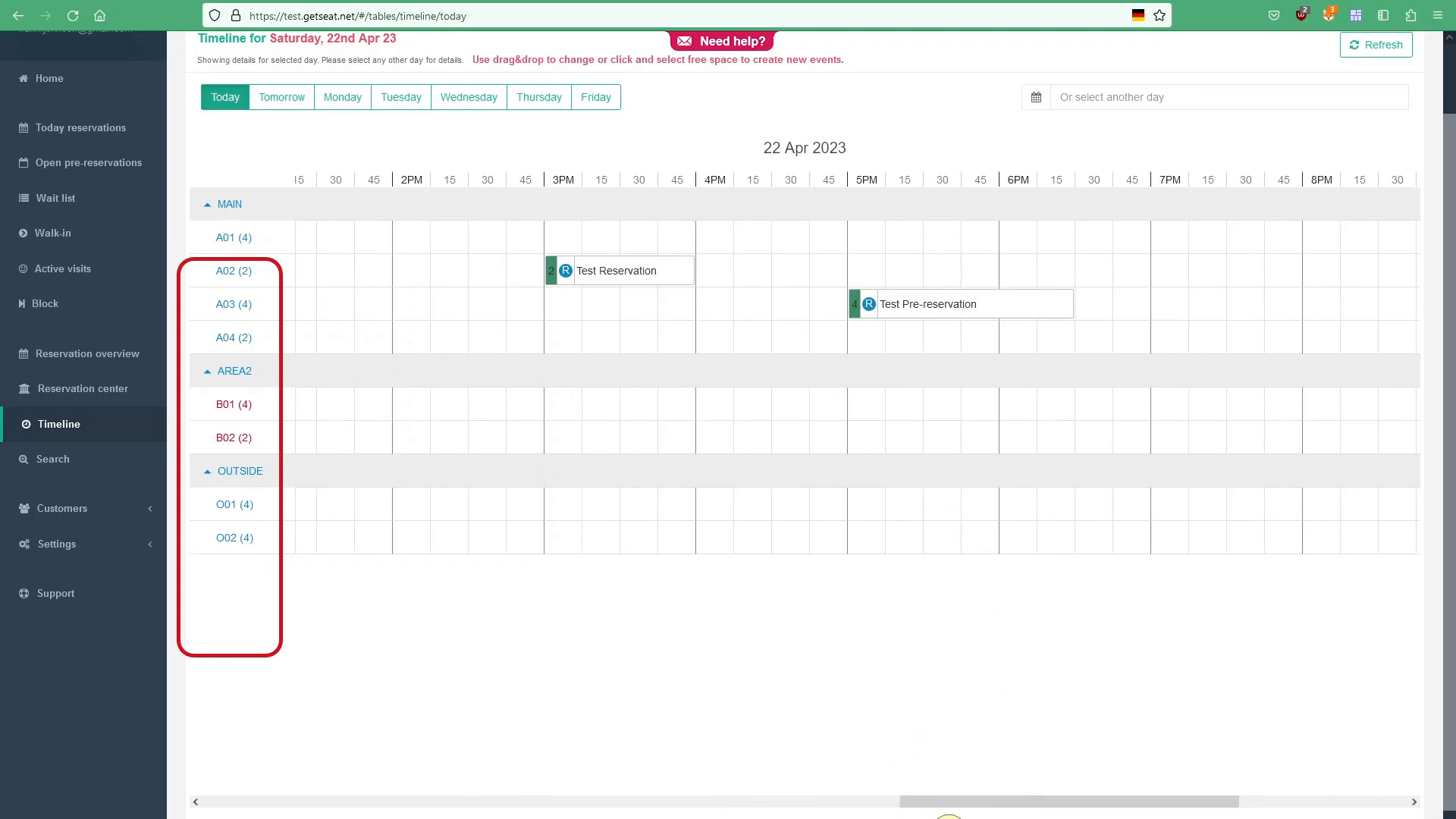
pyautogui.moveTo(954, 806); pyautogui.dragTo(806, 800)
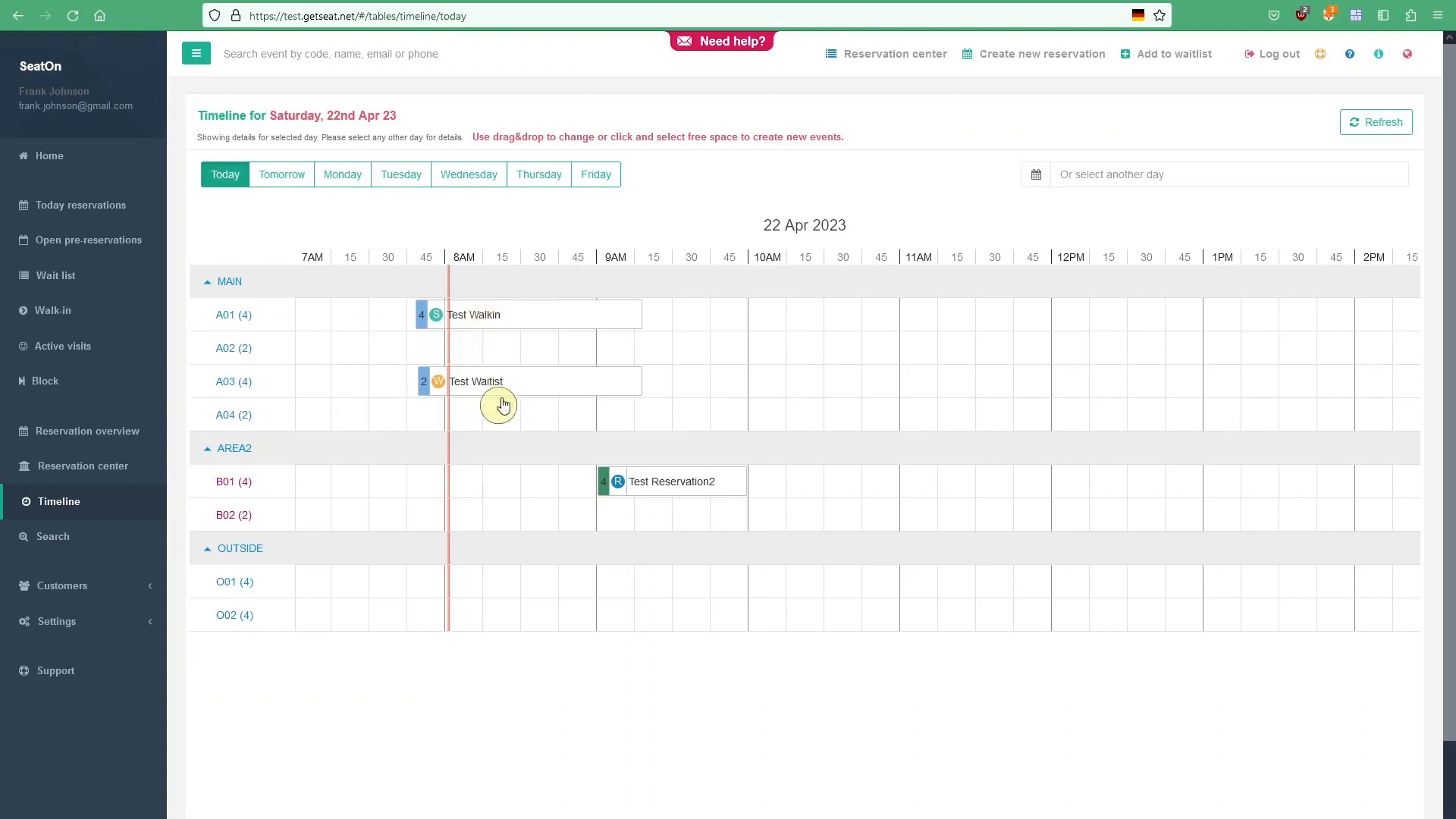
pyautogui.click(489, 317)
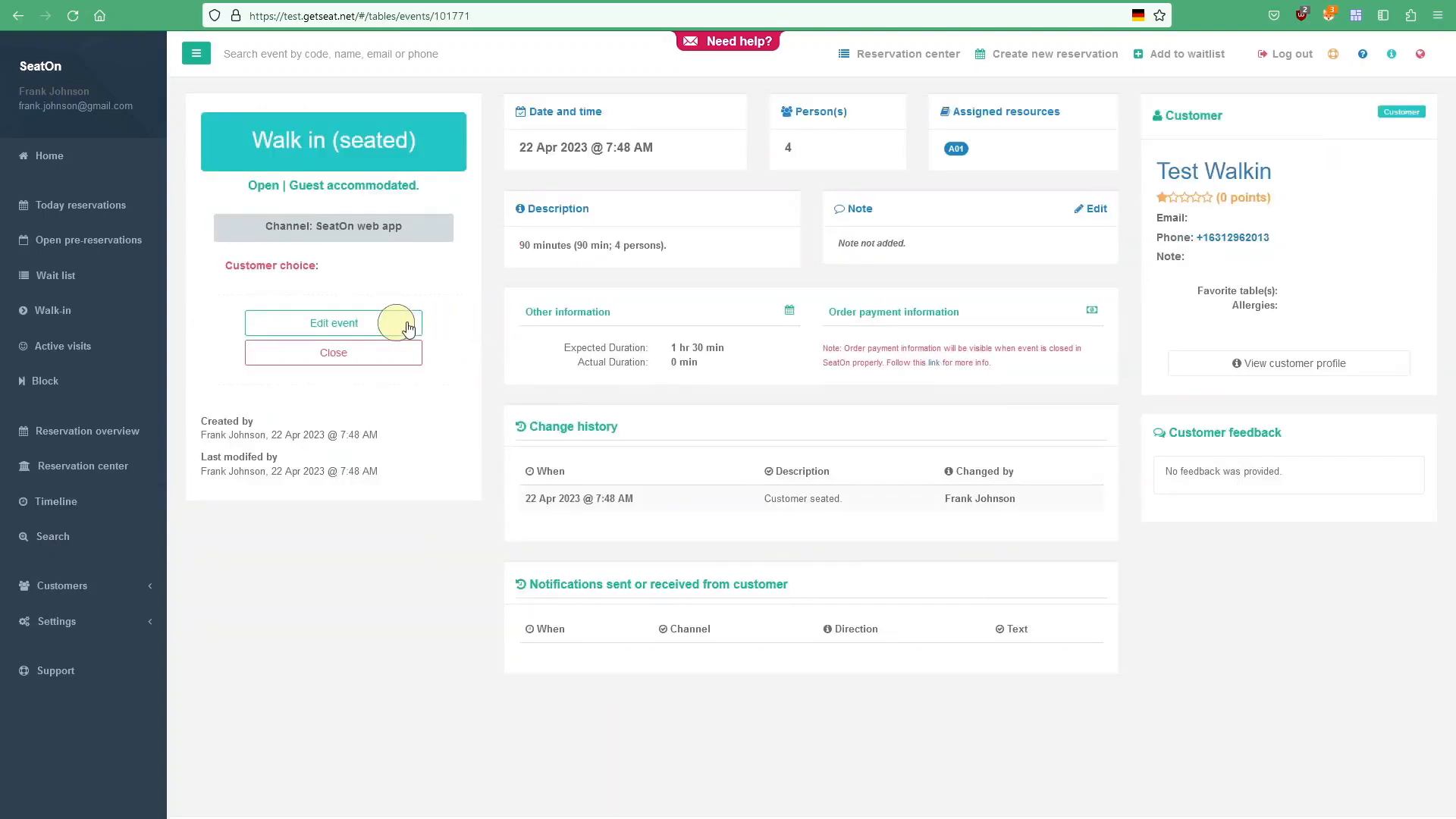
# Step: Release table A03 from the waitlisted visit, checking out with payment information and an amount of 100
pyautogui.click(58, 343)
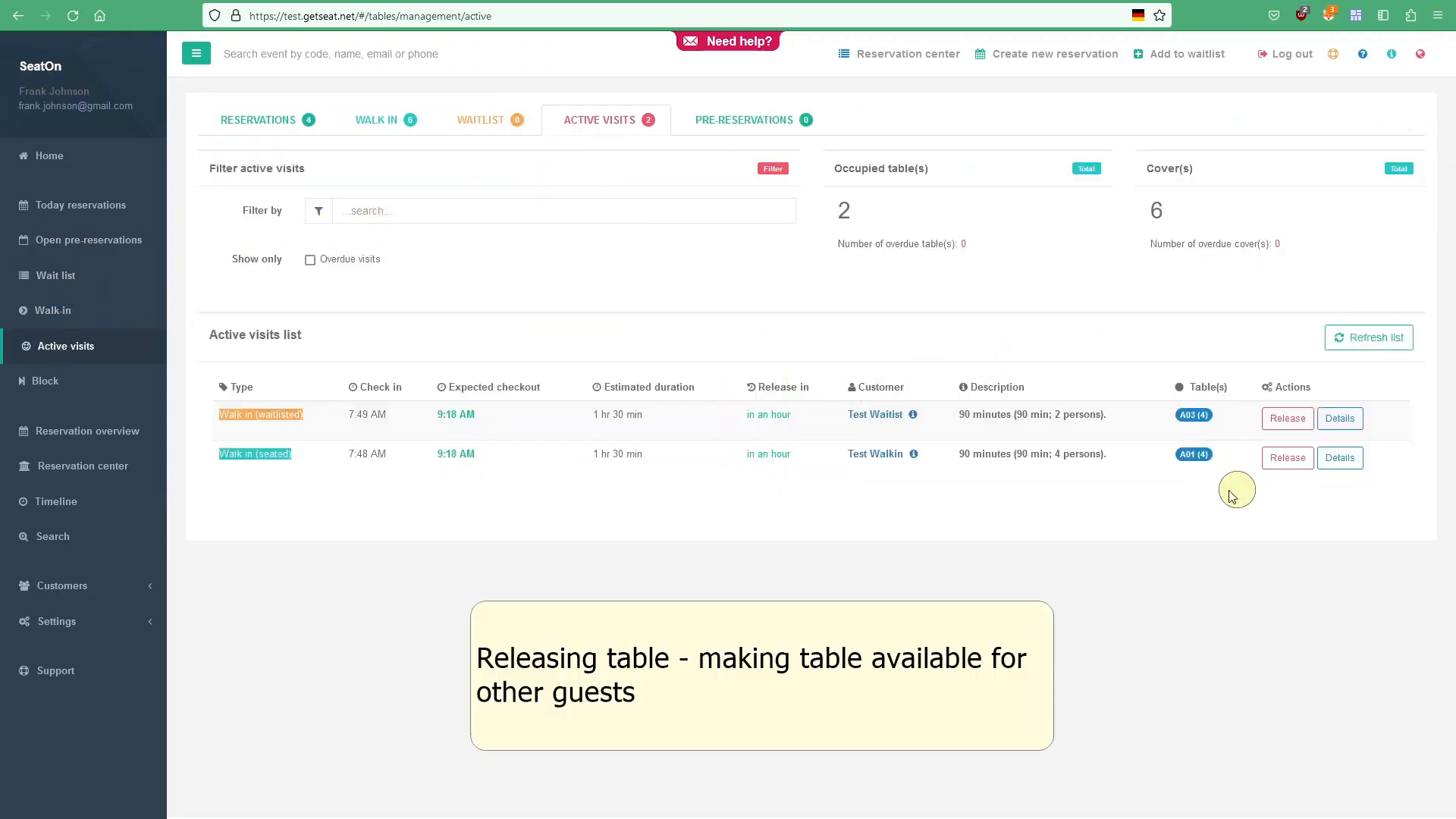
pyautogui.click(1283, 418)
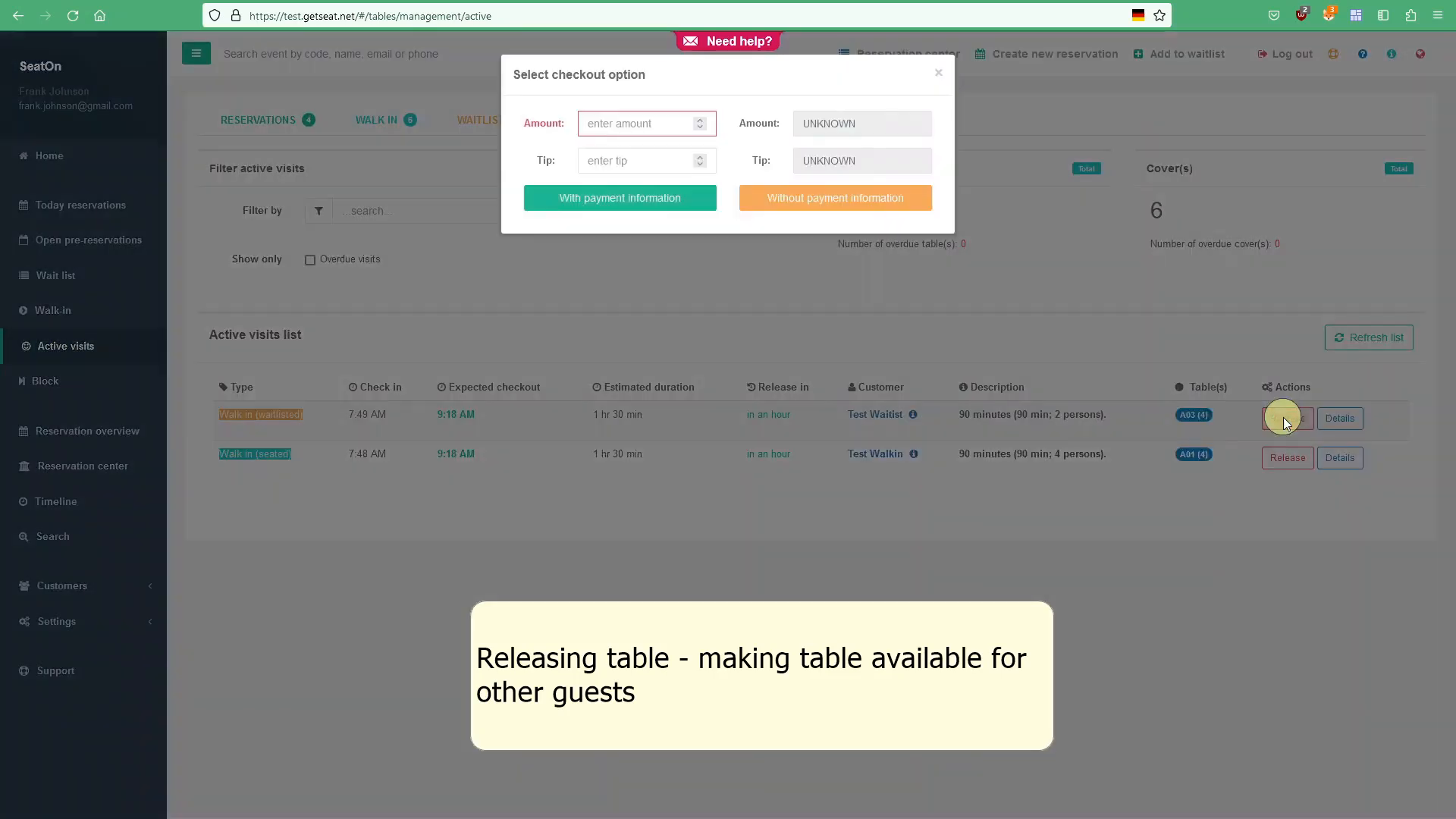
pyautogui.click(635, 122)
pyautogui.click(662, 162)
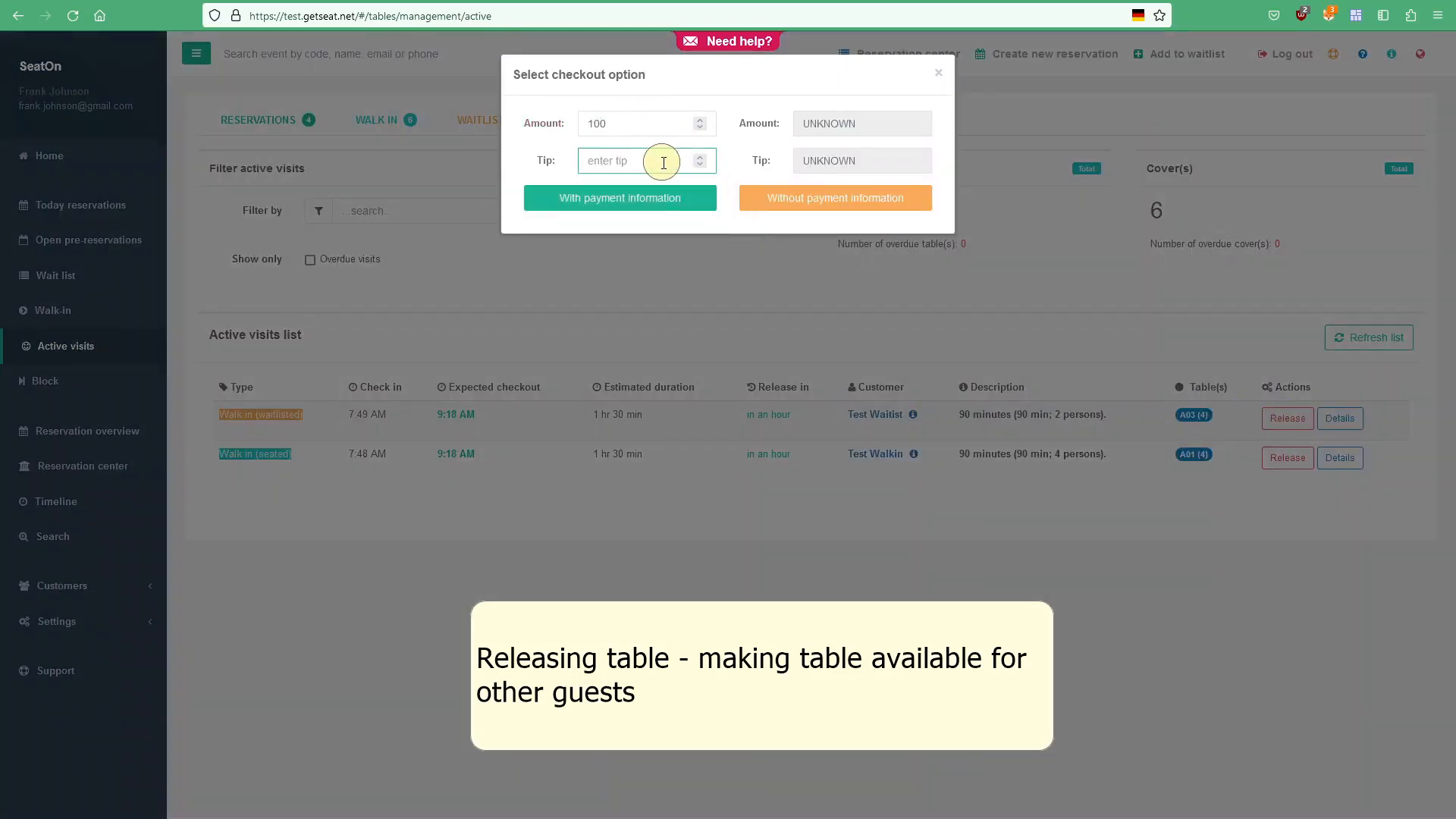
pyautogui.click(629, 207)
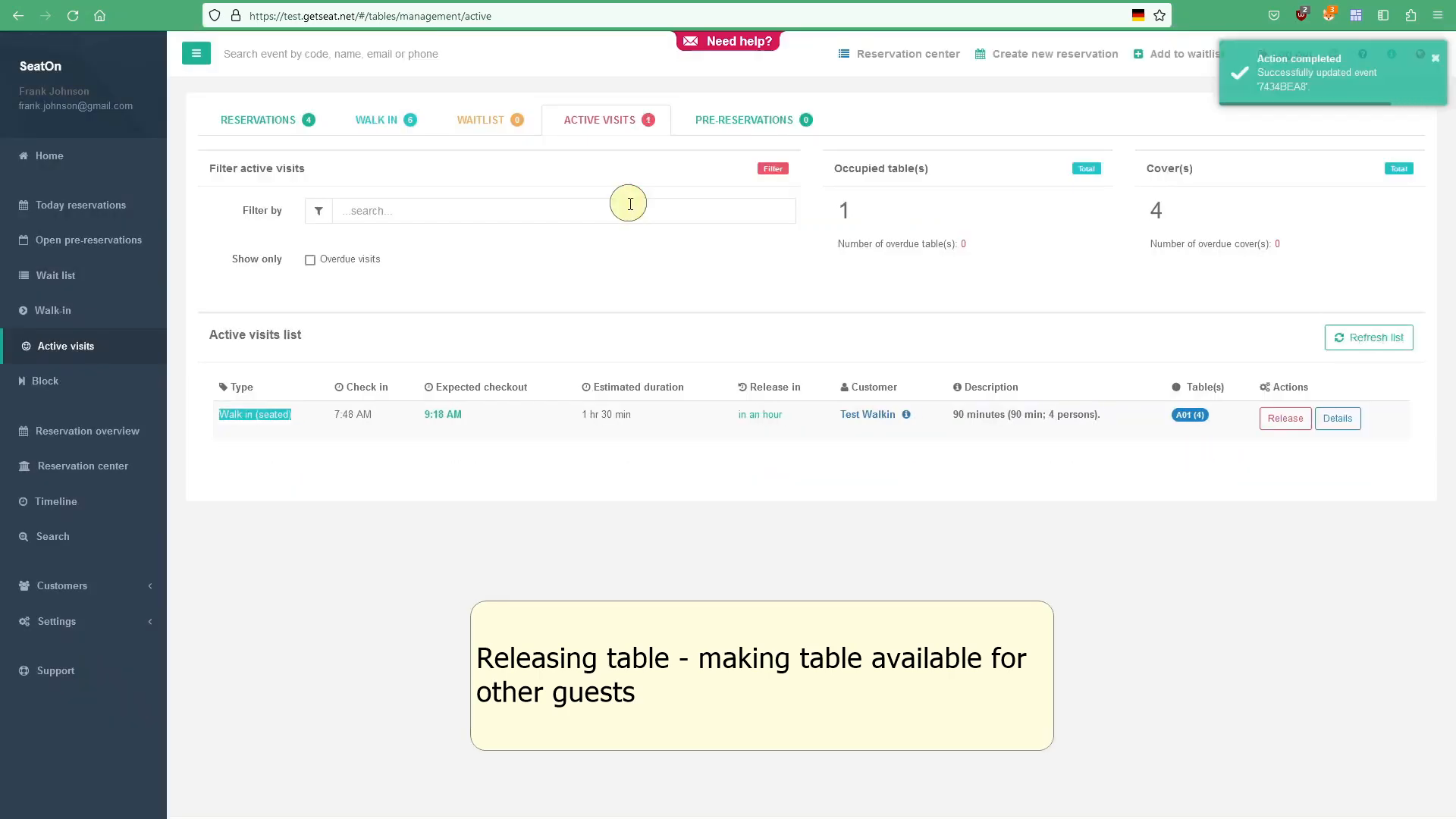
# Step: View today's timeline again to check the table bookings after the release of A03
pyautogui.click(92, 499)
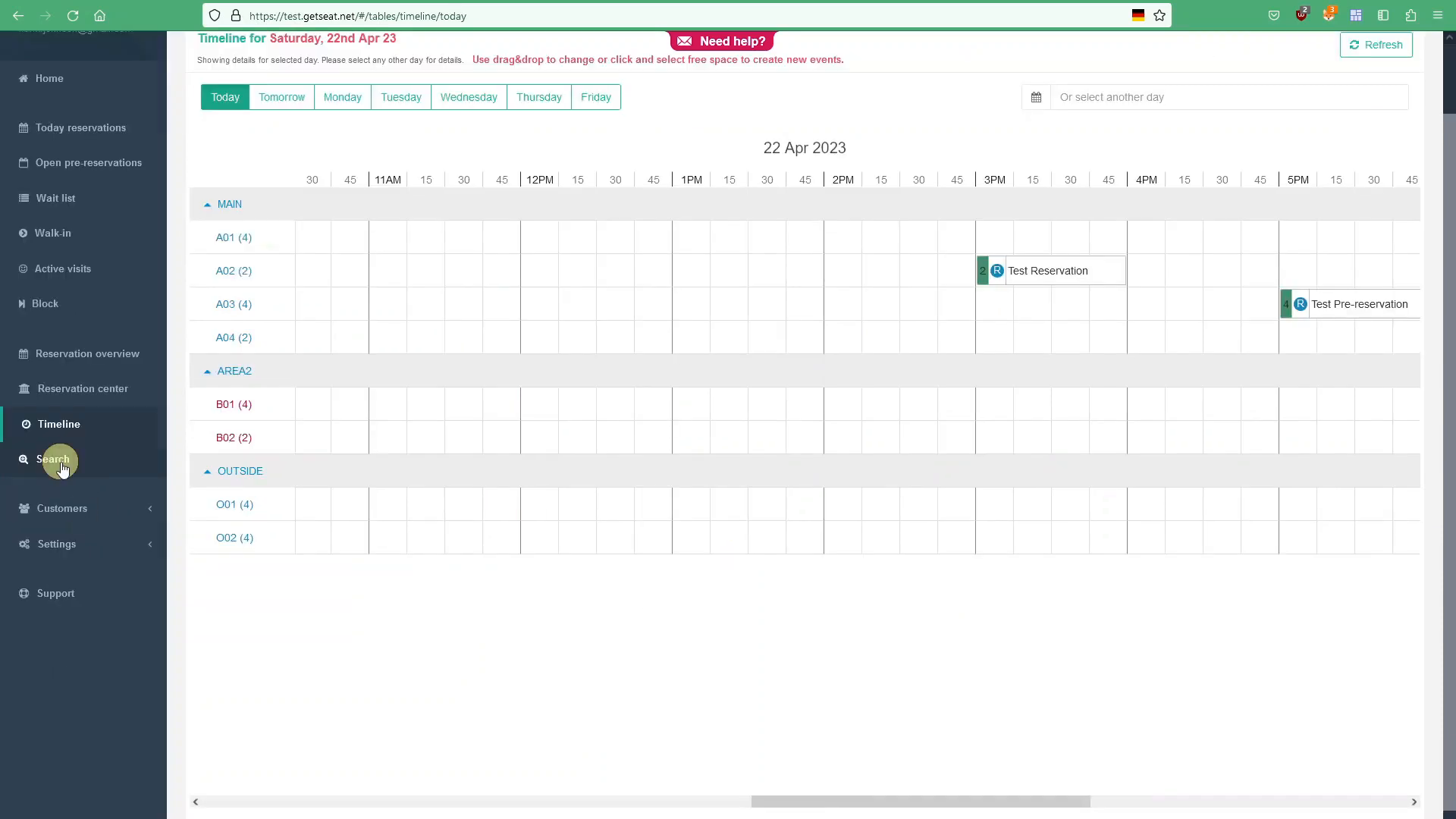
# Step: List all of today's events in the event search
pyautogui.click(57, 536)
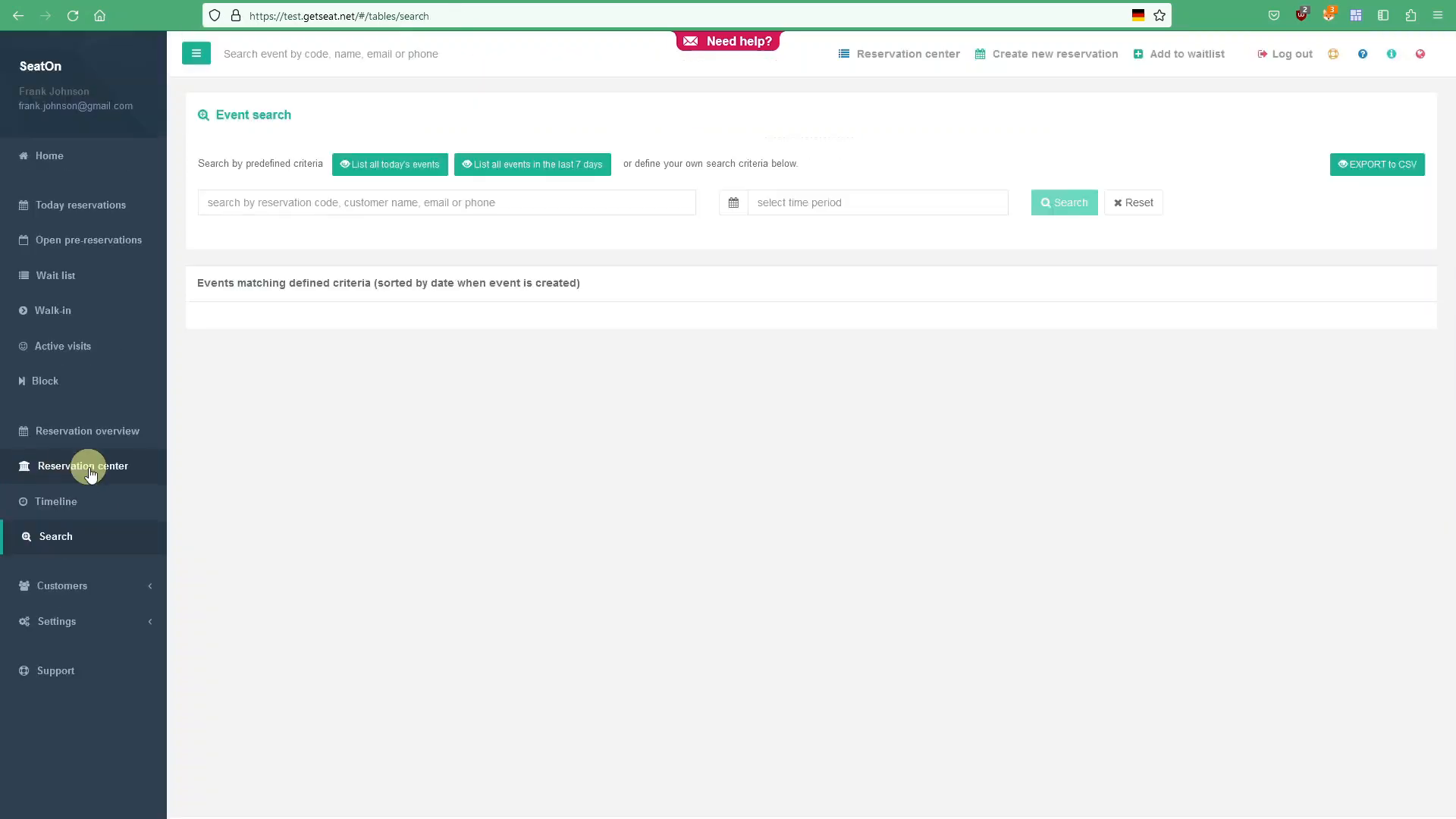
pyautogui.click(407, 157)
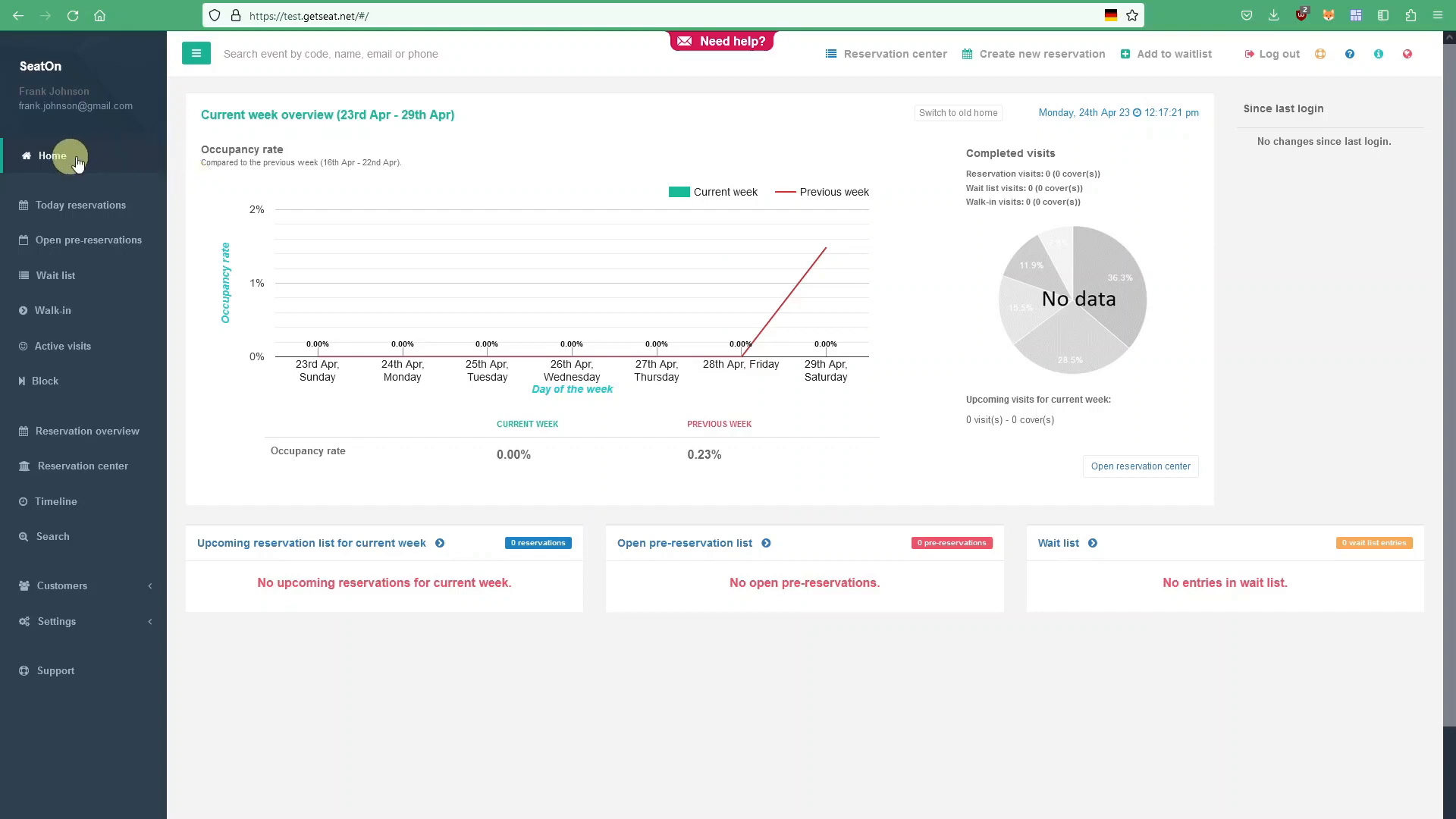
# Step: Review the reservation notification messages in the notification settings, from the verification message through to the thank you email
pyautogui.click(146, 616)
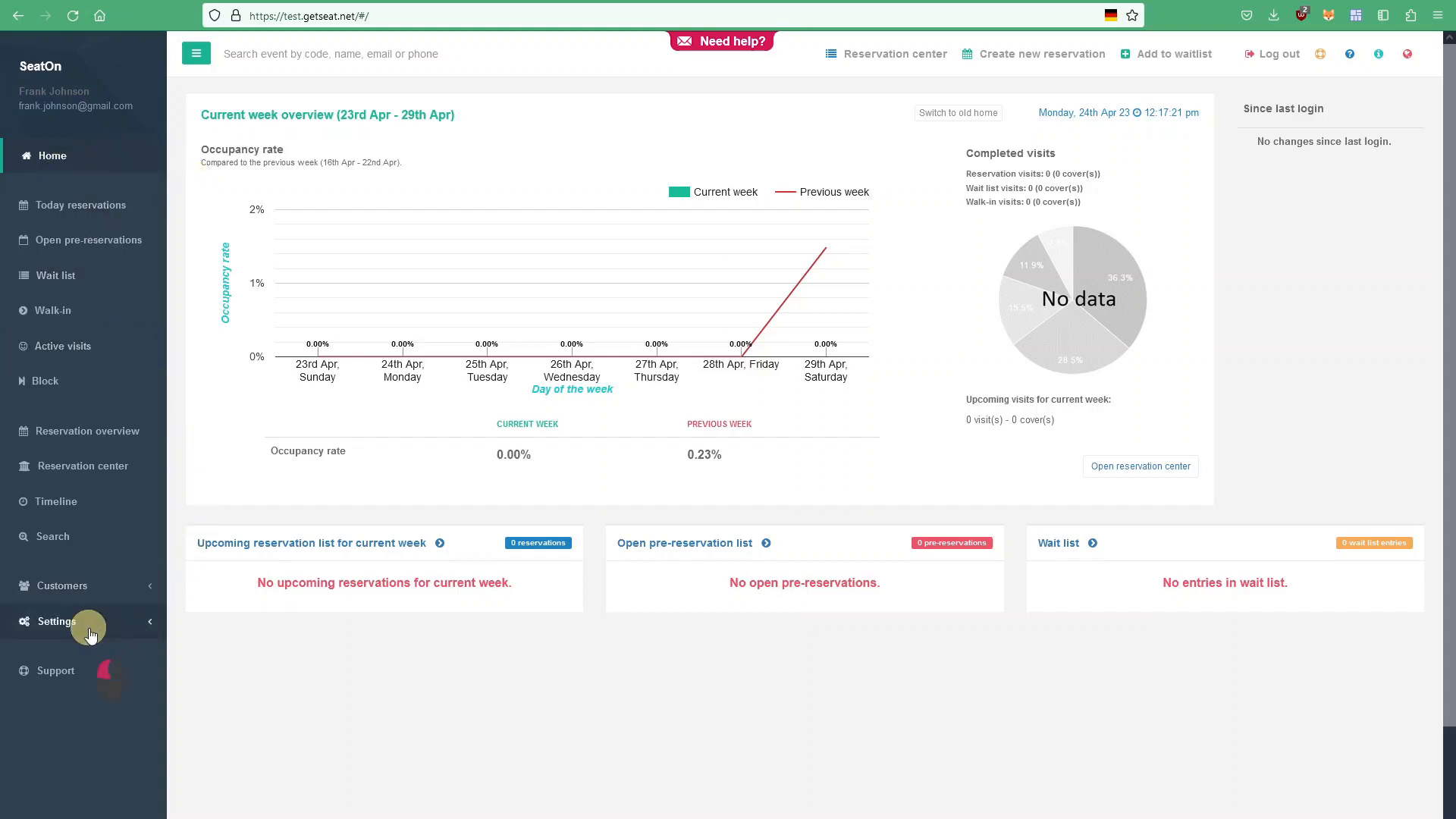
pyautogui.scroll(-2, 123, 549)
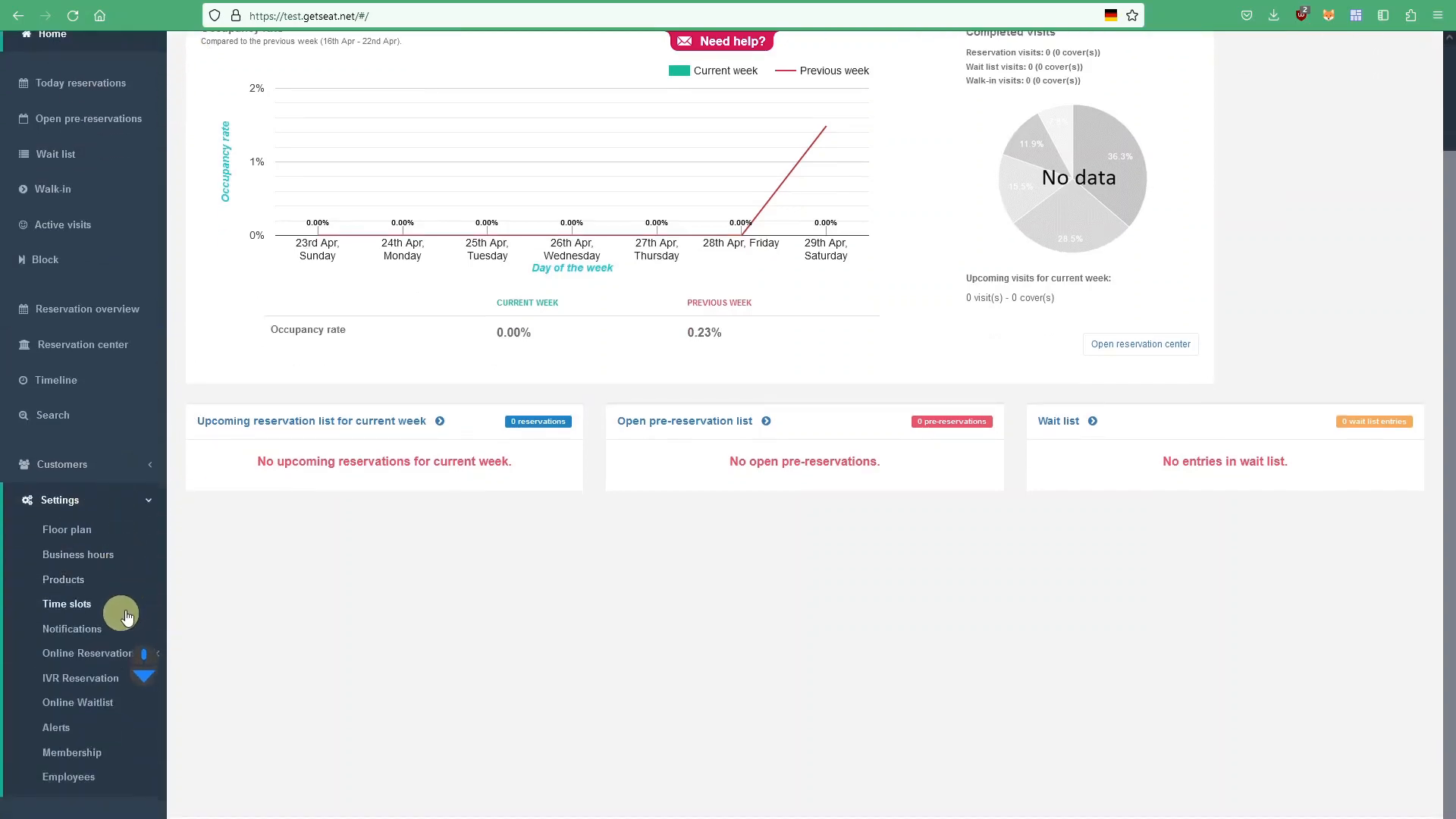
pyautogui.click(85, 631)
pyautogui.scroll(5, 235, 421)
pyautogui.scroll(15, 233, 438)
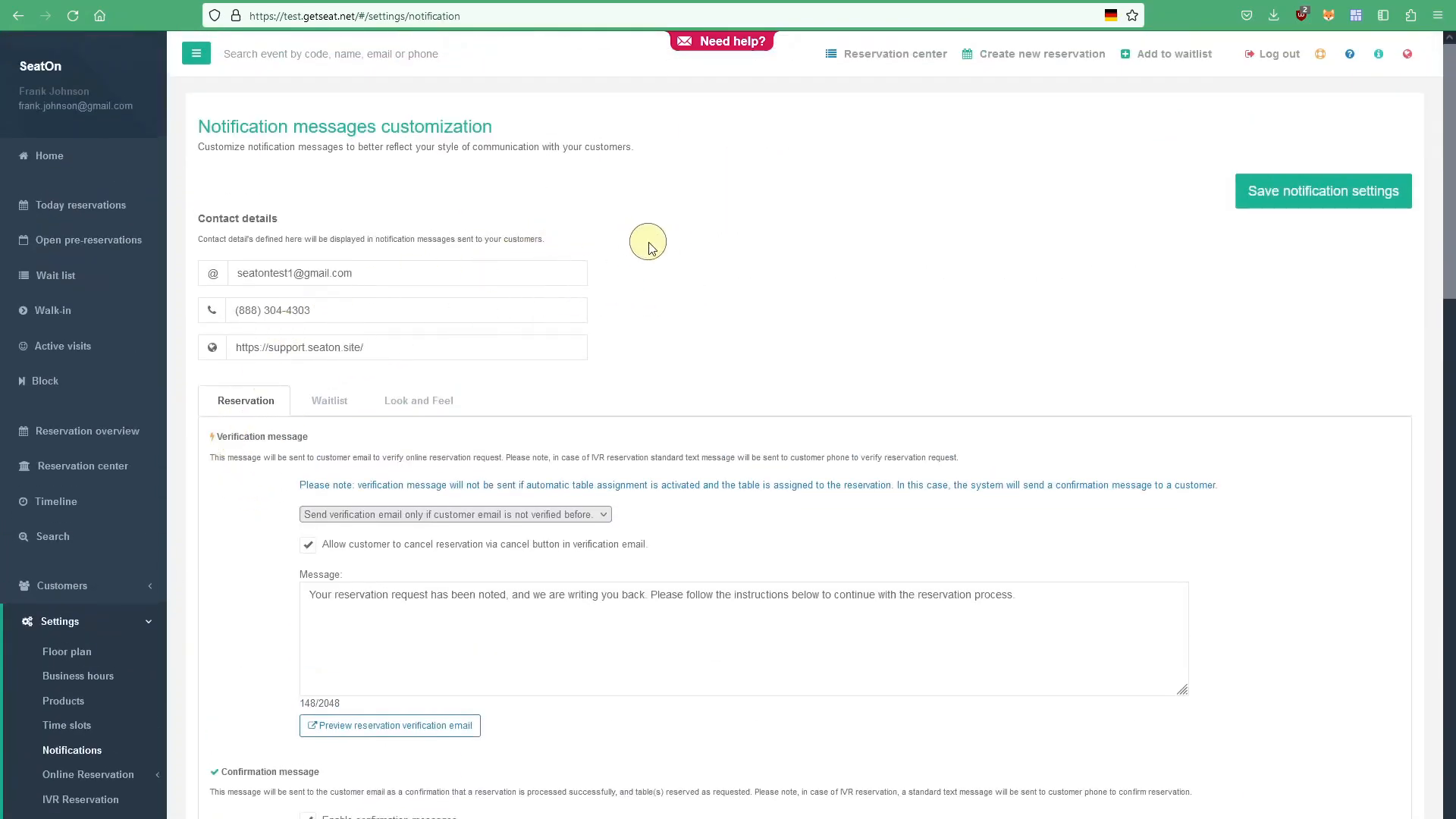
pyautogui.scroll(-2, 781, 223)
pyautogui.scroll(-3, 780, 226)
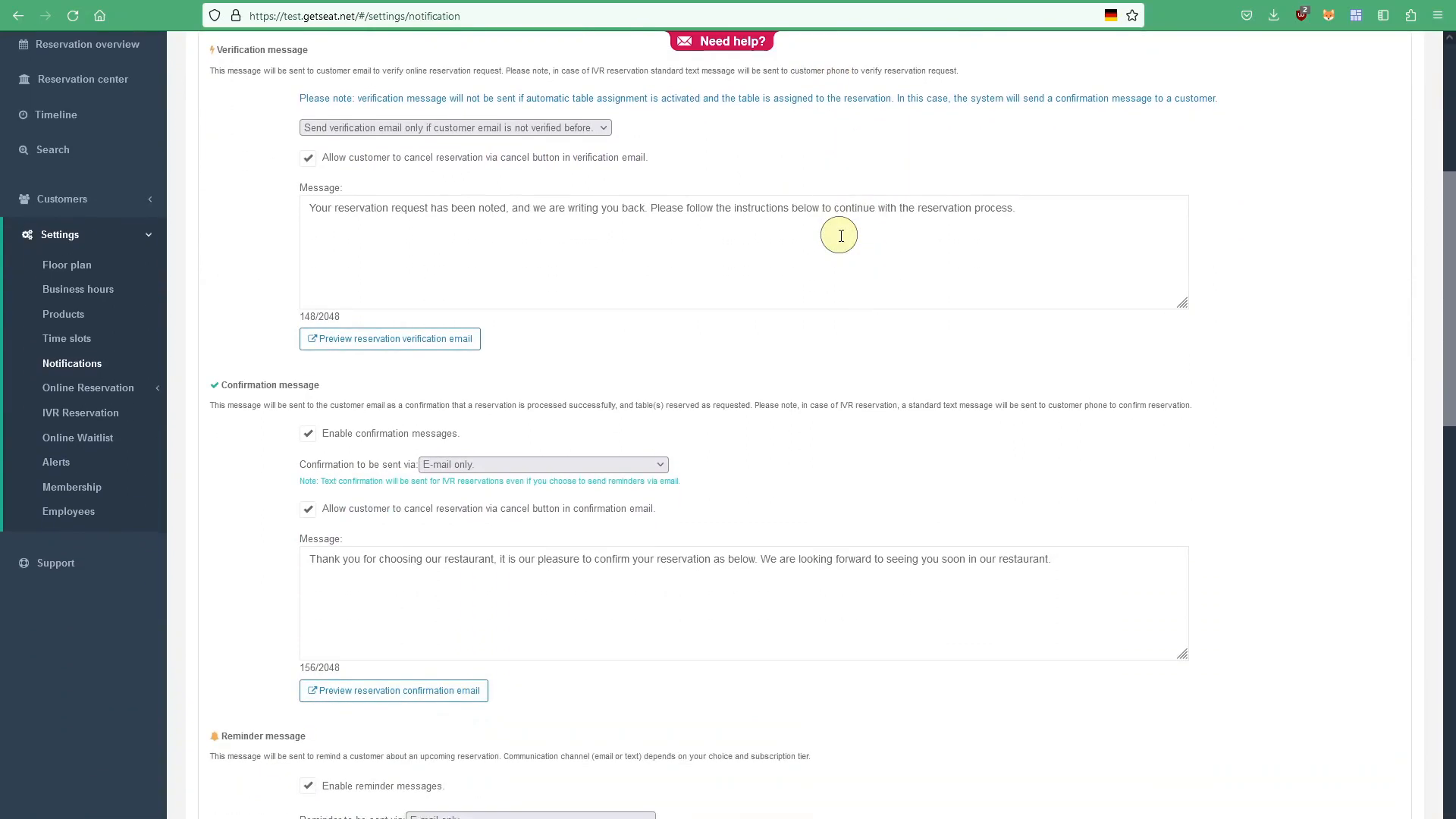
pyautogui.scroll(-4, 845, 242)
pyautogui.scroll(-6, 855, 262)
pyautogui.scroll(-6, 854, 262)
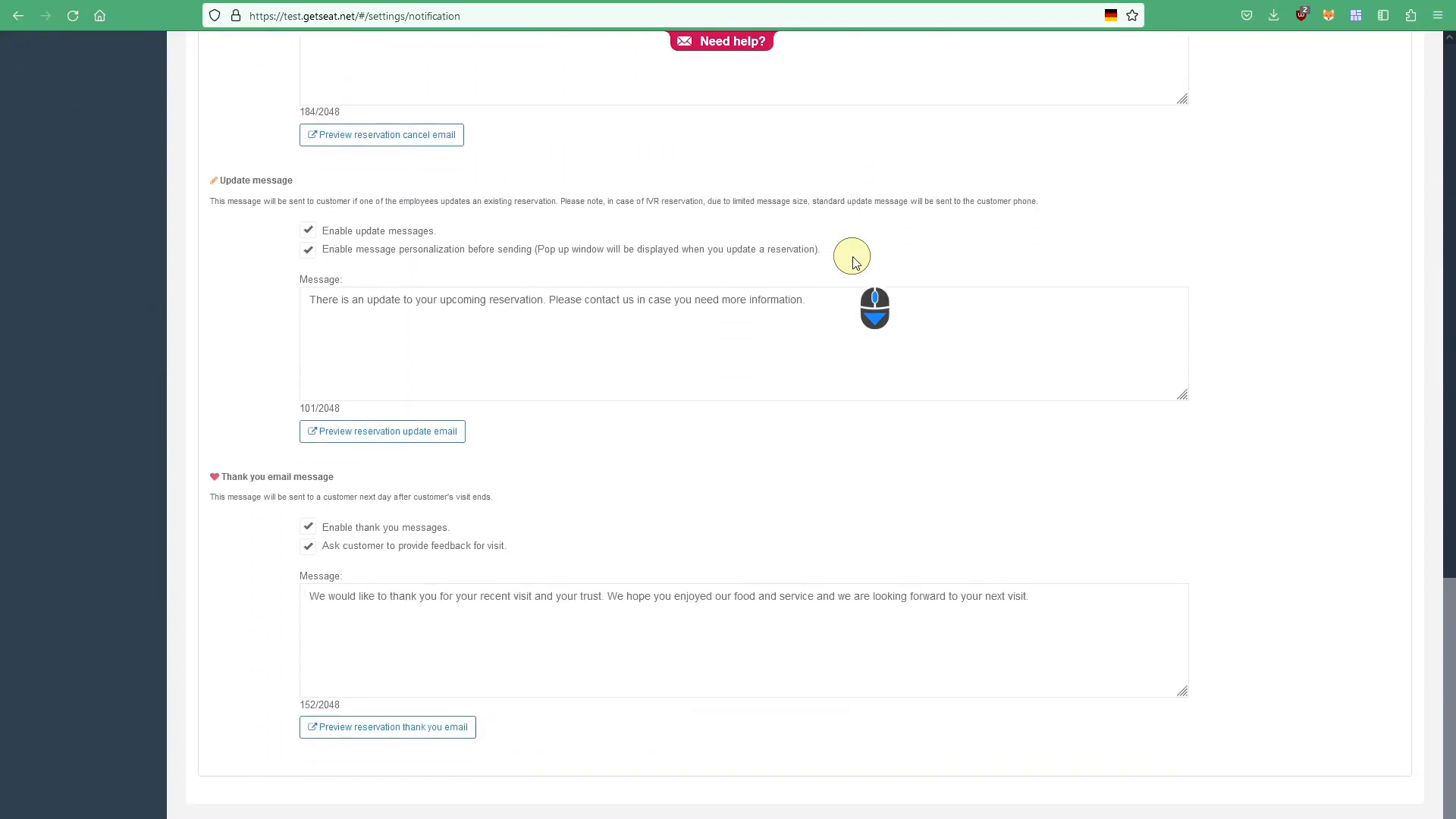
pyautogui.scroll(8, 830, 394)
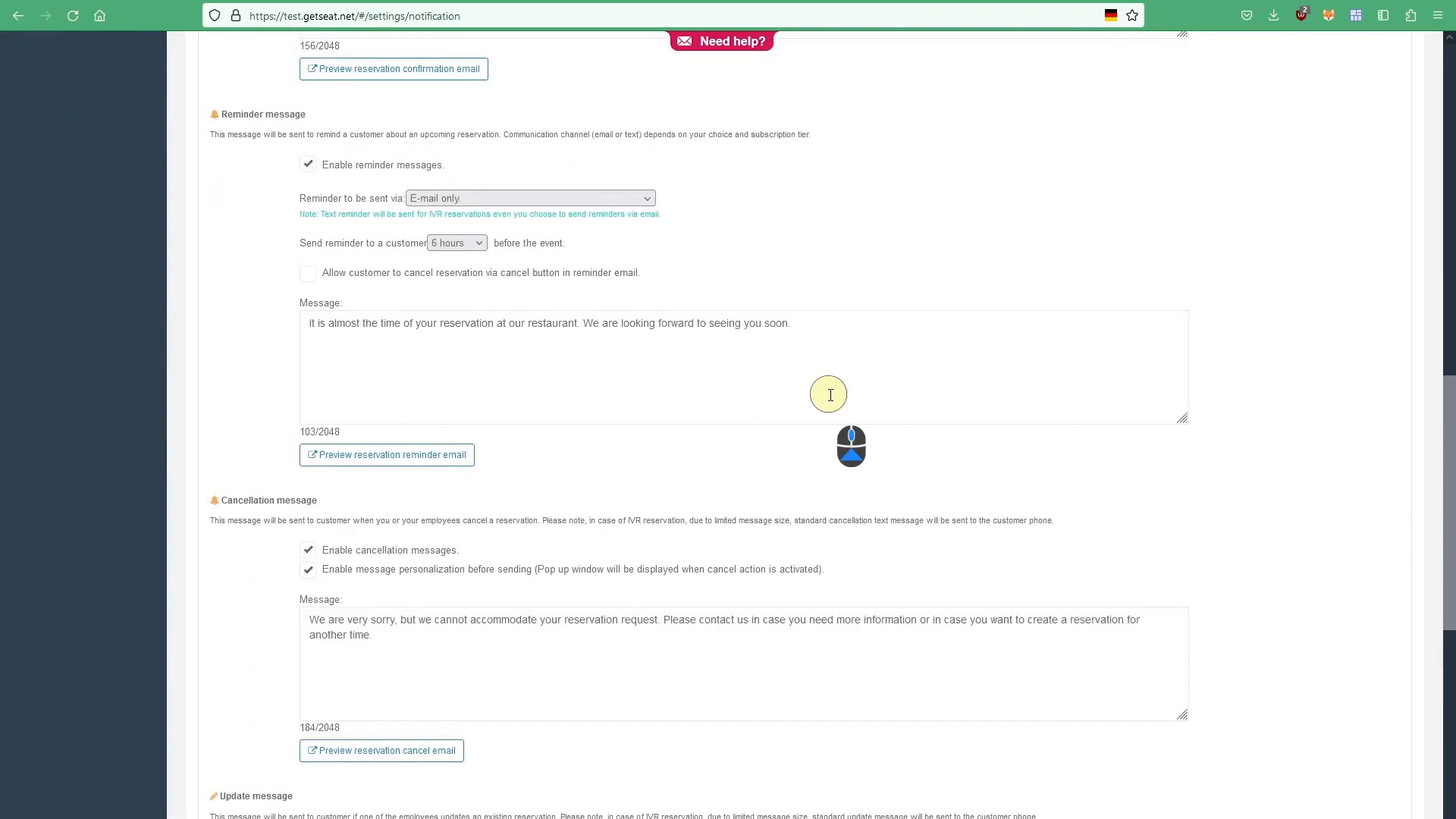
pyautogui.scroll(15, 830, 395)
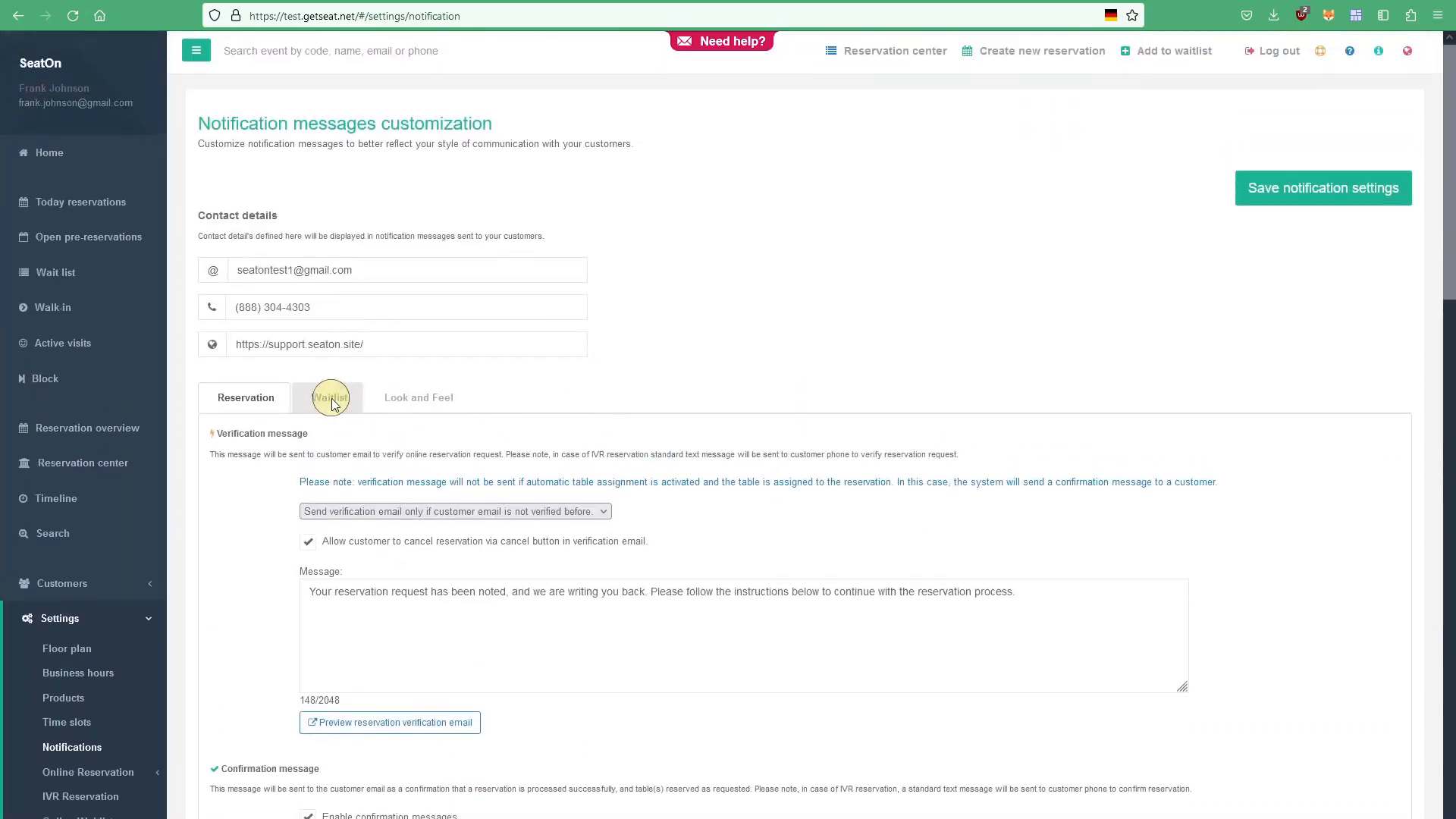
# Step: Review the waitlist notification messages for being added, table availability and the thank you email
pyautogui.click(330, 399)
pyautogui.scroll(-1, 653, 384)
pyautogui.scroll(-2, 766, 373)
pyautogui.scroll(-3, 762, 369)
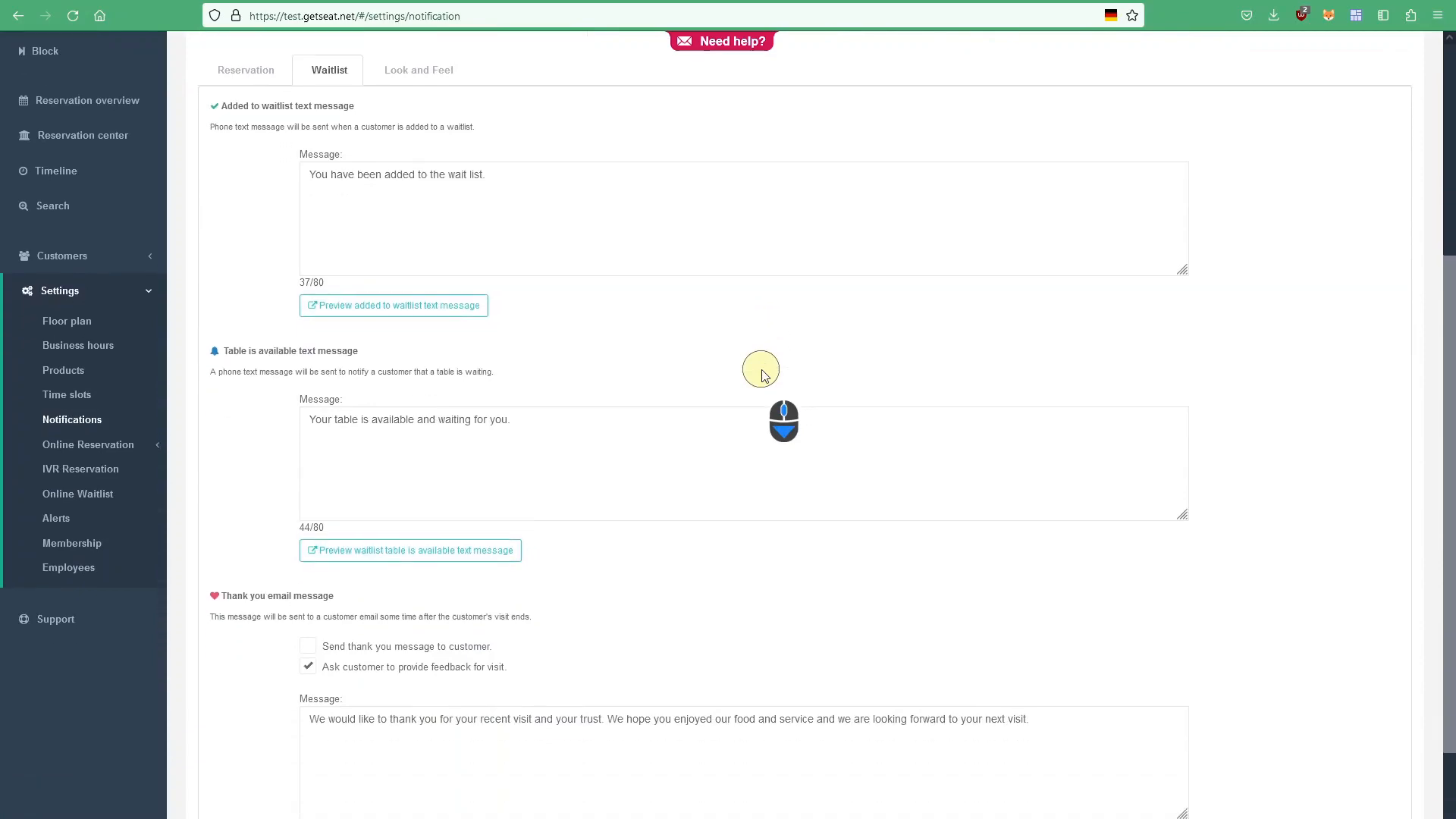
pyautogui.scroll(6, 763, 370)
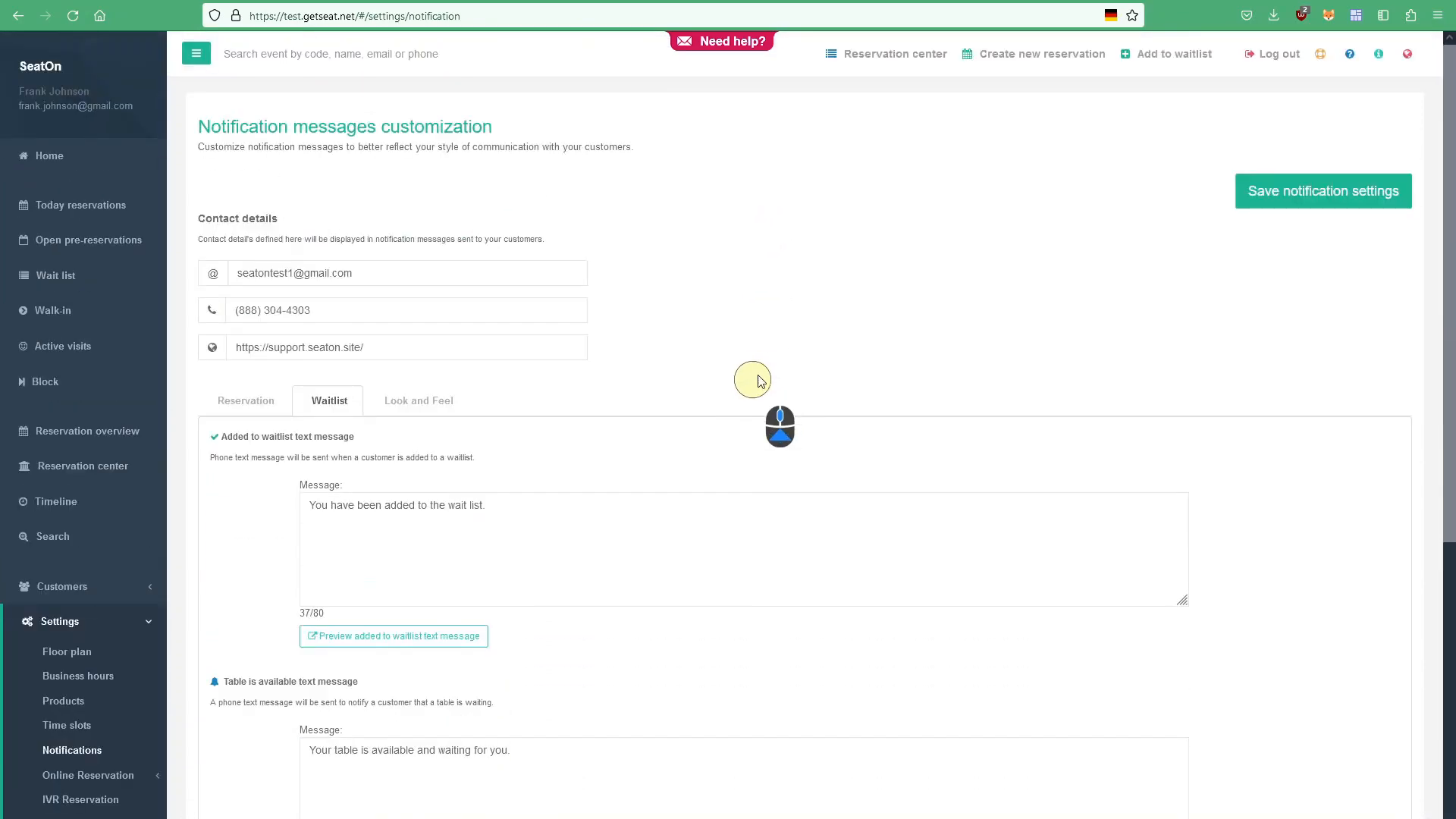
# Step: Examine the look and feel options for the notification emails' header, body and images
pyautogui.click(423, 400)
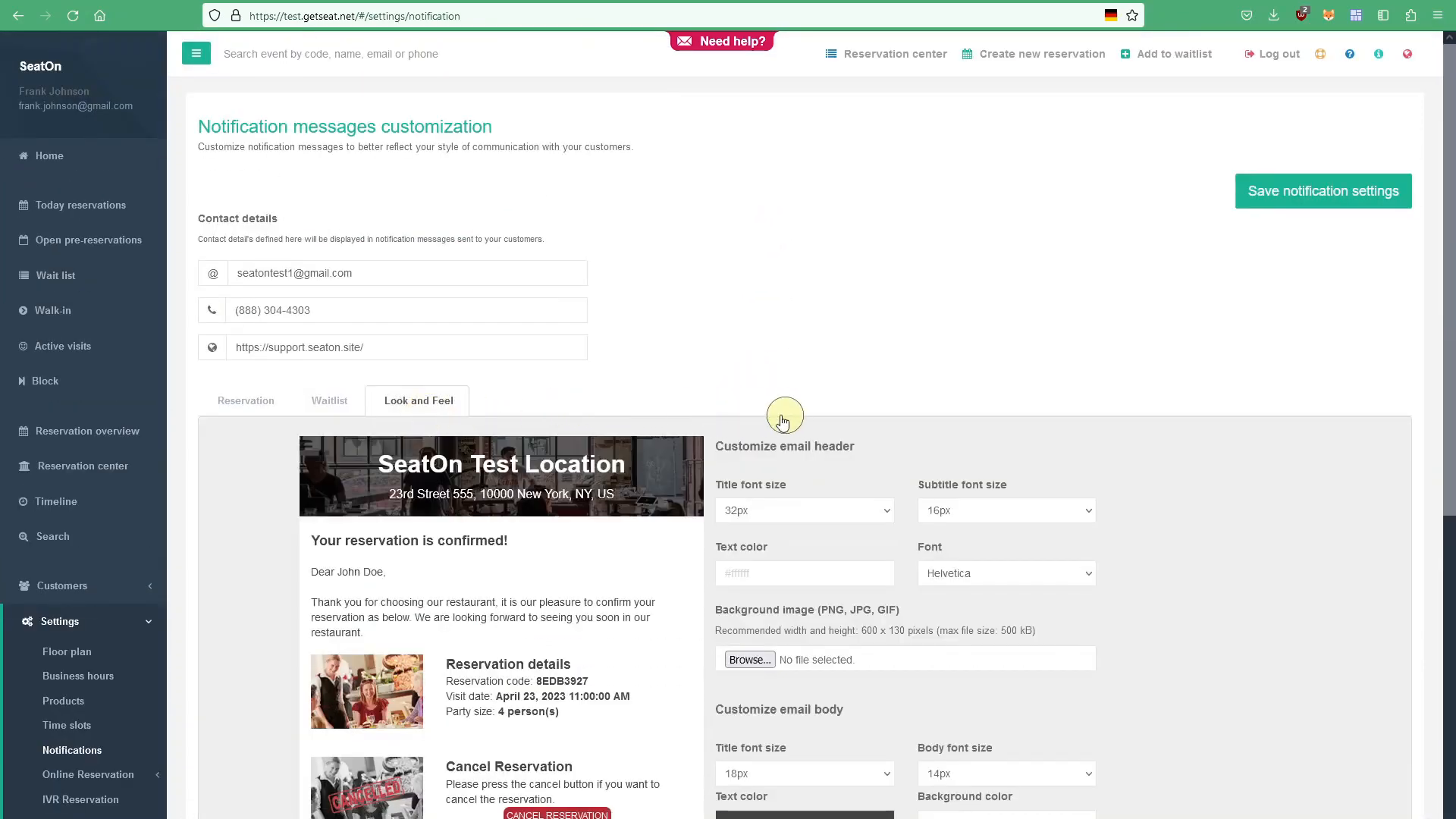
pyautogui.scroll(-6, 775, 422)
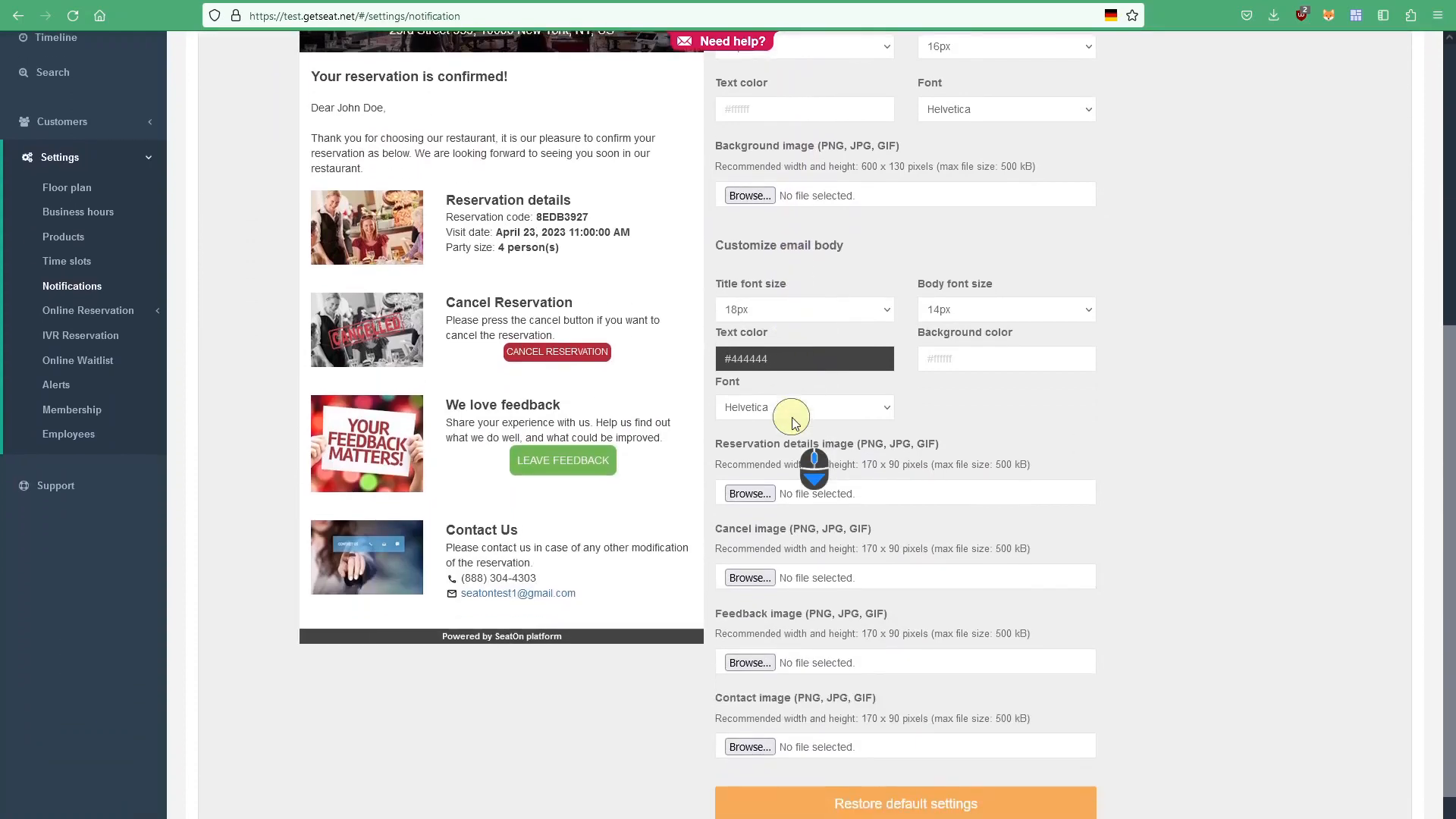
pyautogui.scroll(-1, 790, 415)
pyautogui.scroll(6, 871, 462)
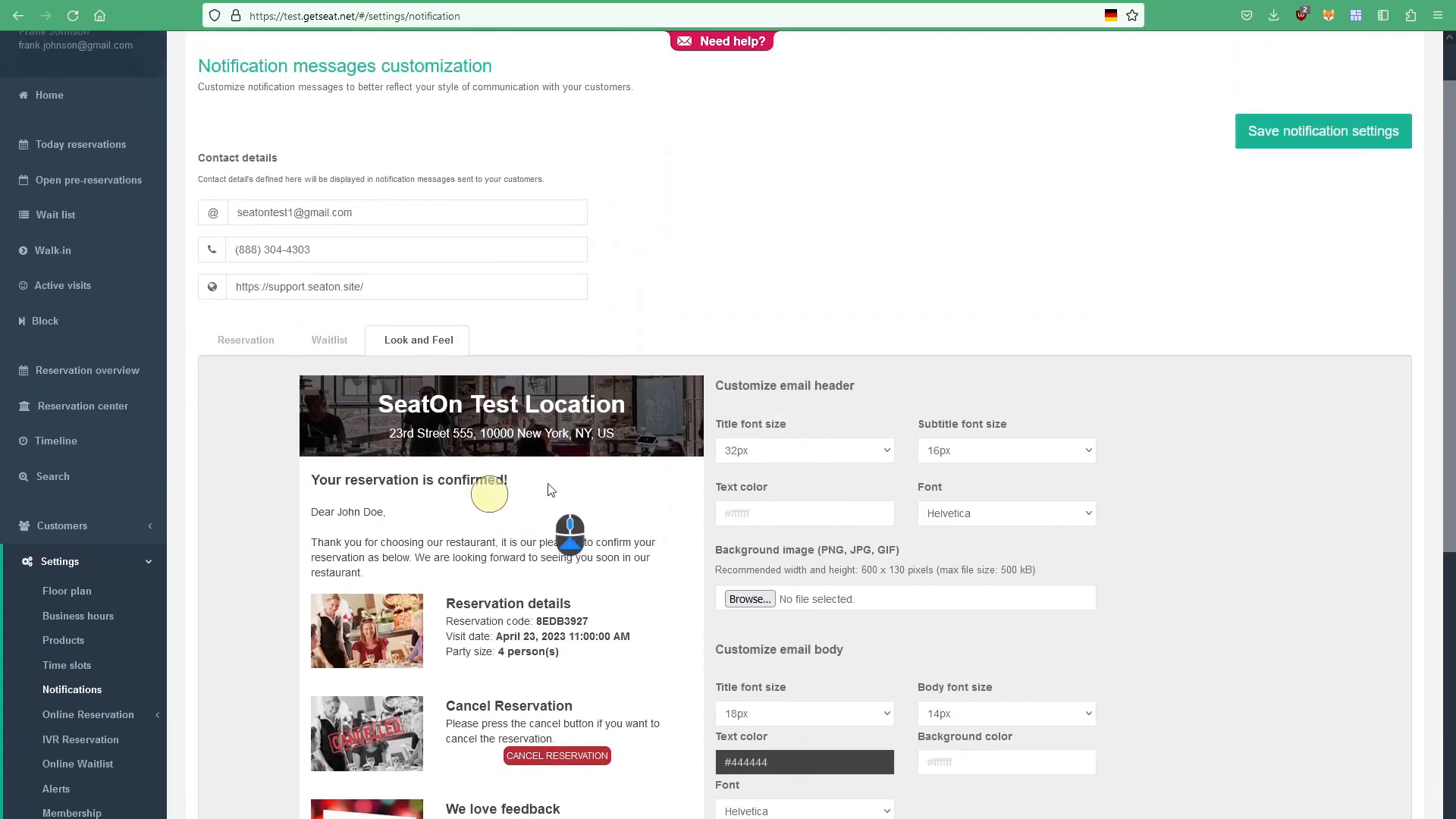
# Step: Review the settings for reservation, waitlist and feedback alerts
pyautogui.click(98, 789)
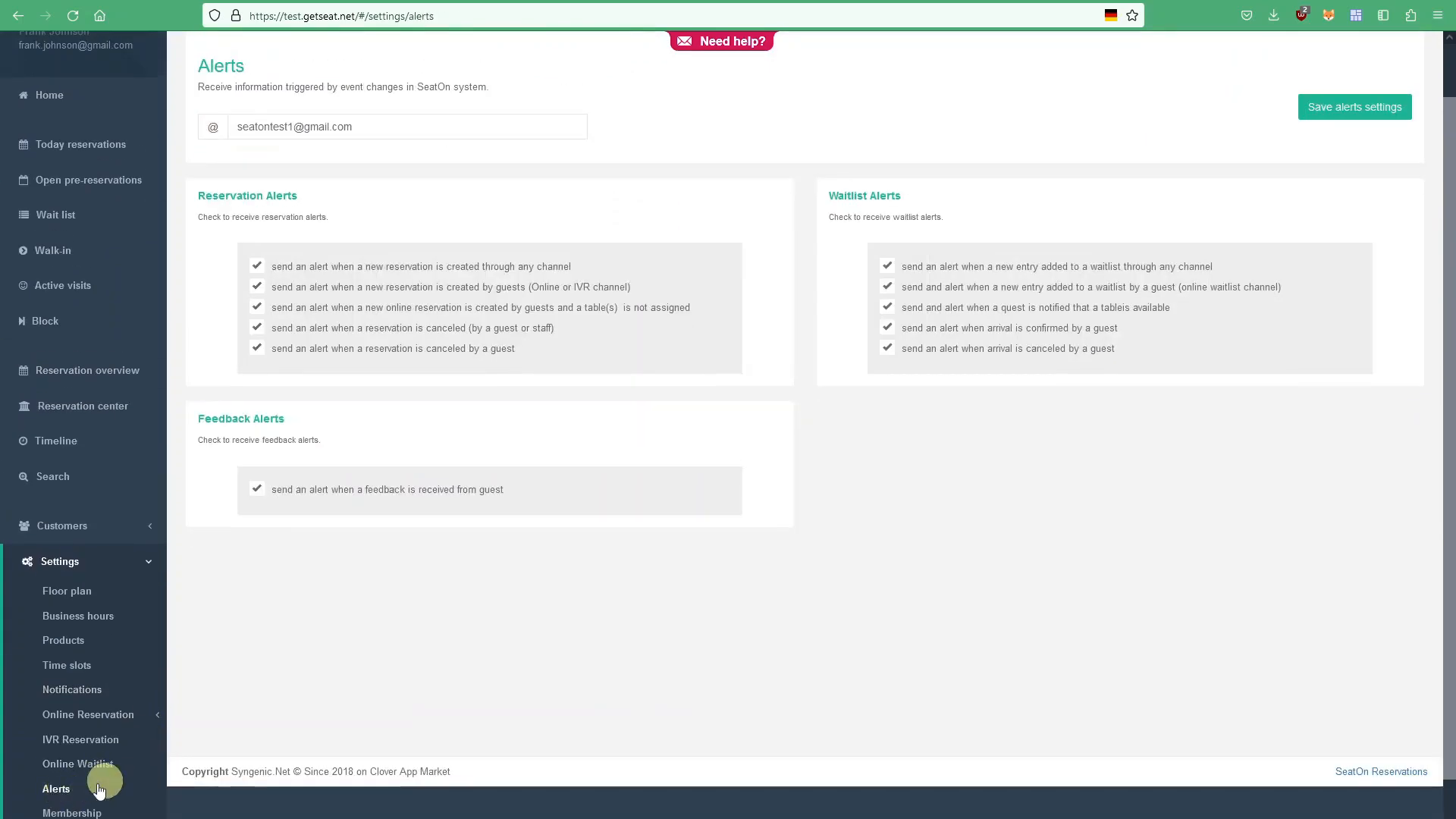
pyautogui.scroll(1, 293, 595)
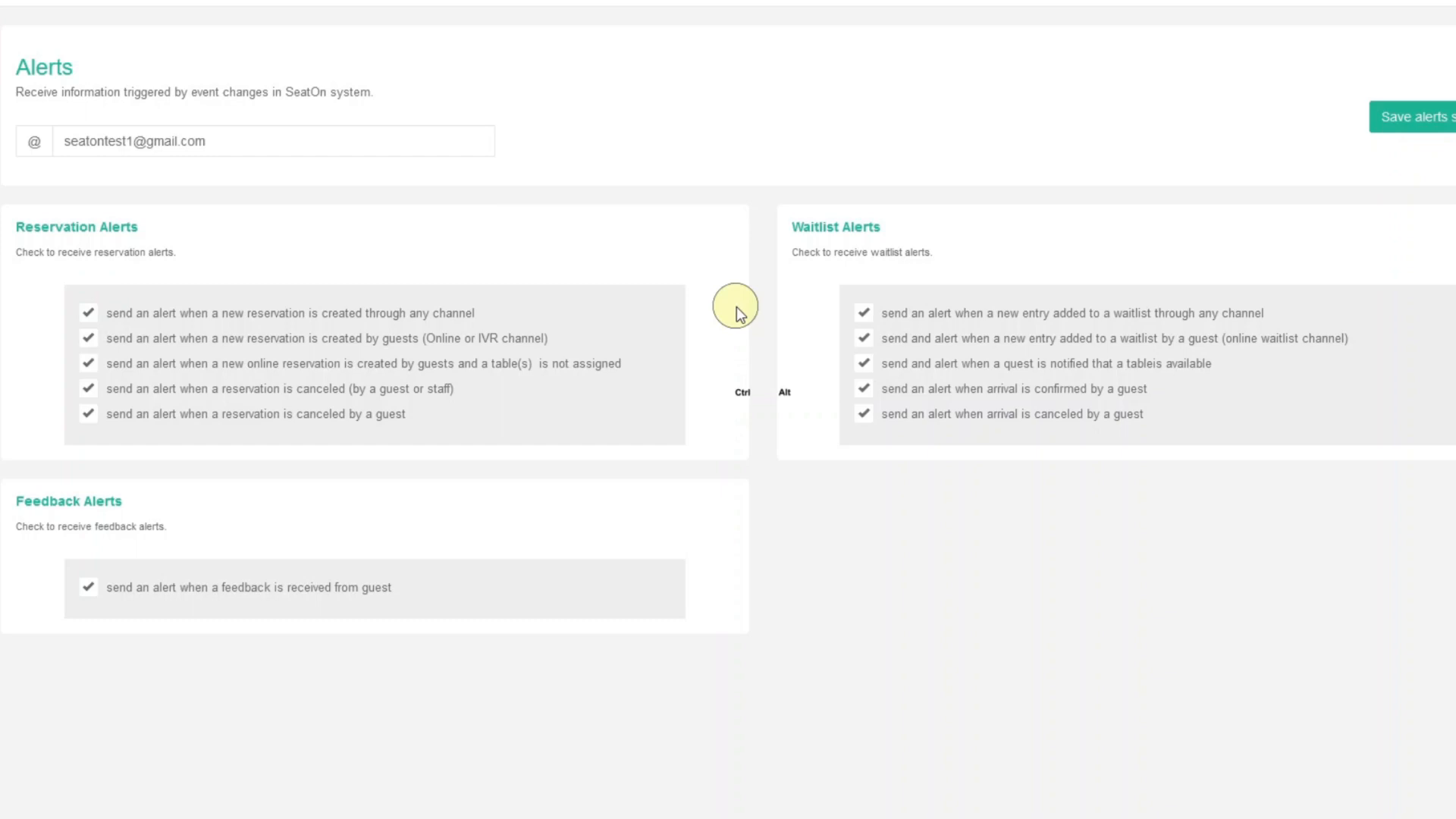
# Step: Switch to the Gmail inbox and read the 1:46 PM reservation confirmation email, returning to the inbox
pyautogui.hotkey('alt', 'Tab')
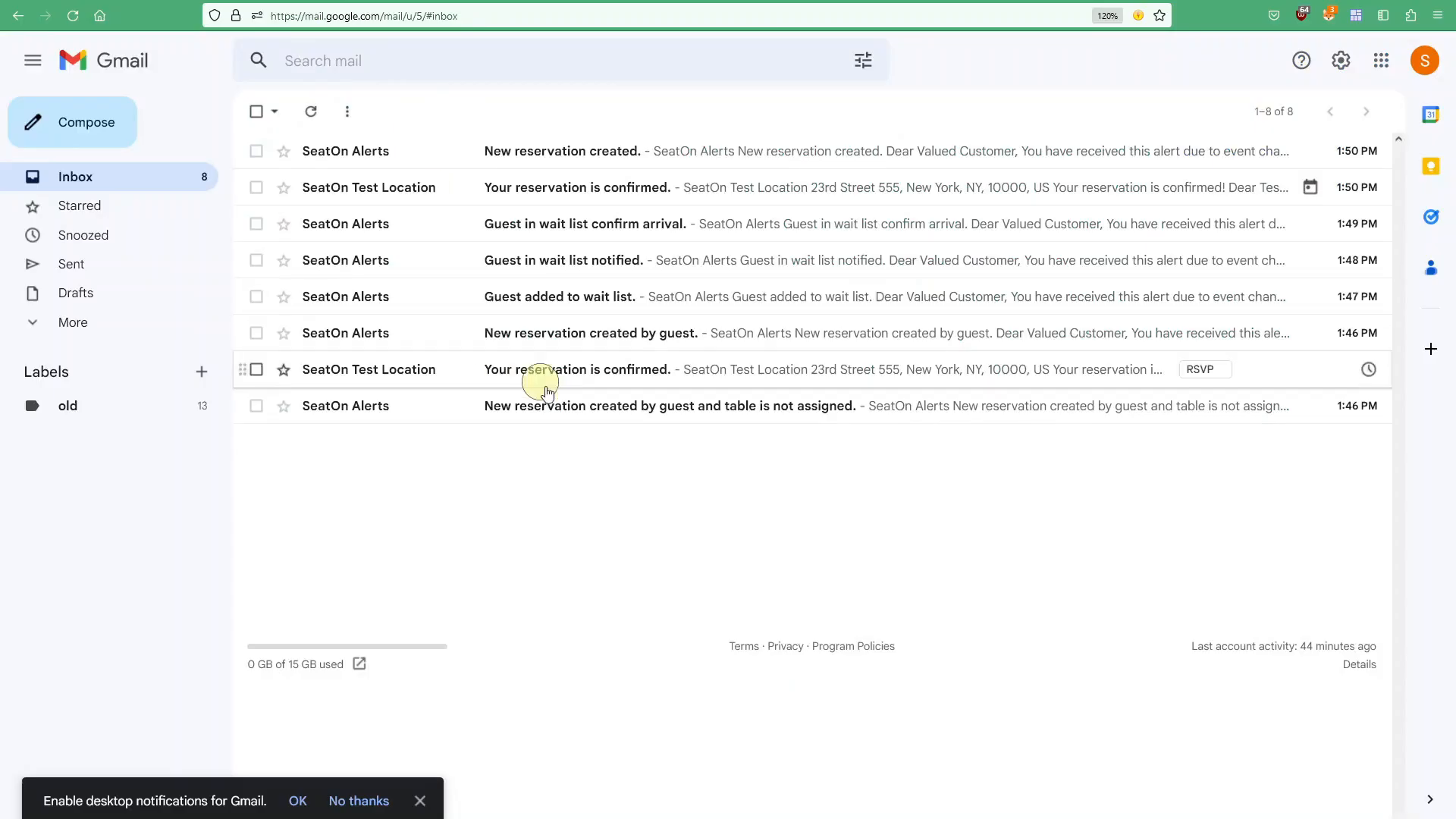
pyautogui.click(540, 377)
pyautogui.scroll(-10, 508, 304)
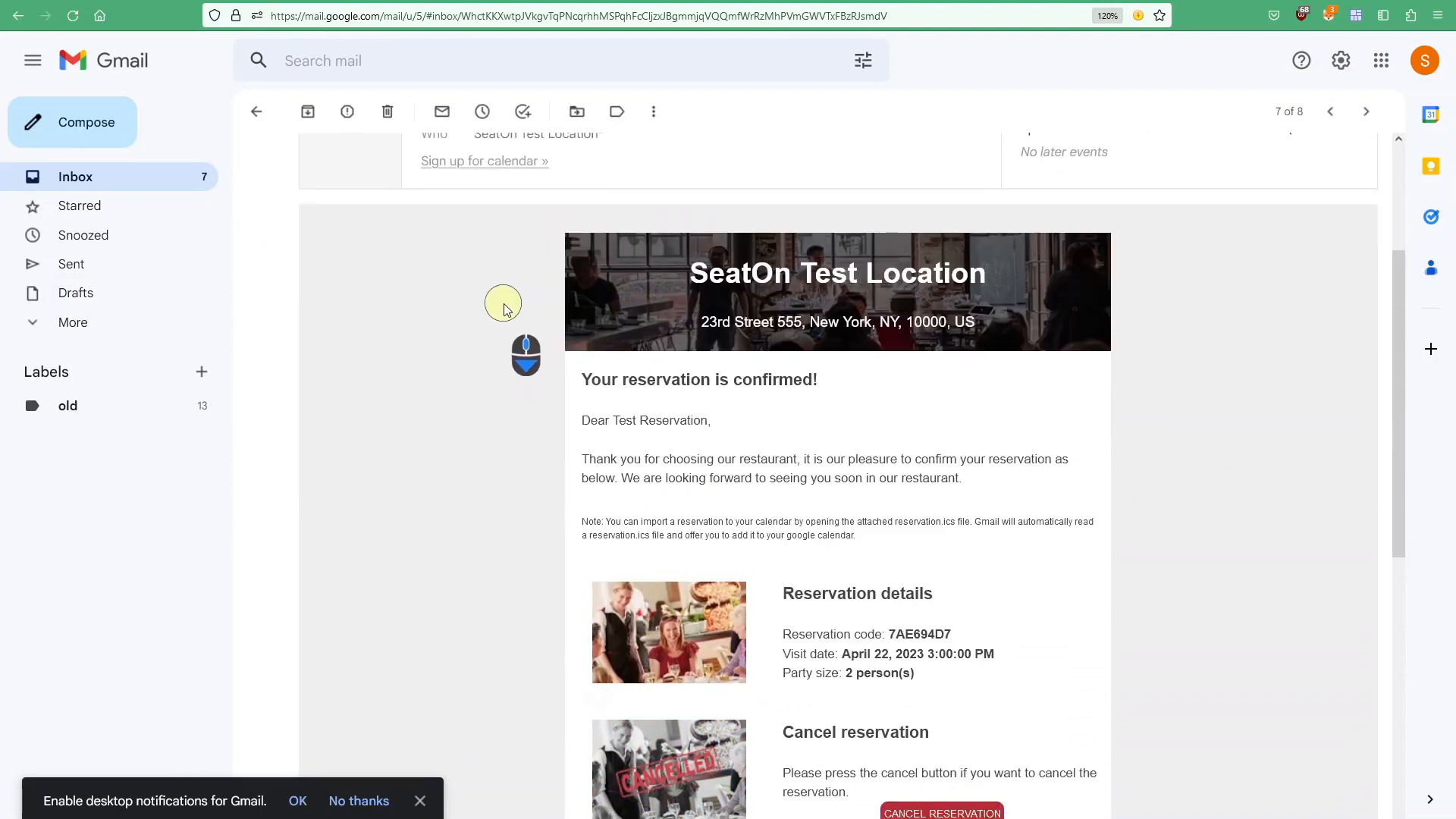
pyautogui.click(41, 176)
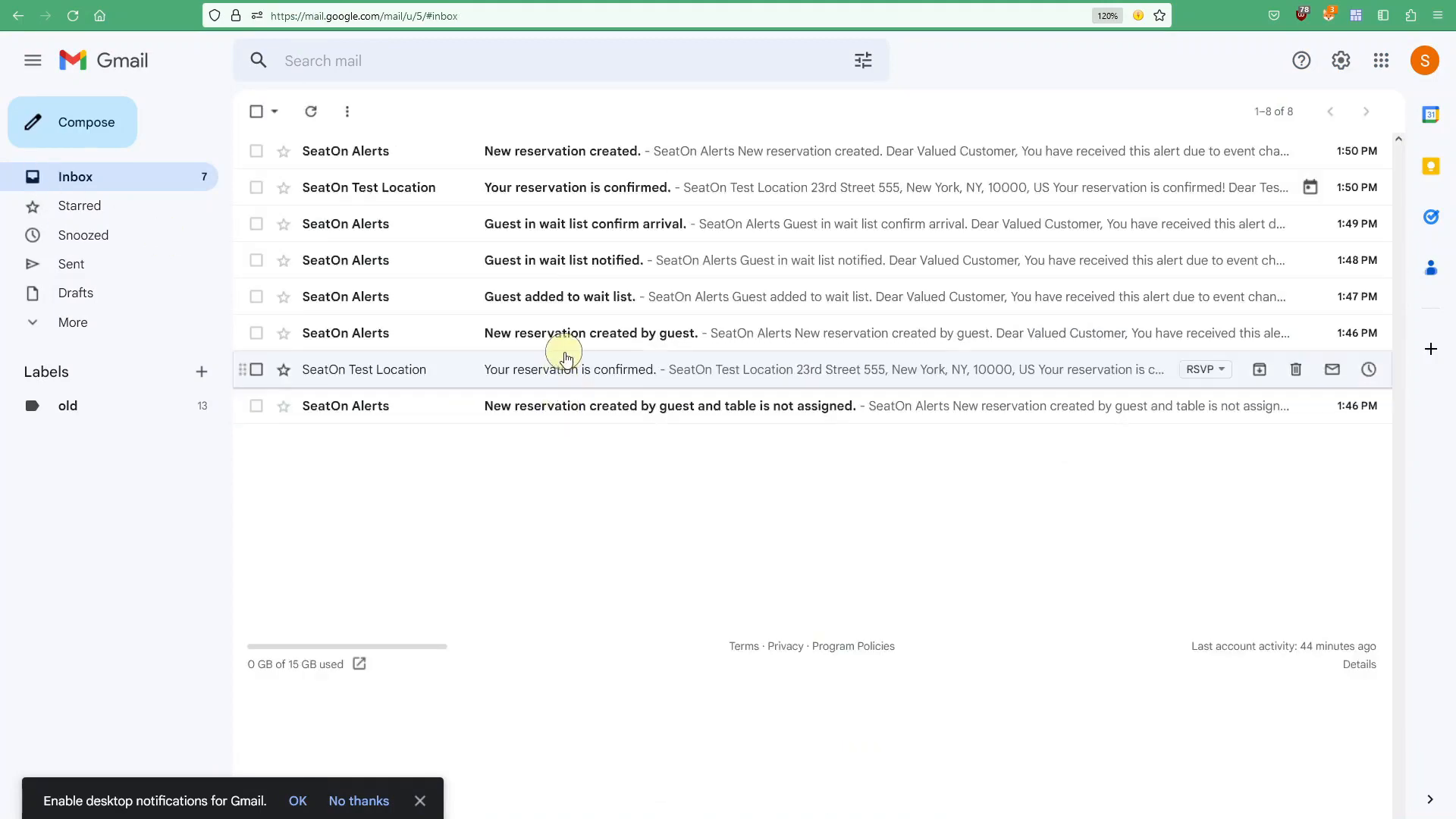
# Step: Read the 1:50 PM reservation confirmation email through to its contact section, then return to the inbox
pyautogui.click(584, 187)
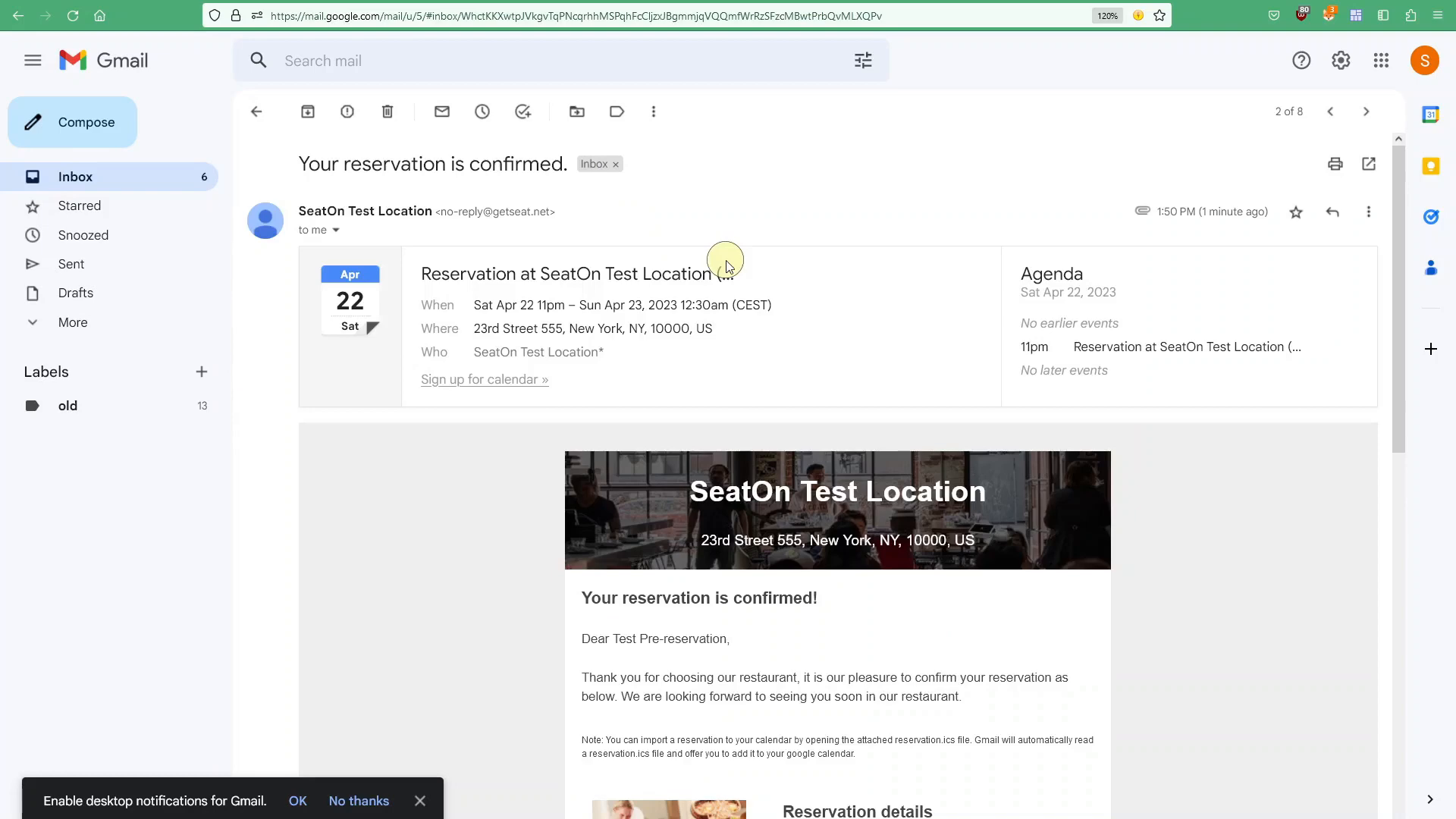
pyautogui.scroll(-3, 741, 387)
pyautogui.scroll(-2, 1213, 500)
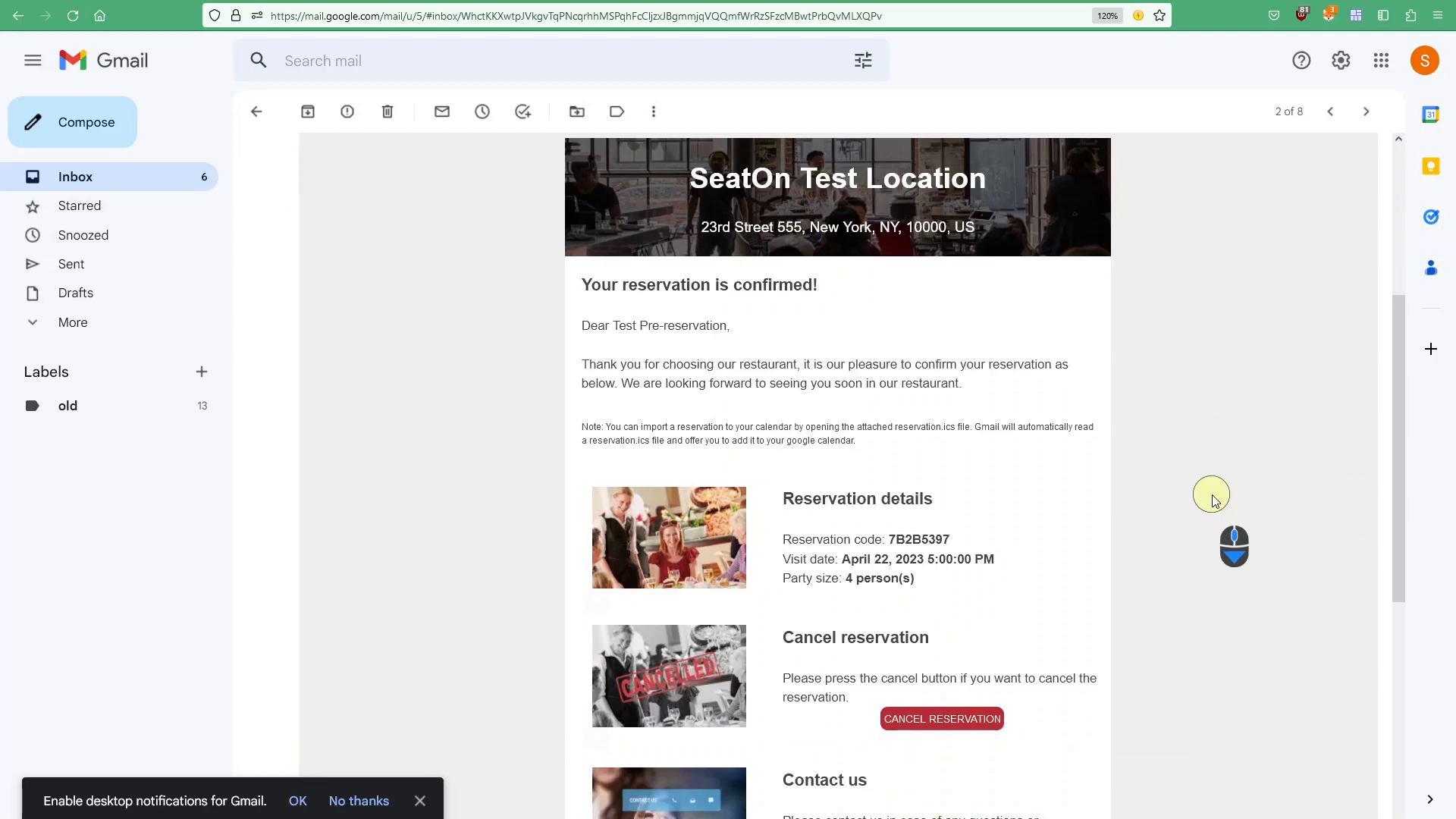
pyautogui.scroll(-3, 1210, 495)
pyautogui.scroll(5, 1210, 494)
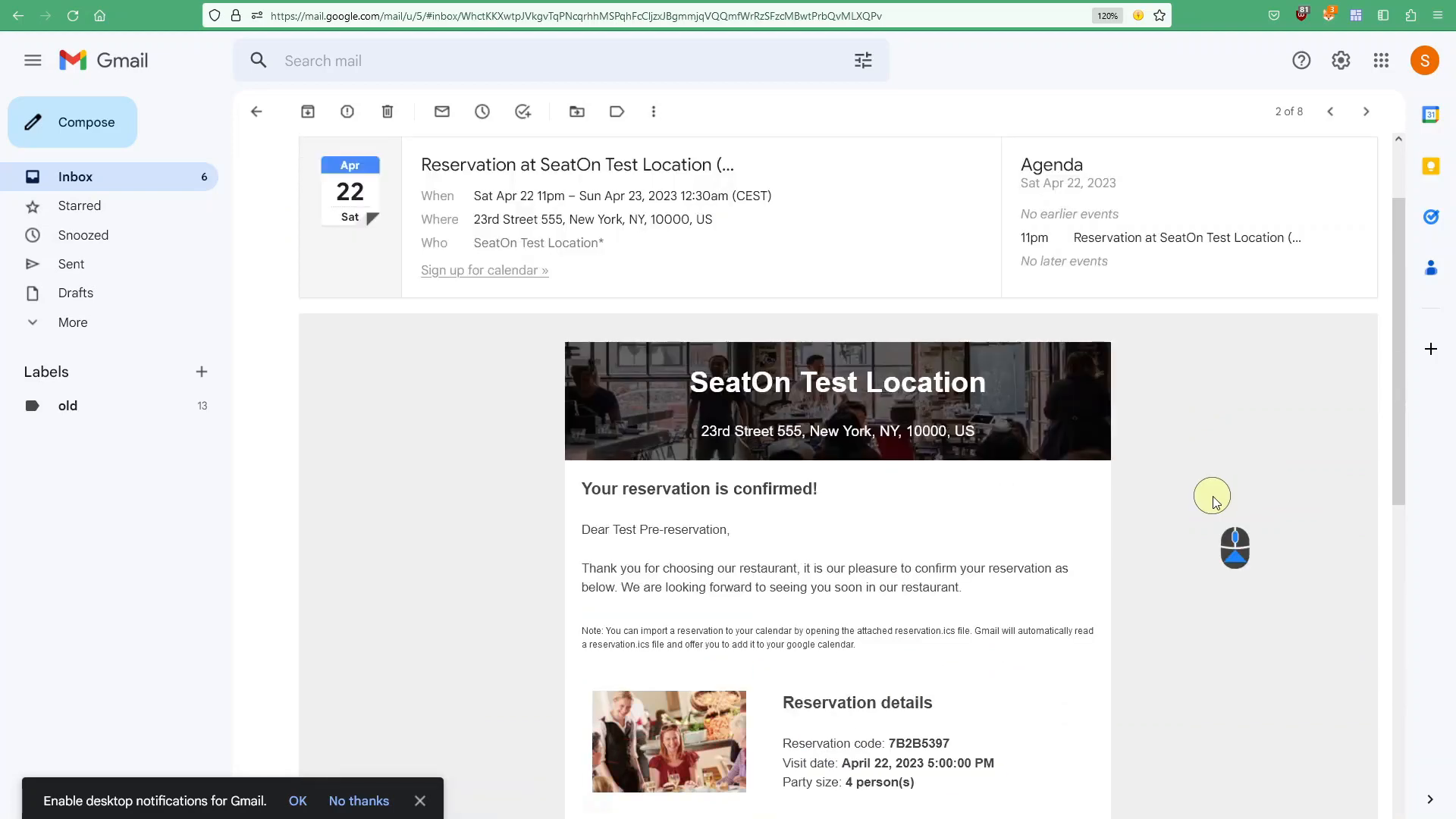
pyautogui.click(90, 182)
# Step: Read the alert about a new guest reservation without an assigned table and return to the inbox
pyautogui.click(519, 409)
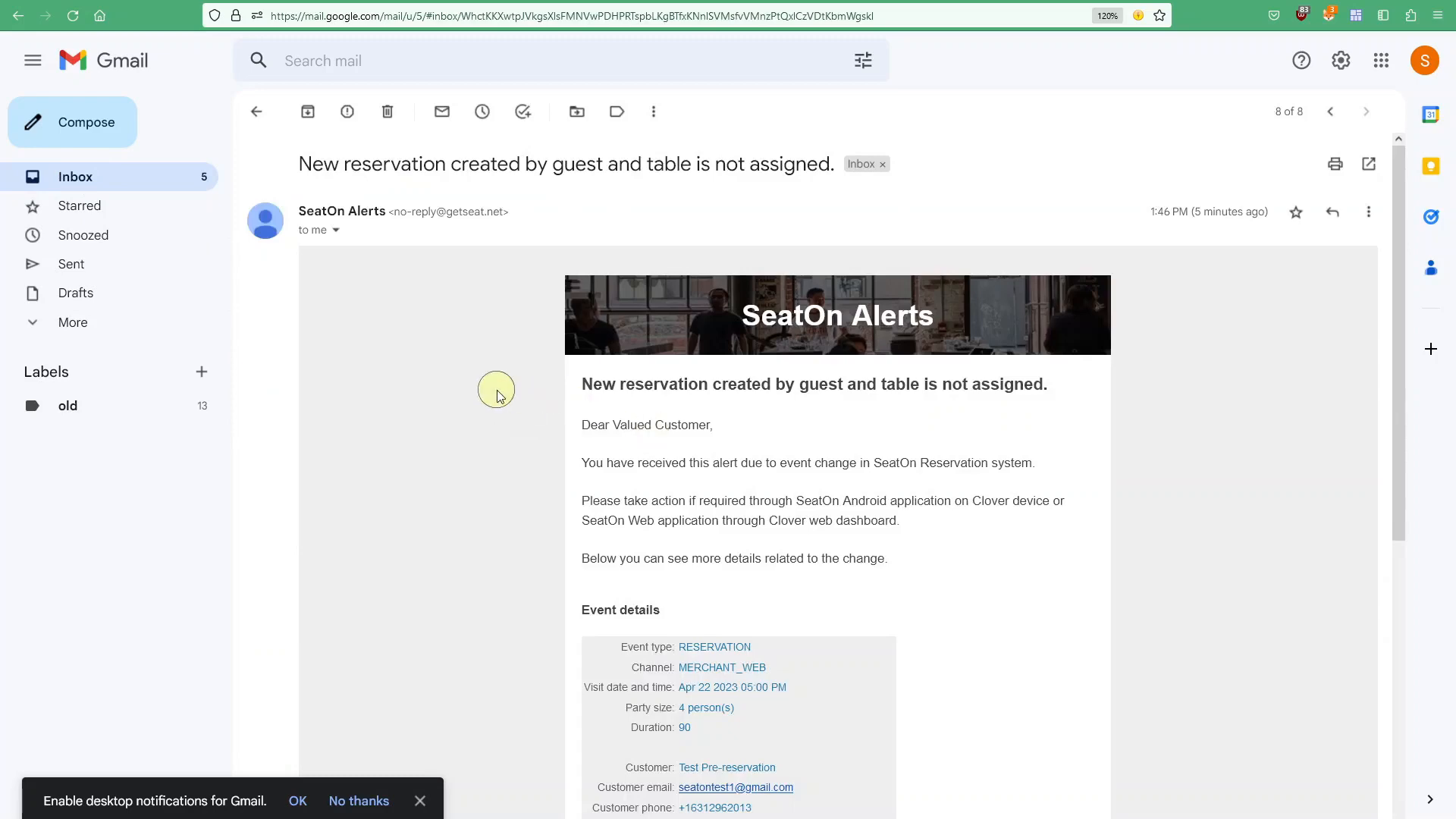
pyautogui.scroll(-3, 516, 399)
pyautogui.scroll(3, 494, 391)
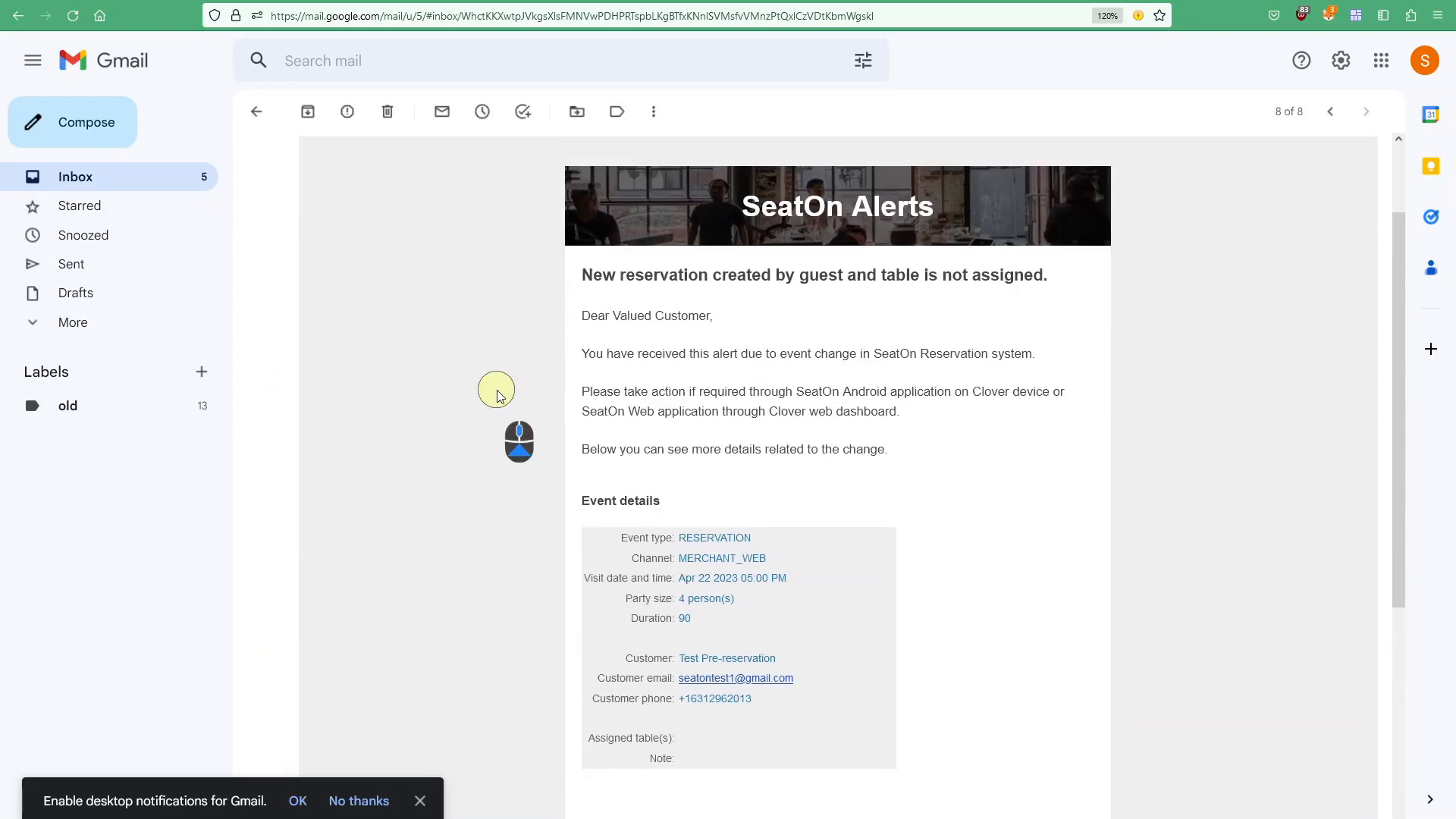
pyautogui.click(88, 184)
# Step: Read the "New reservation created by guest" alert with its event details and return to the inbox
pyautogui.click(562, 331)
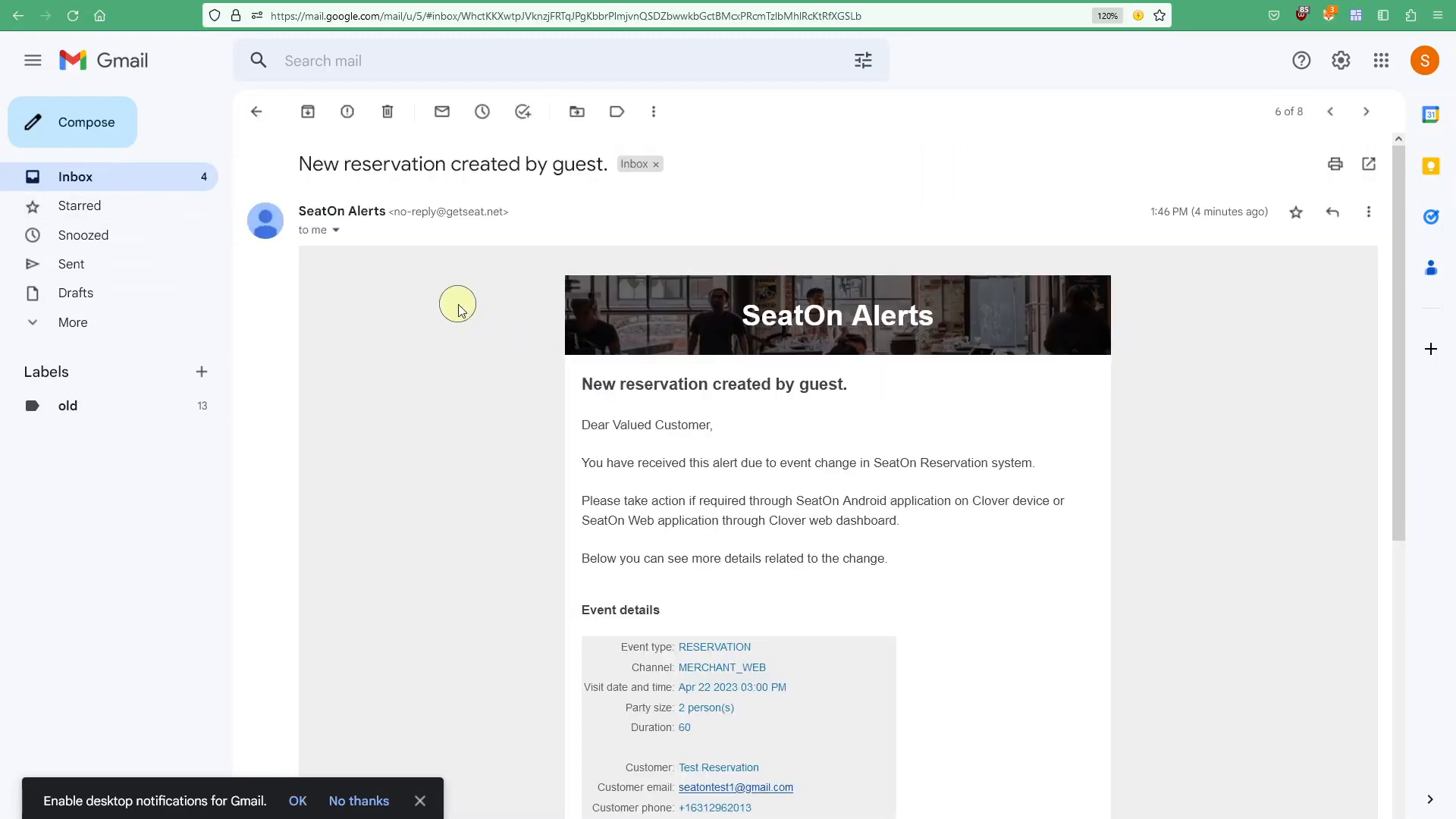
pyautogui.scroll(-3, 458, 305)
pyautogui.scroll(-2, 458, 305)
pyautogui.scroll(5, 458, 305)
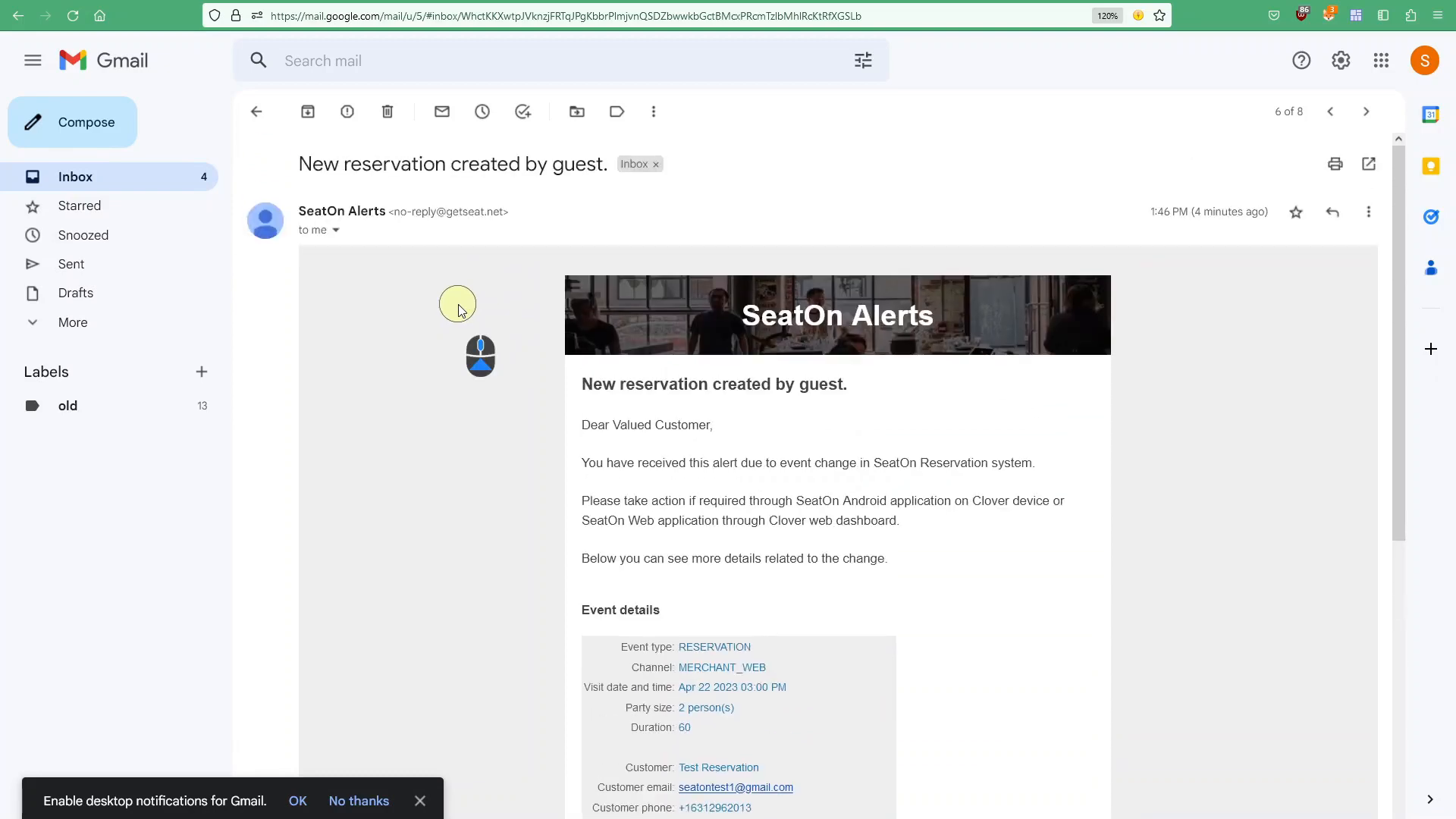
pyautogui.click(62, 179)
# Step: Read the alerts about the guest added to the wait list and the wait list guest being notified
pyautogui.click(510, 296)
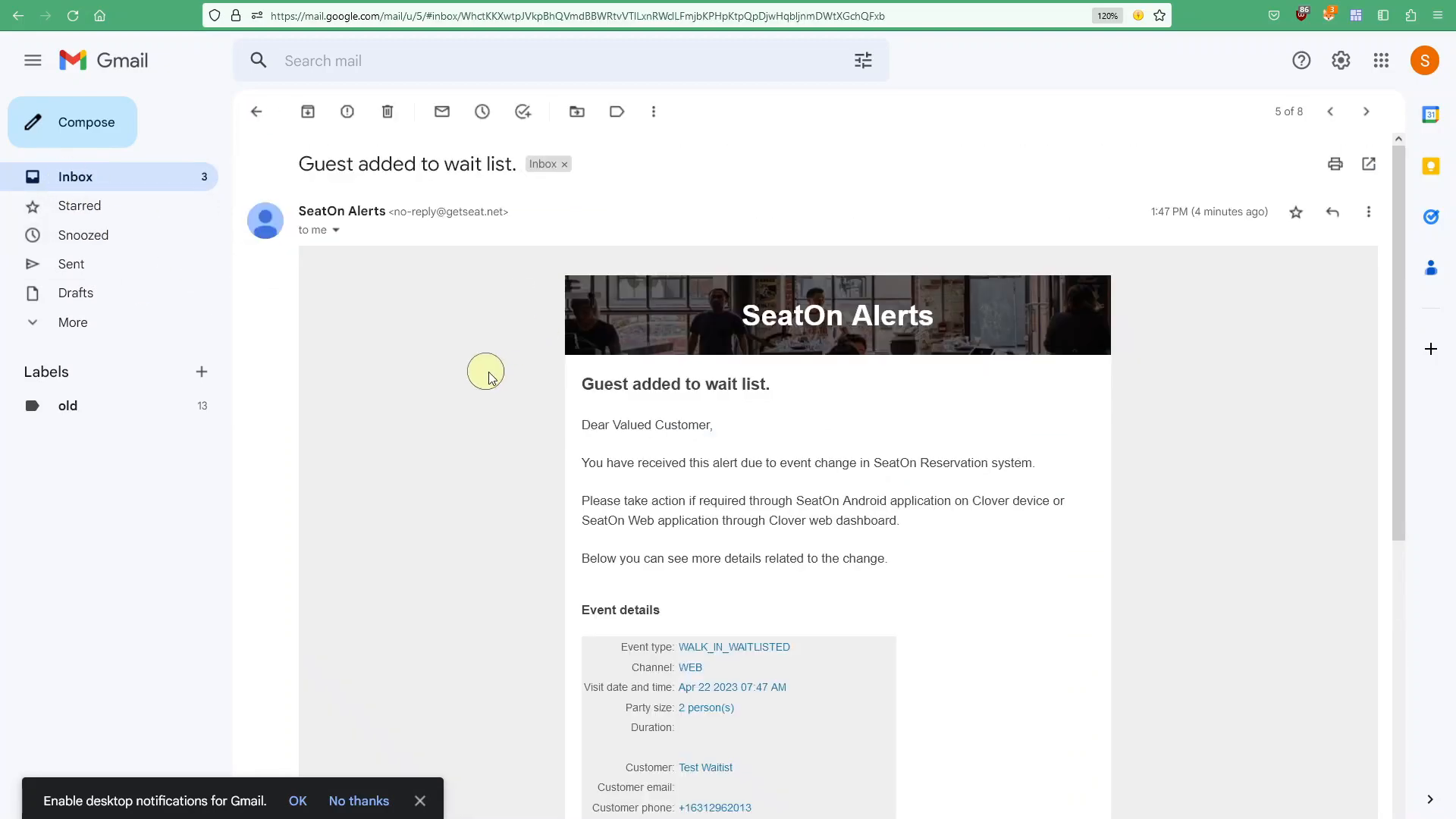
pyautogui.scroll(-2, 480, 367)
pyautogui.click(61, 172)
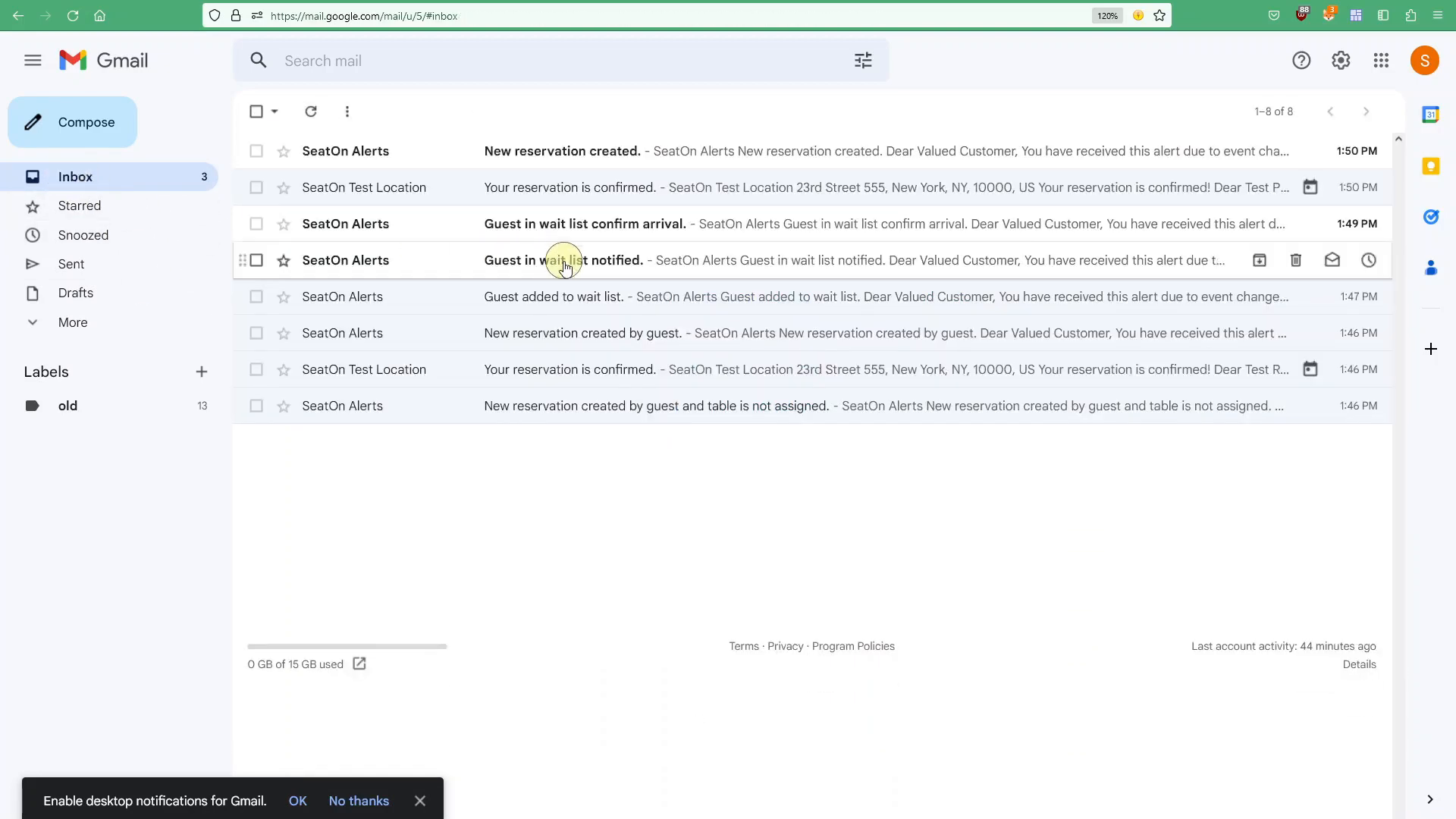
pyautogui.click(561, 260)
pyautogui.scroll(-4, 962, 556)
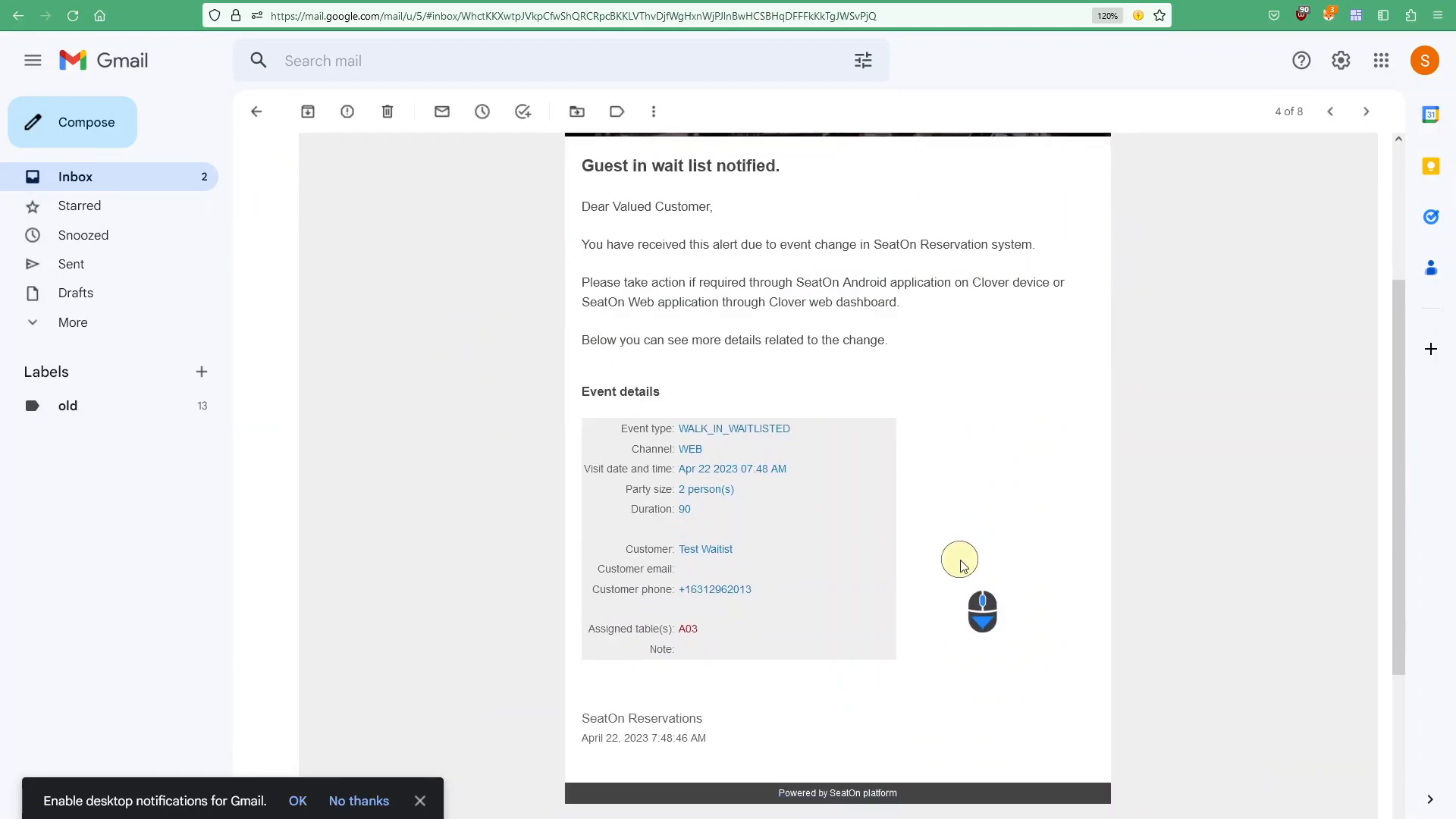
pyautogui.click(97, 188)
# Step: Read the alert about the wait list guest's confirmed arrival and open the "New reservation created" alert
pyautogui.click(530, 224)
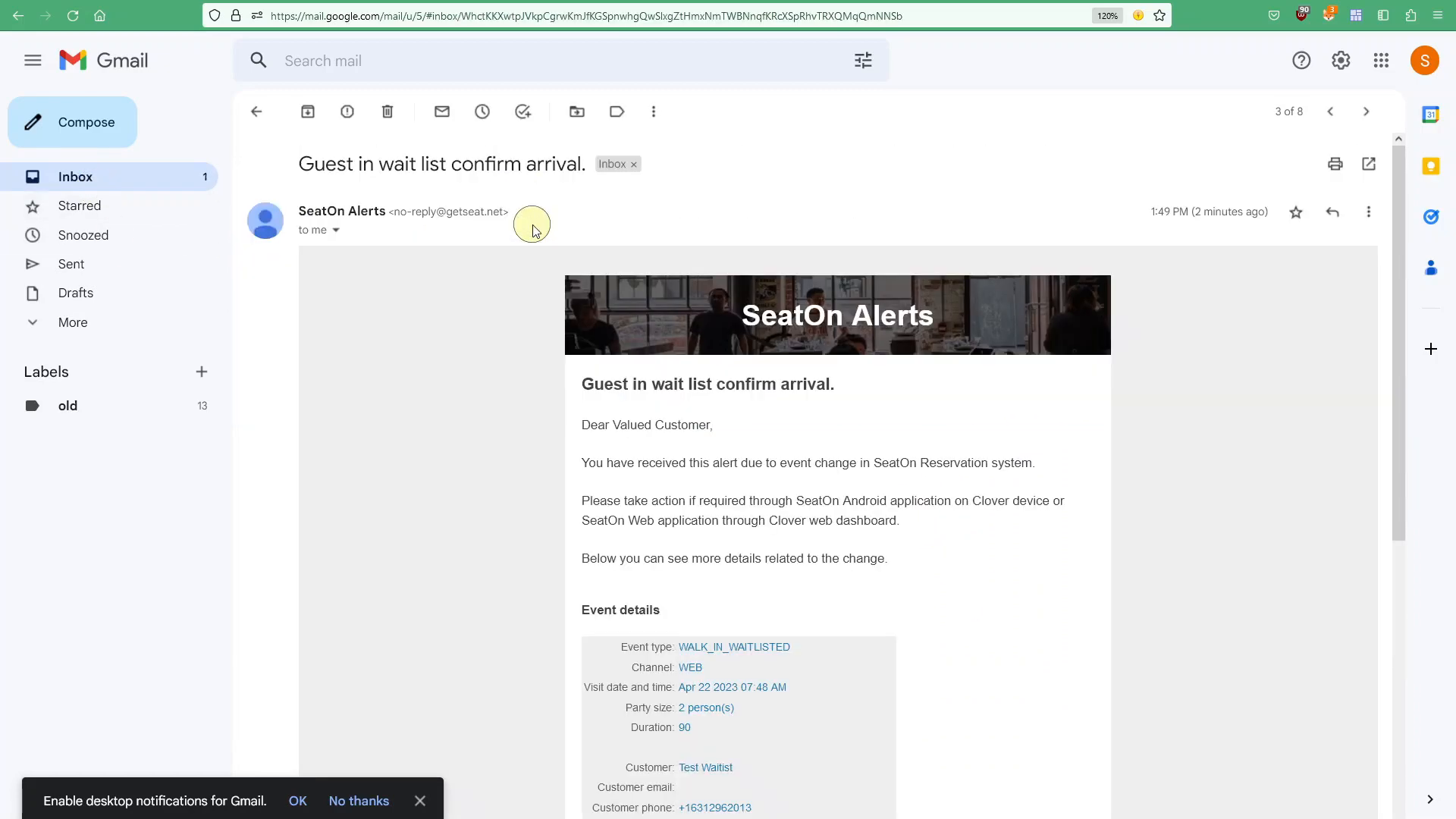
pyautogui.scroll(-3, 422, 302)
pyautogui.click(96, 181)
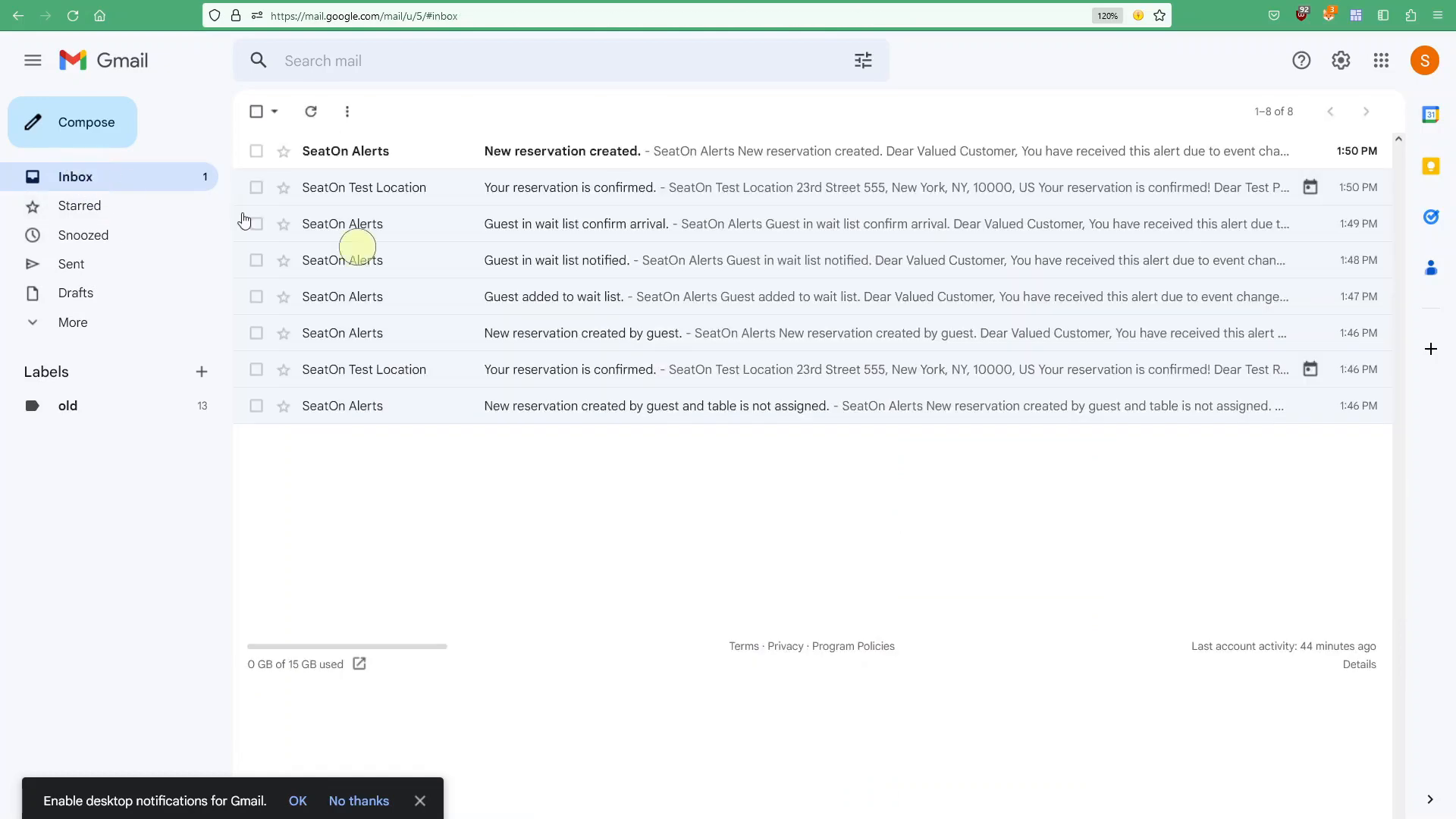
pyautogui.click(549, 156)
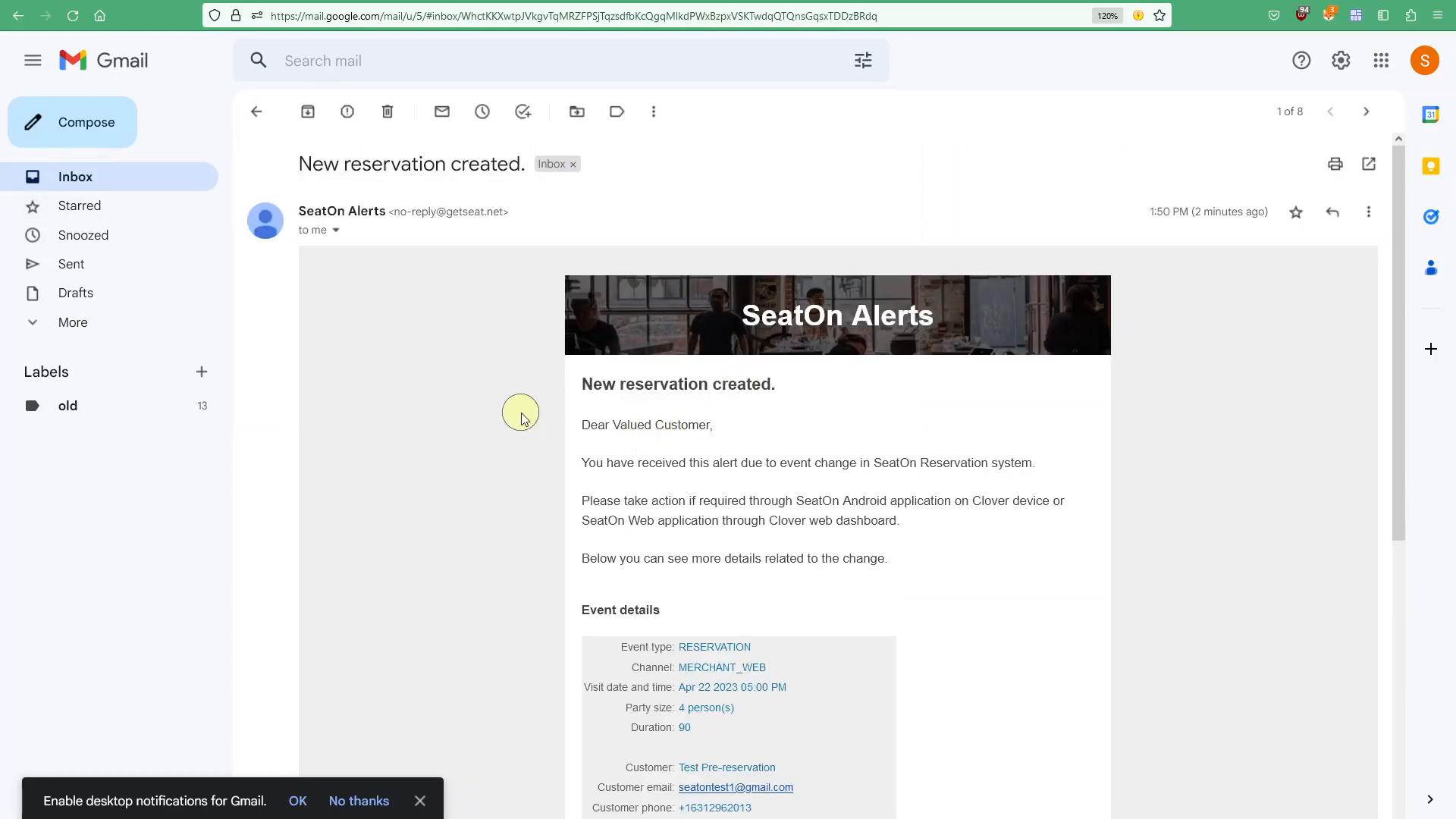